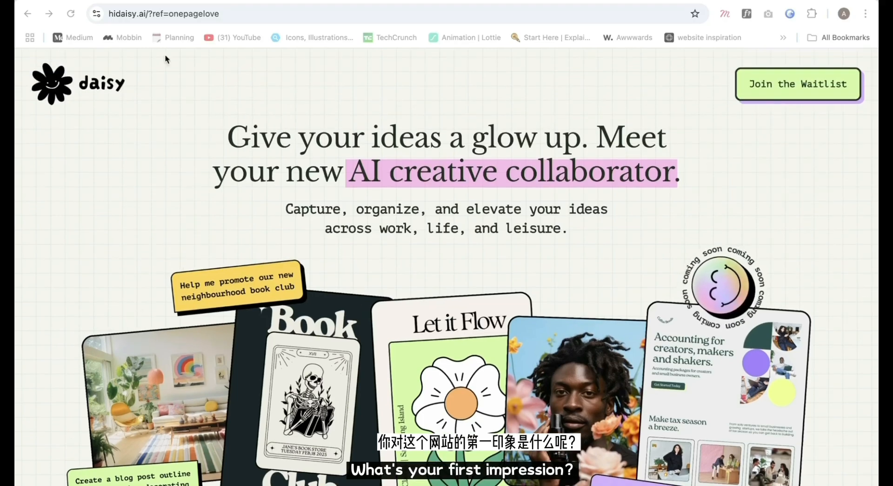
Look through the Daisy landing page to examine how its layout, illustrations and colours convey creativity
scroll(860, 326, "down", 3)
scroll(861, 323, "down", 8)
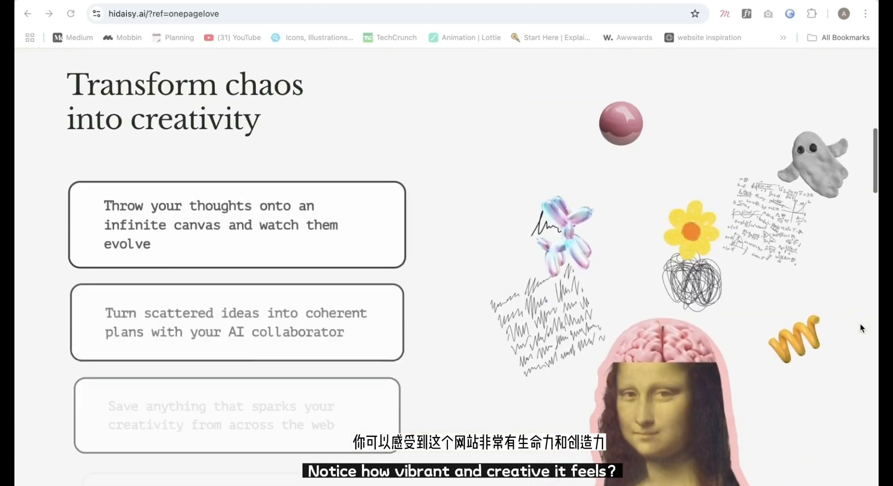
scroll(602, 310, "up", 3)
scroll(602, 310, "down", 2)
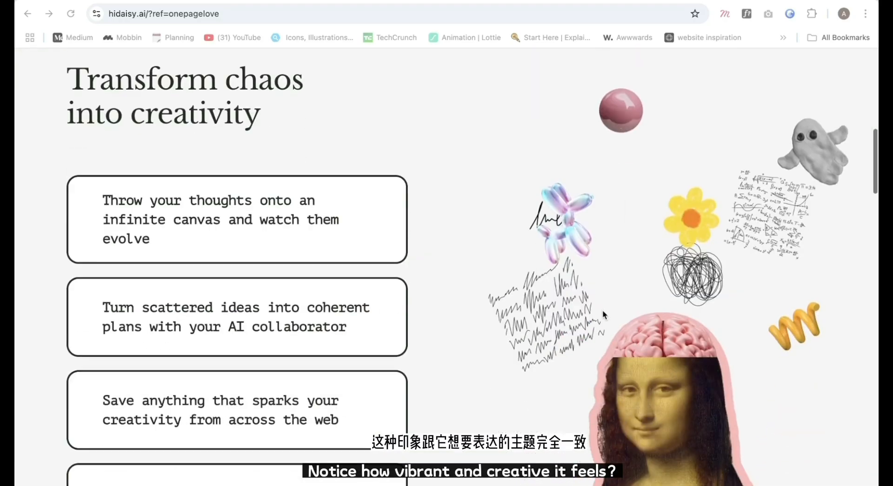
scroll(476, 370, "down", 10)
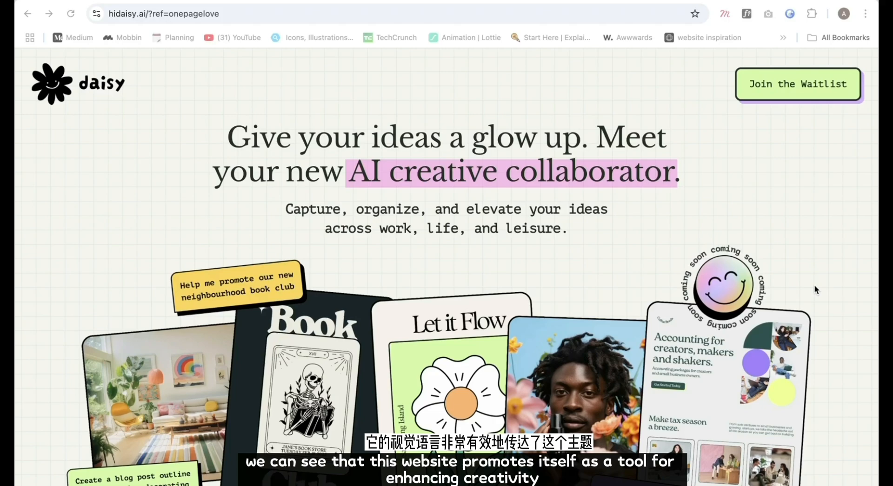
scroll(566, 361, "down", 1)
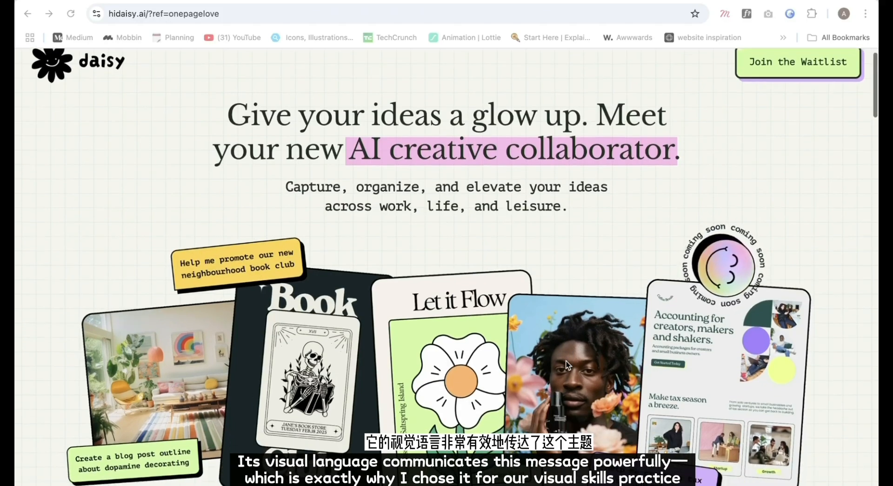
scroll(566, 361, "down", 10)
scroll(566, 361, "down", 15)
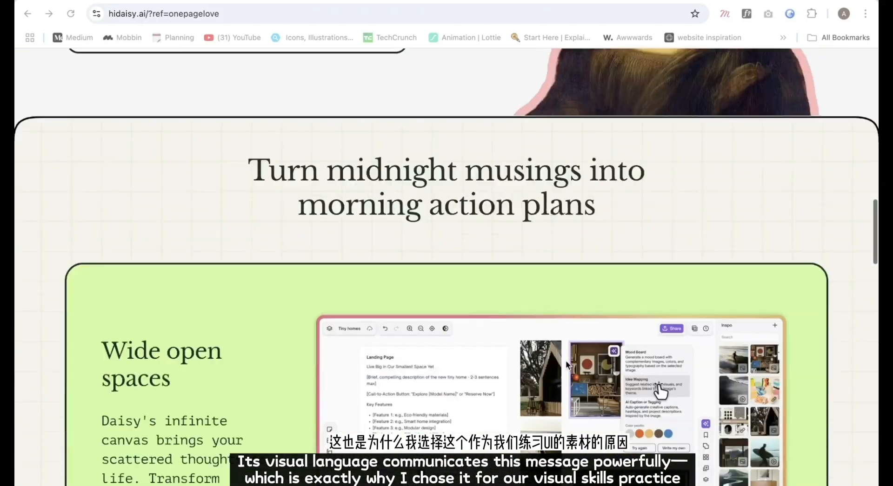
scroll(566, 361, "down", 15)
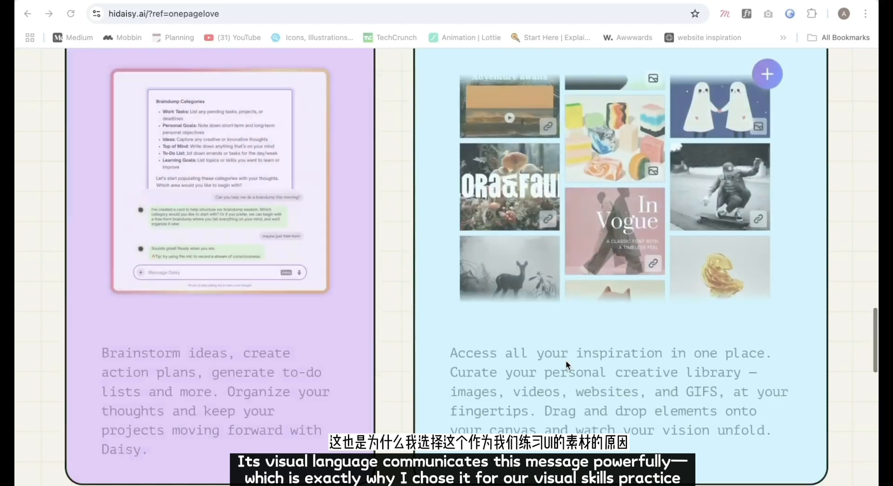
scroll(565, 361, "down", 10)
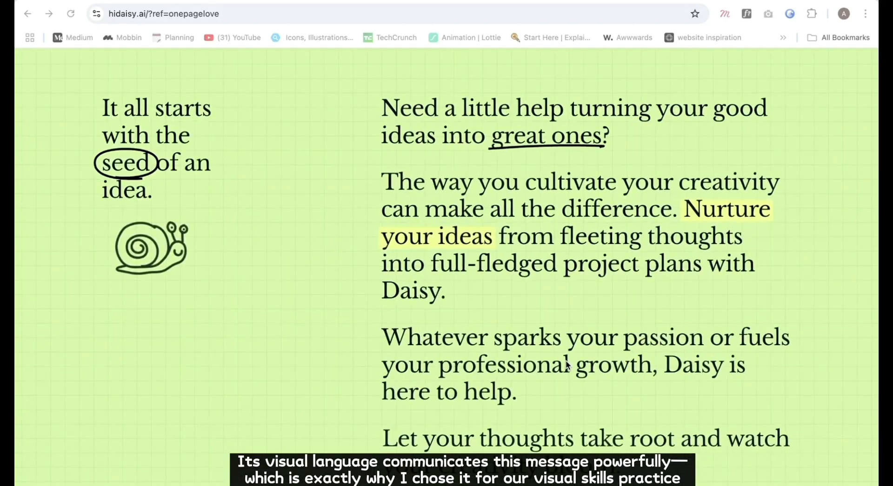
scroll(565, 361, "up", 15)
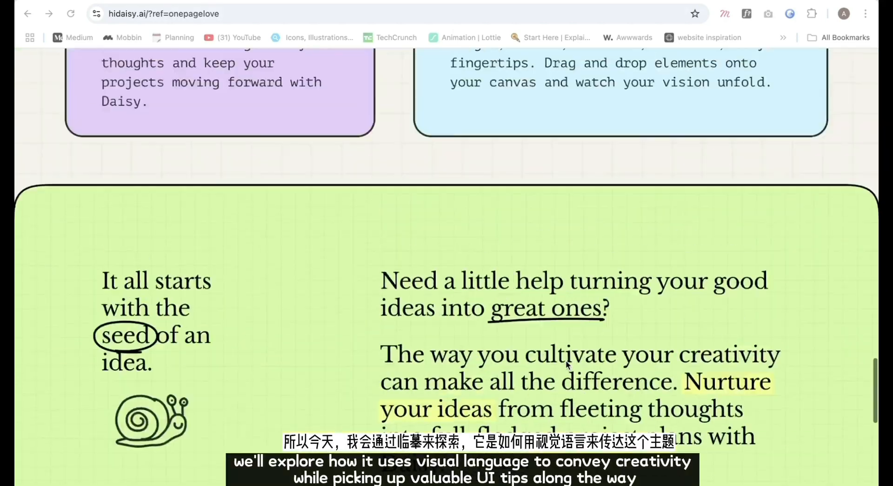
scroll(566, 361, "up", 15)
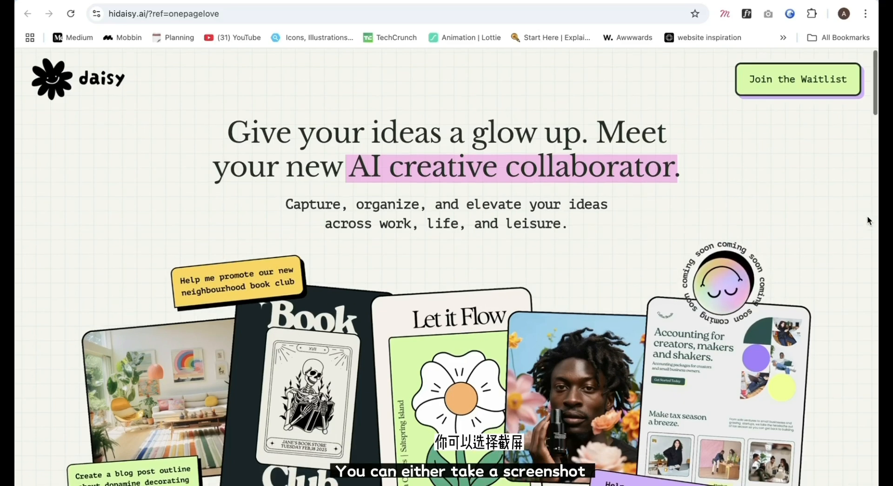
scroll(867, 220, "up", 2)
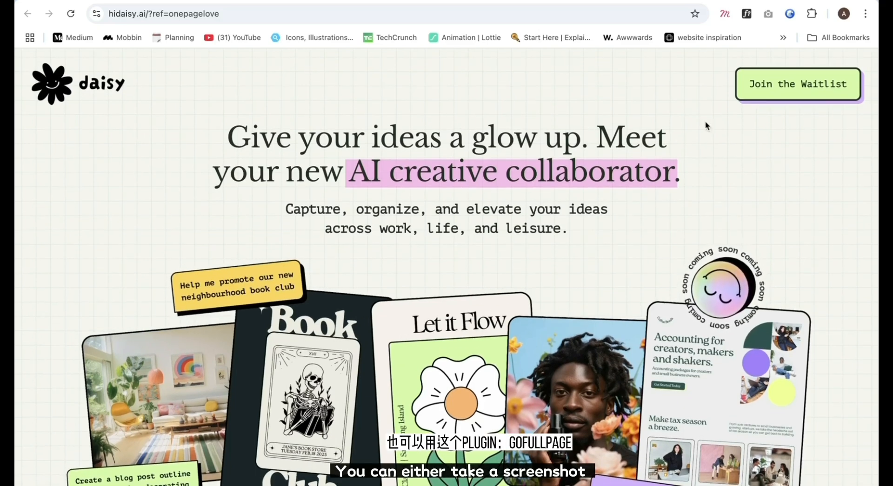
Capture the full Daisy page as an image with GoFullPage and place it in the Neu Style file in Figma
left_click(768, 14)
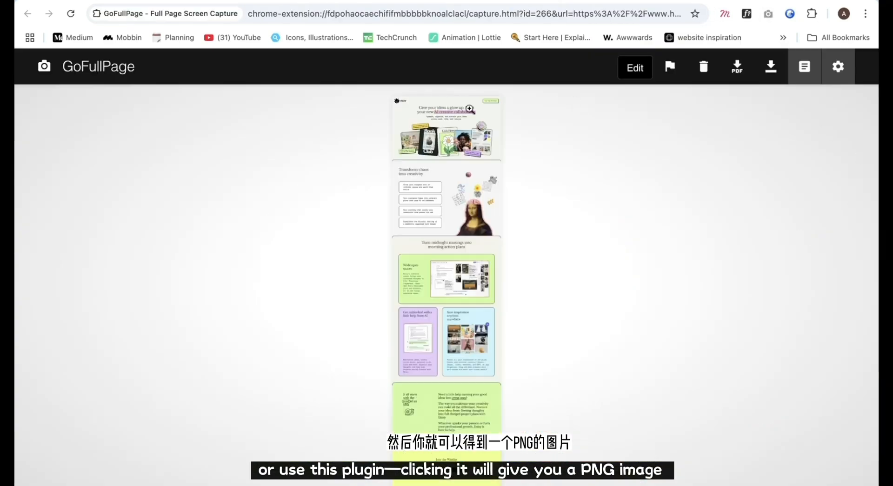
left_click(771, 66)
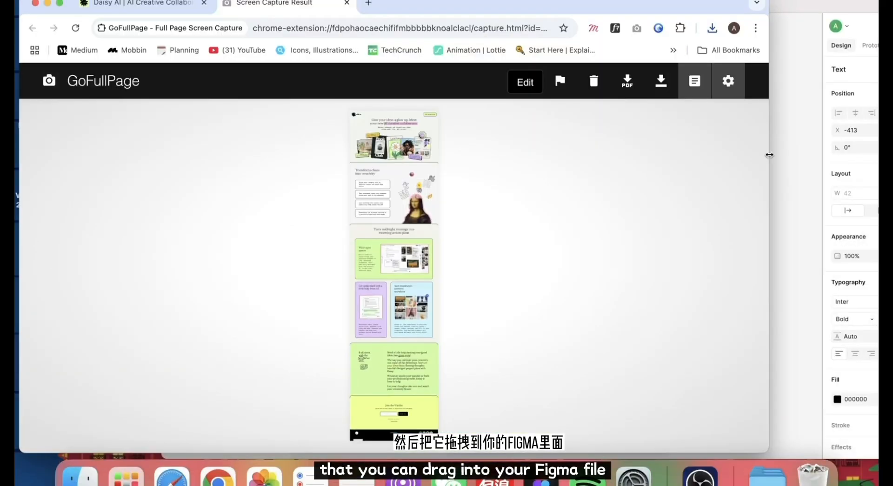
left_click(786, 149)
left_click_drag(615, 208, 614, 210)
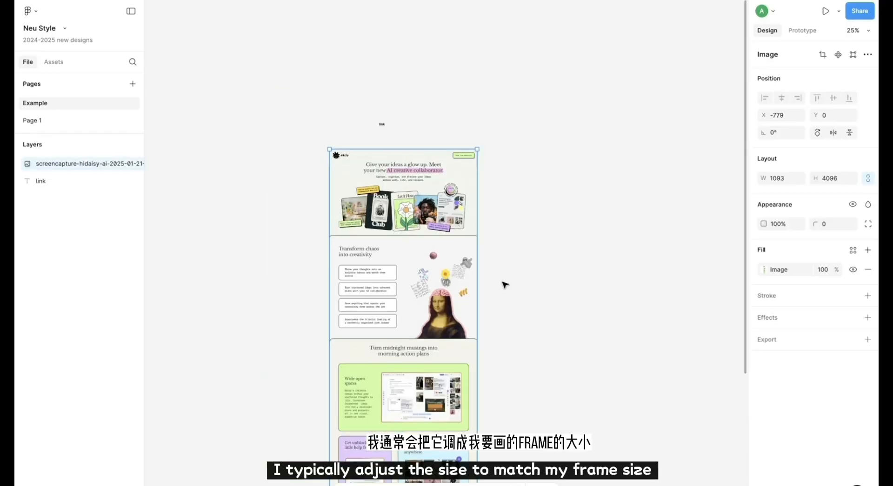
Add a 1440 × 1024 Desktop frame on the canvas beside the page screenshot
scroll(505, 284, "down", 3)
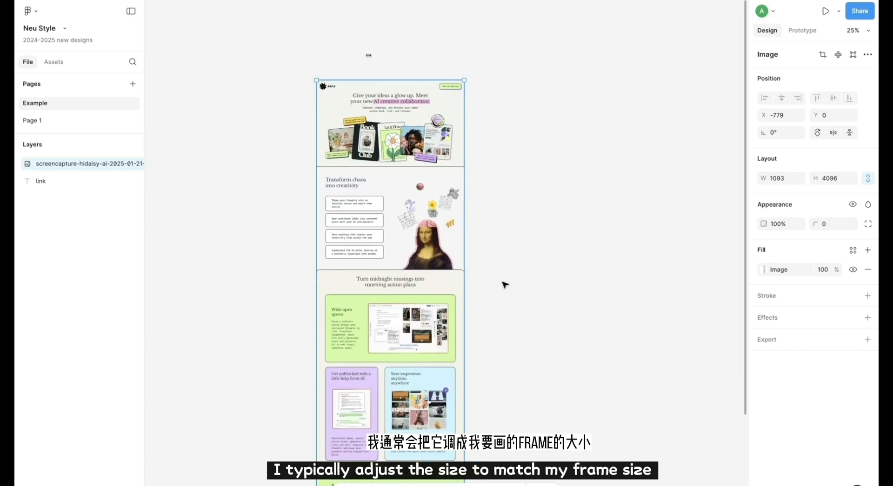
scroll(505, 284, "right", 3)
scroll(505, 284, "up", 2)
left_click(551, 285)
key("f")
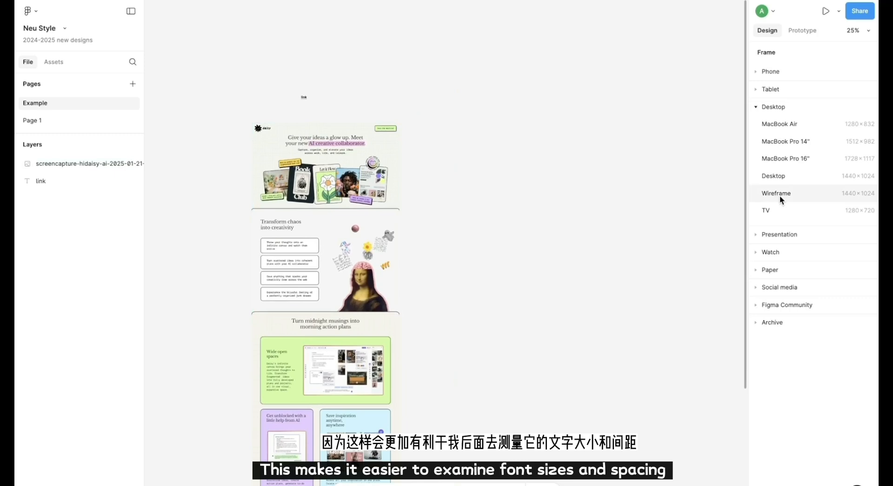
left_click(856, 176)
left_click_drag(553, 236, 535, 183)
Set the screenshot's width to 1440 with its proportions locked
left_click(313, 201)
scroll(313, 201, "down", 5)
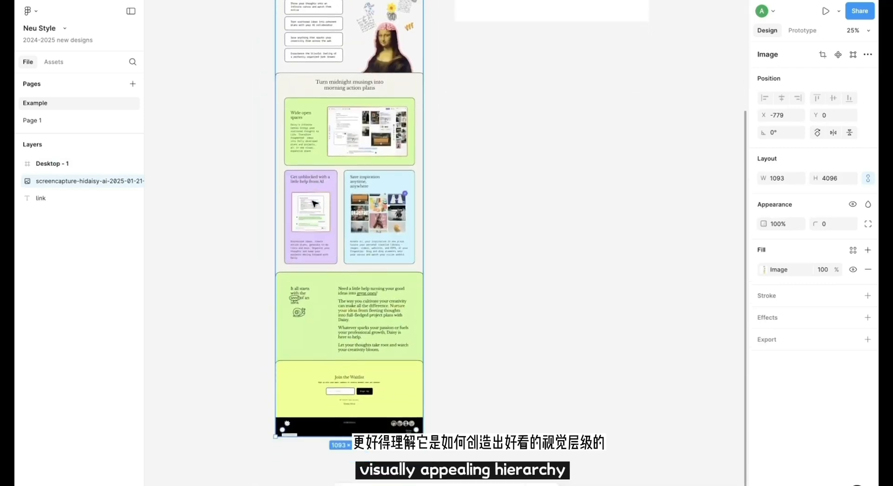
scroll(313, 201, "up", 4)
scroll(315, 203, "up", 2)
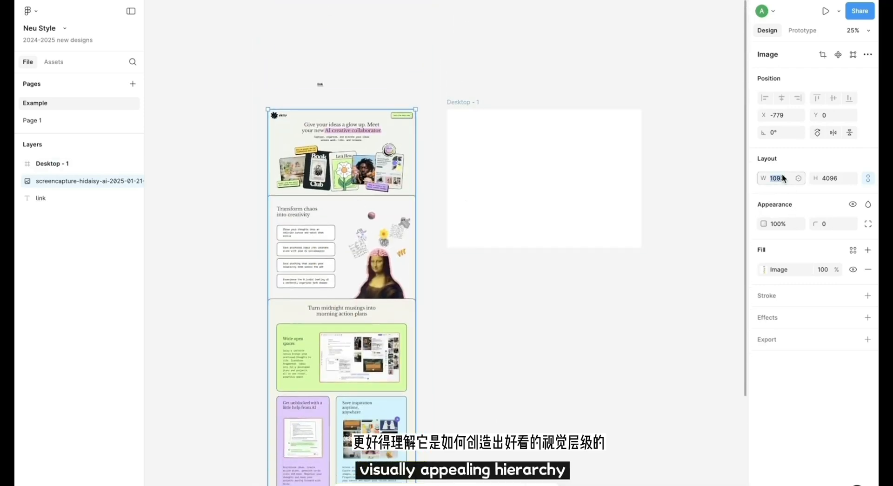
type("144")
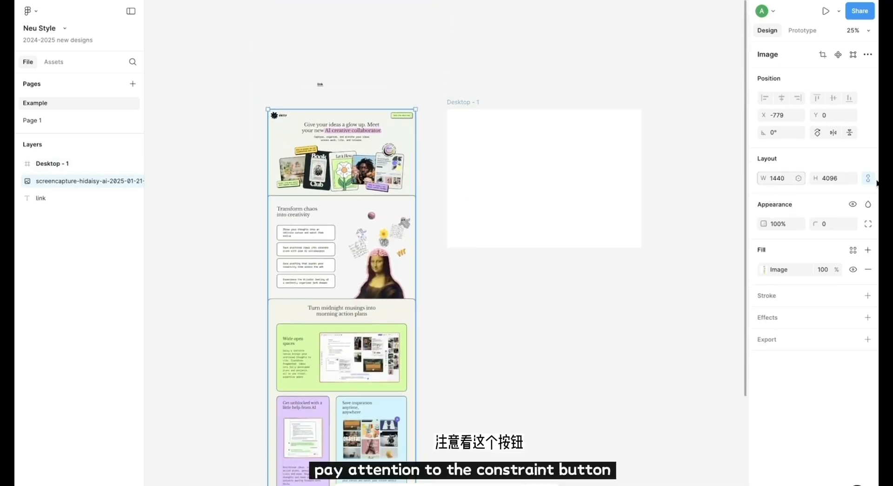
key("Return")
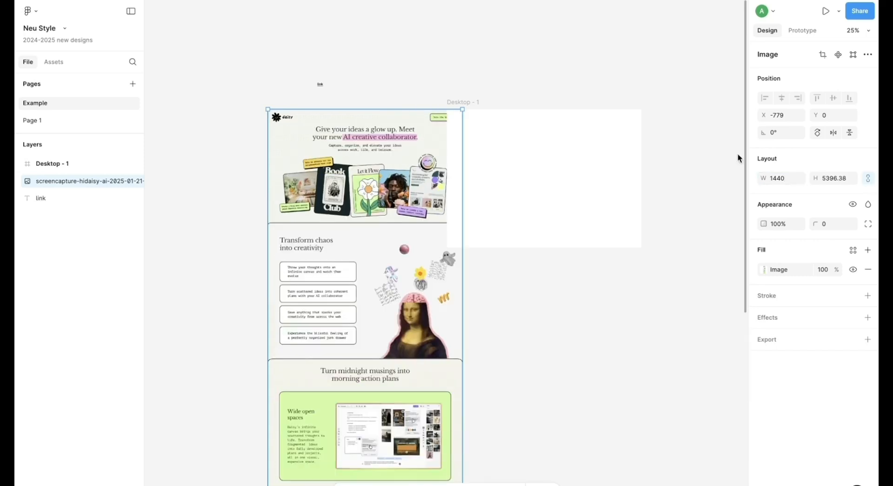
Move the Desktop frame sideways to X 806 so that it clears the enlarged screenshot
left_click_drag(577, 157, 611, 155)
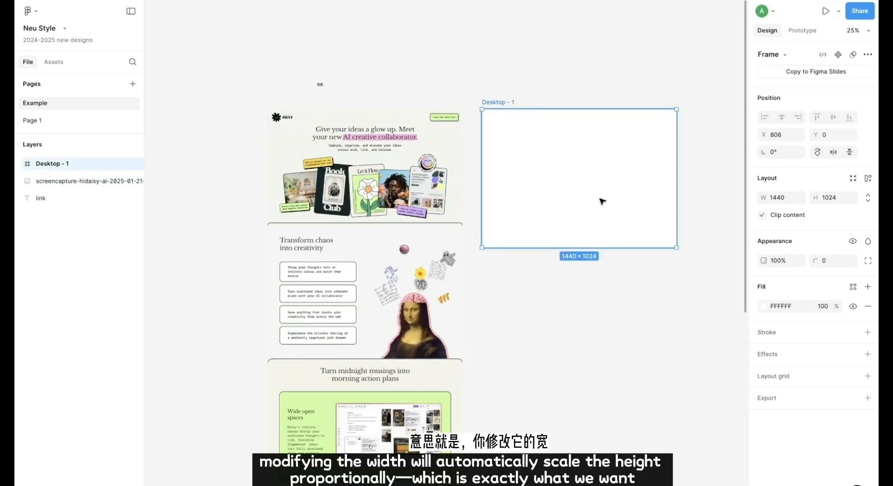
left_click(595, 331)
scroll(596, 332, "right", 1)
scroll(596, 332, "down", 1)
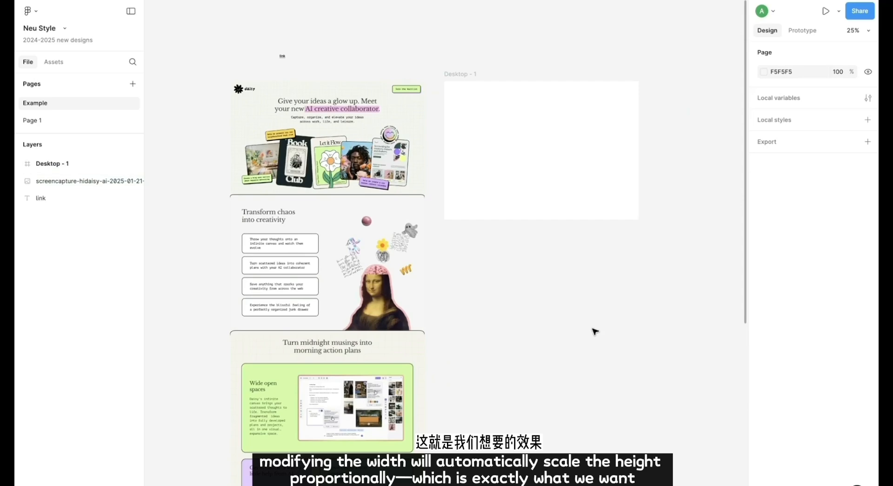
scroll(595, 331, "left", 2)
scroll(596, 332, "up", 1)
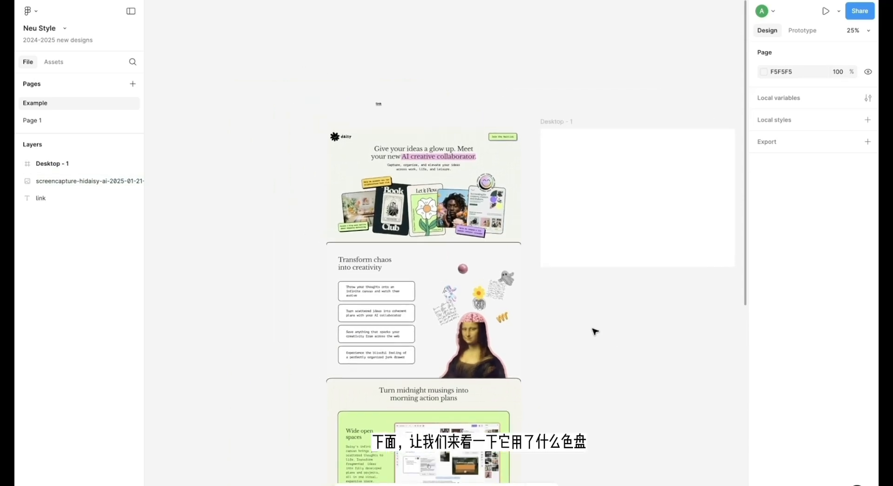
Draw a rectangle of about 222 × 110 in the empty space beside the screenshot and place a copy directly next to it
scroll(594, 331, "right", 1)
key("ctrl+plus")
scroll(594, 331, "left", 5)
scroll(595, 331, "up", 3)
key("r")
mouse_move(230, 159)
left_mouse_down()
mouse_move(290, 188)
mouse_move(327, 178)
left_mouse_up()
left_click_drag(362, 205, 230, 158)
scroll(230, 158, "left", 1)
scroll(230, 159, "down", 1)
left_click_drag(368, 166, 420, 161)
left_click(304, 160)
Duplicate the pair of rectangles to form a row of four adjoining swatches
scroll(421, 161, "up", 1)
scroll(421, 161, "right", 1)
left_click_drag(441, 222, 217, 173)
left_click_drag(306, 200, 359, 214)
Fill the first swatch with the page's sampled off-white background and the second with the yellow of the book club label
left_click(278, 202)
scroll(314, 360, "down", 1)
scroll(314, 360, "right", 3)
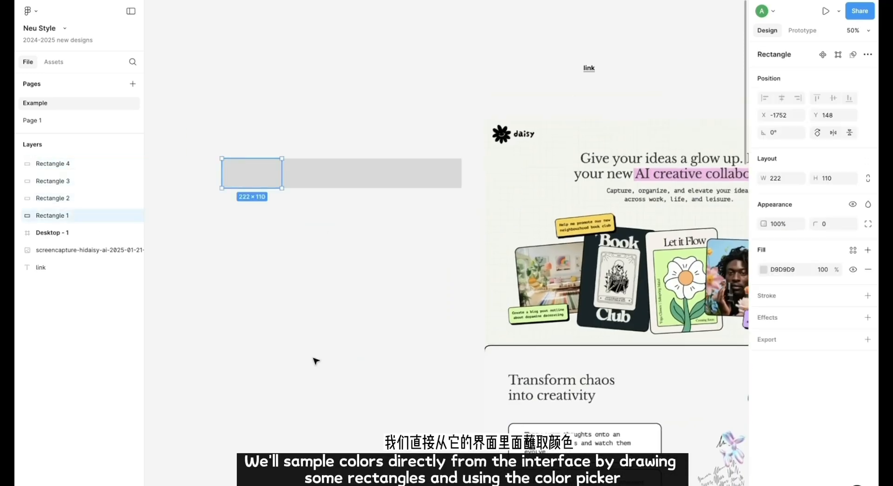
left_click(763, 269)
left_click(634, 393)
left_click(412, 165)
left_click(221, 186)
left_click(763, 270)
left_click(635, 393)
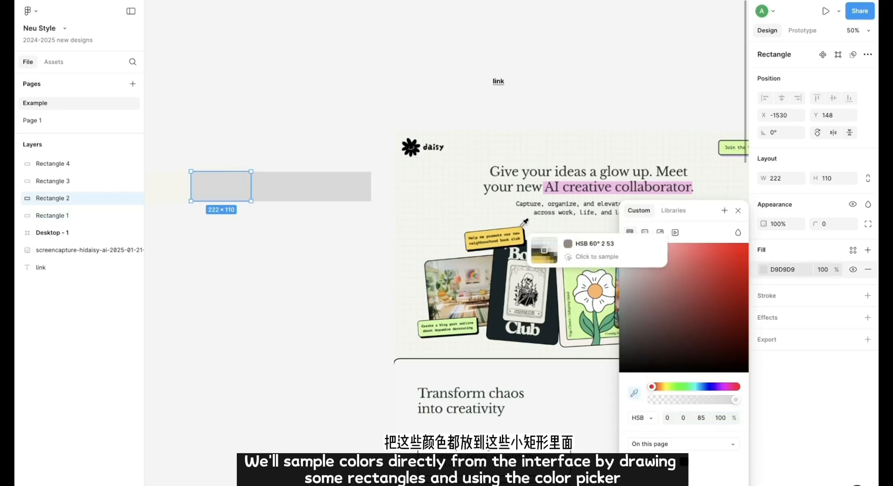
left_click(519, 231)
Fill the third swatch with the light green of the blog post label and the fourth with the purple of the tax season label
left_click(281, 187)
left_click(763, 270)
left_click(634, 394)
left_click(450, 332)
left_click(341, 188)
left_click(764, 270)
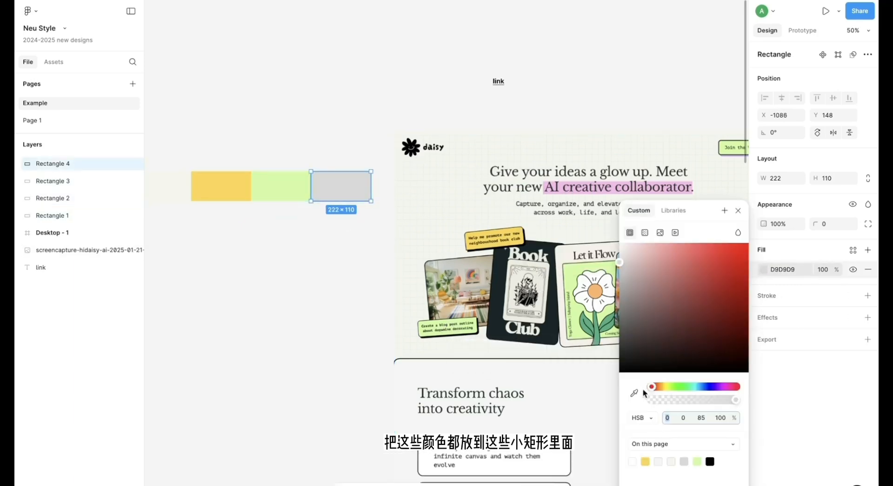
left_click(634, 393)
scroll(587, 279, "right", 3)
scroll(587, 279, "down", 1)
left_click(585, 268)
Scale the four swatches down together to 133 × 66 each and move the row to Y 198
scroll(299, 181, "left", 5)
left_click(299, 181)
scroll(372, 205, "up", 1)
left_click_drag(464, 223, 218, 172)
key("ctrl+z")
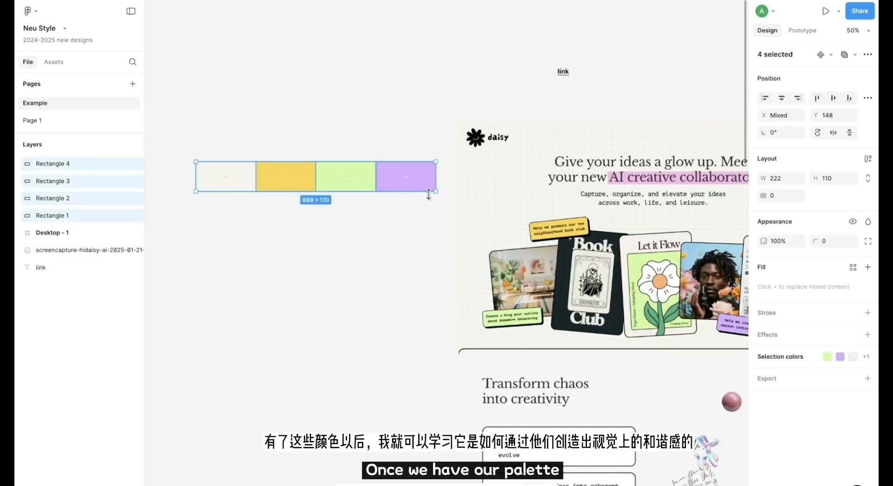
left_click_drag(434, 192, 340, 180)
left_click_drag(275, 178, 296, 191)
Extend the row with two copies of the purple swatch and fill the first copy with the headline's pink highlight colour
left_click(346, 186)
left_click_drag(418, 184, 415, 185)
left_click(379, 185)
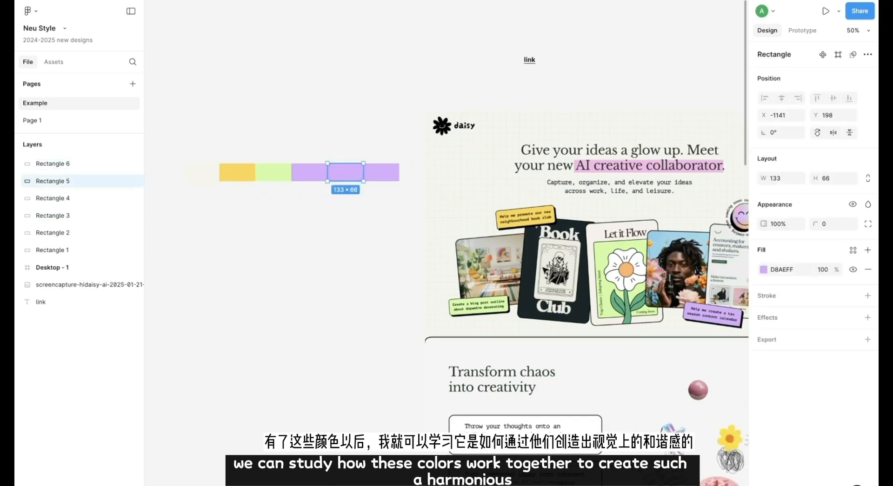
left_click(763, 270)
left_click(635, 394)
left_click(647, 164)
Fill the last swatch in the row with the dark colour sampled from the Book Club cover
left_click(392, 180)
left_click(764, 270)
left_click(635, 393)
left_click(584, 252)
left_click(352, 269)
scroll(352, 269, "right", 5)
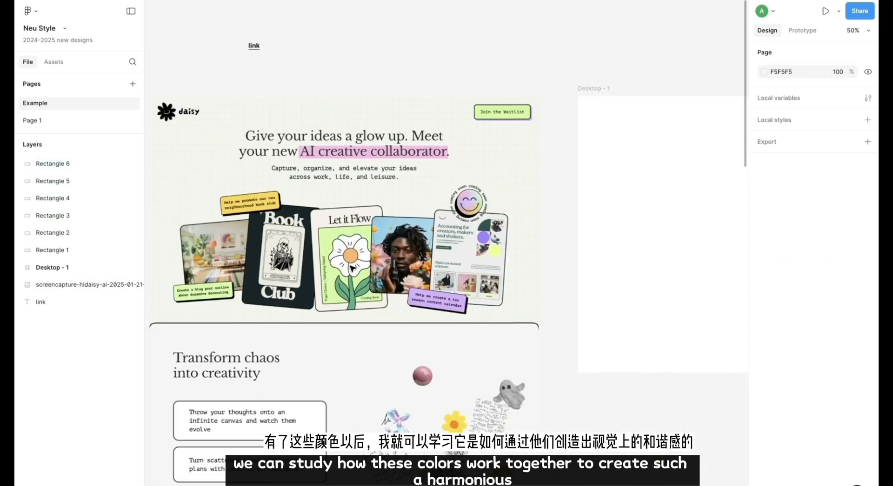
Add a copy of the off-white swatch directly below it and fill one with a pale tone sampled from the screenshot
scroll(352, 269, "left", 6)
left_click(244, 164)
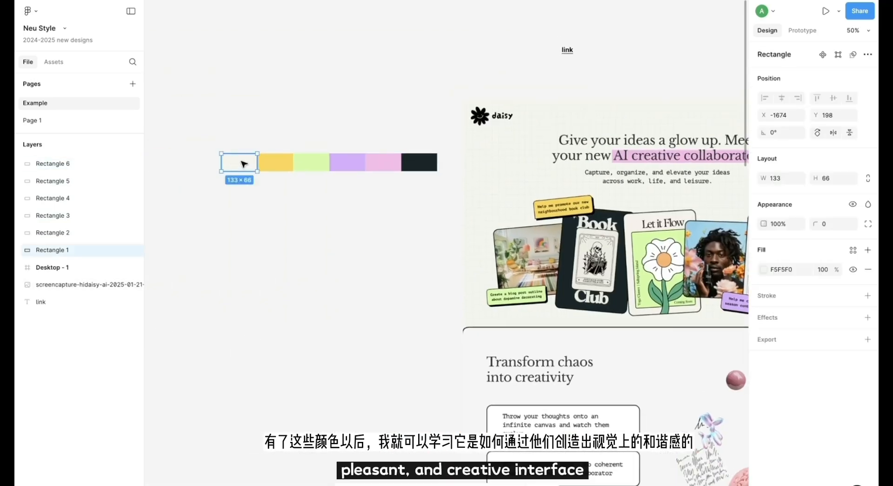
left_click(764, 270)
left_click(635, 394)
scroll(585, 285, "right", 5)
left_click(548, 281)
left_click(251, 243)
scroll(251, 243, "left", 5)
left_click(257, 187)
left_click(460, 271)
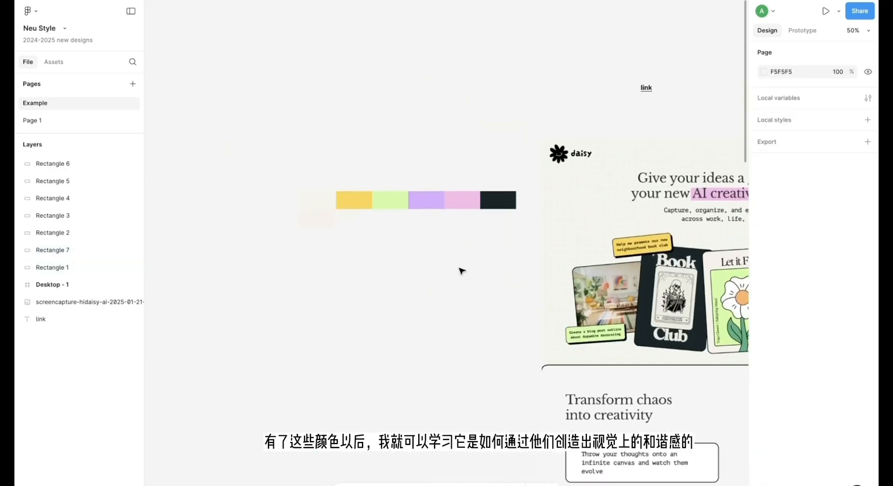
Examine how the sampled colours are used throughout the screenshot and inspect the hero section's lettering at 100% zoom
scroll(462, 270, "right", 4)
scroll(345, 249, "left", 4)
scroll(357, 303, "down", 10)
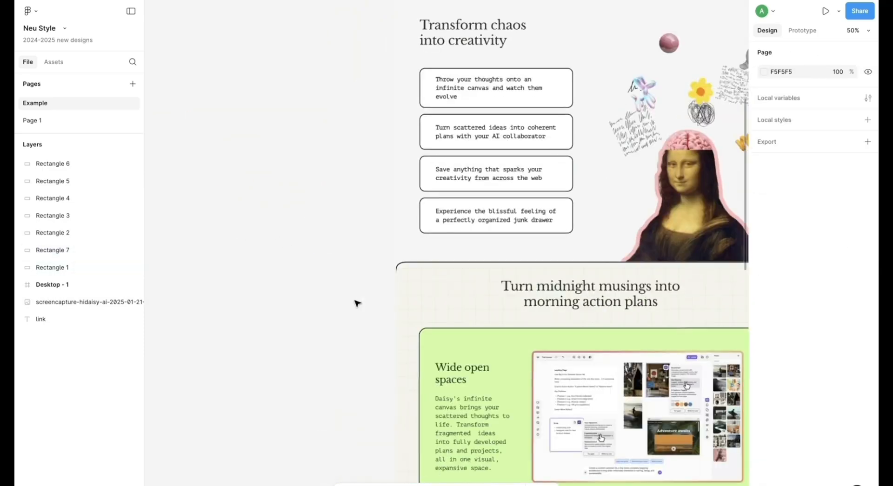
scroll(356, 303, "down", 5)
scroll(357, 303, "up", 15)
scroll(356, 303, "right", 6)
scroll(403, 251, "down", 3)
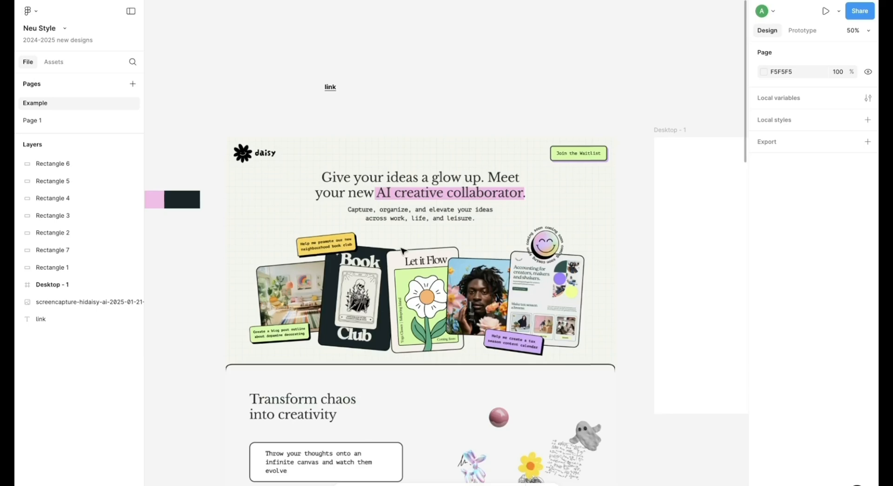
key("super+plus")
scroll(403, 251, "left", 3)
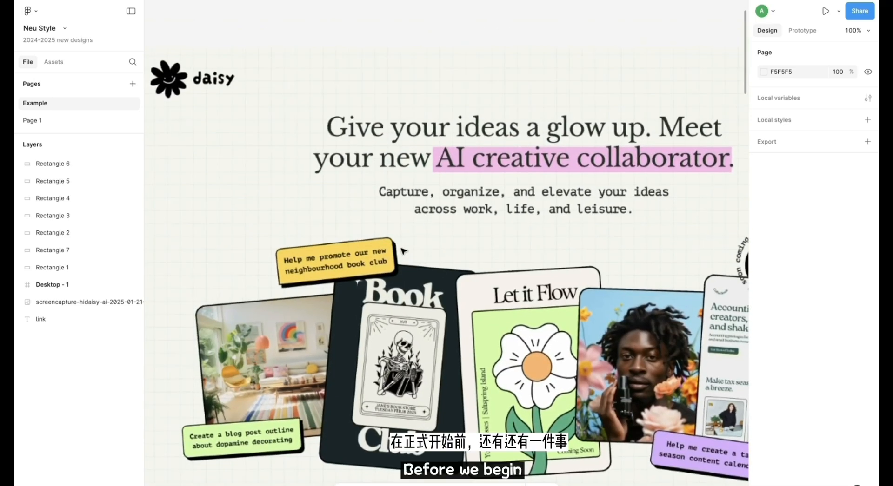
left_click(132, 17)
scroll(671, 125, "right", 3)
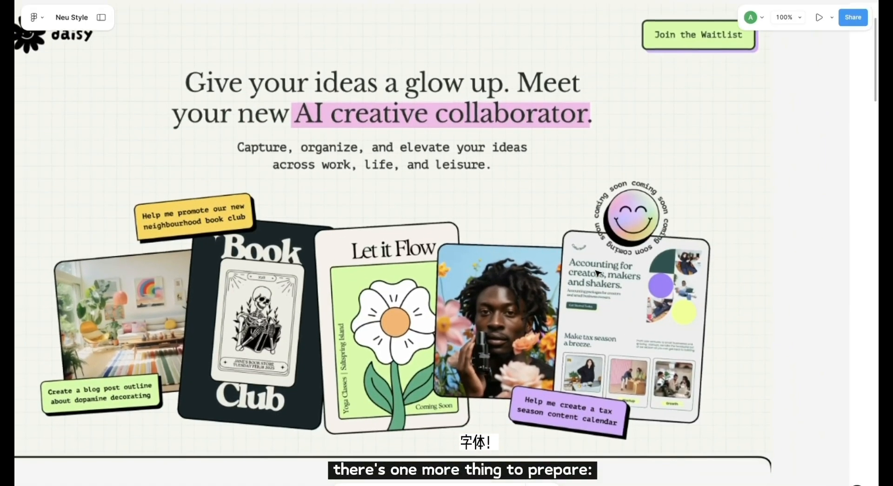
scroll(671, 125, "left", 1)
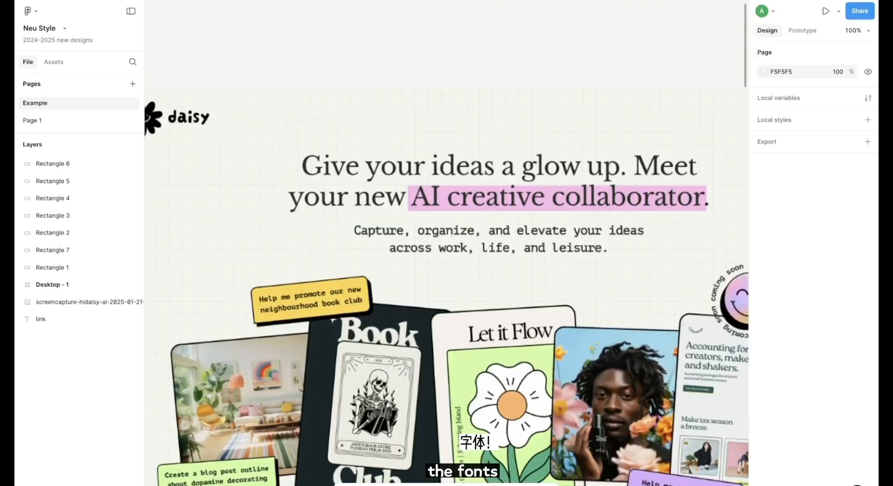
Add a text label reading "font" above the screenshot and browse the font list for typefaces similar to the headline
key("t")
left_click(439, 33)
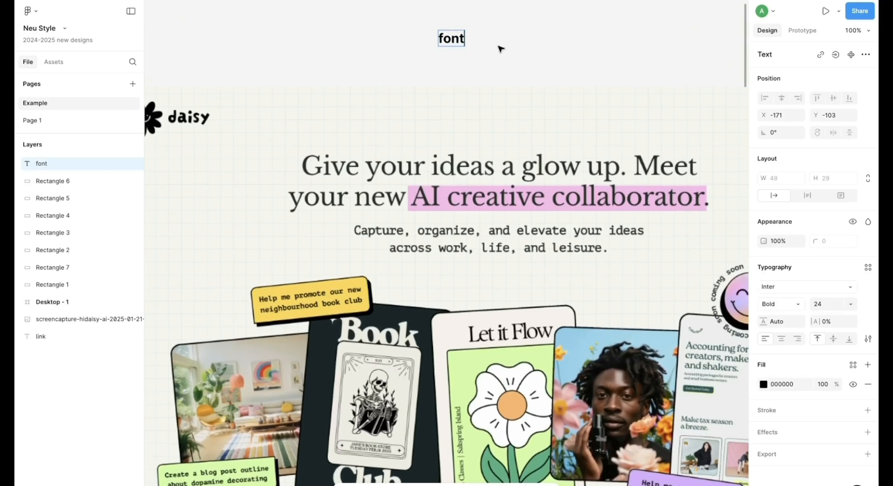
left_click(791, 287)
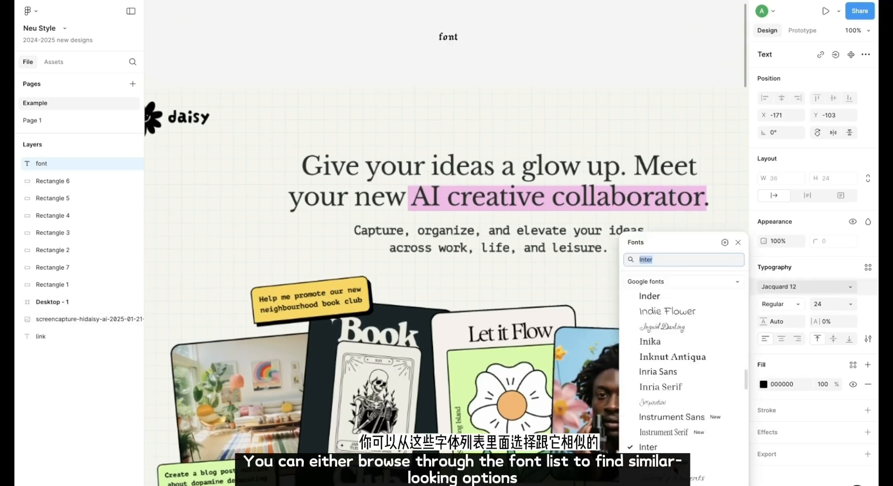
scroll(691, 380, "up", 10)
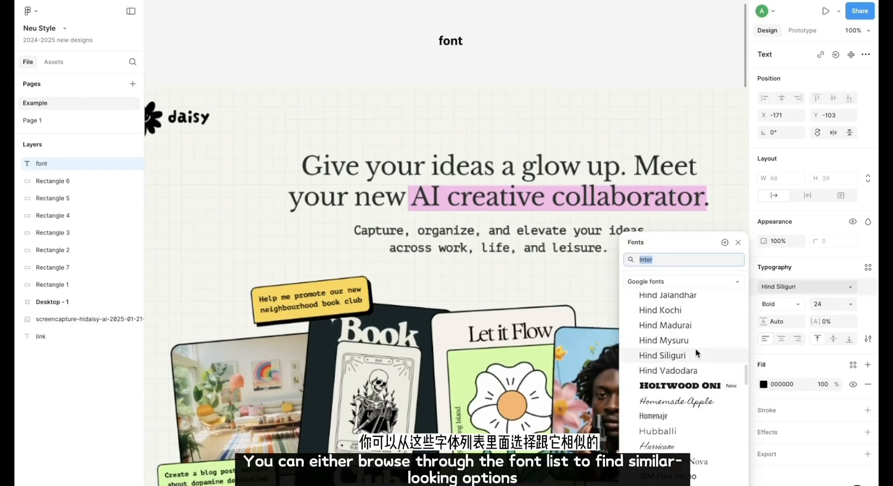
scroll(696, 353, "up", 4)
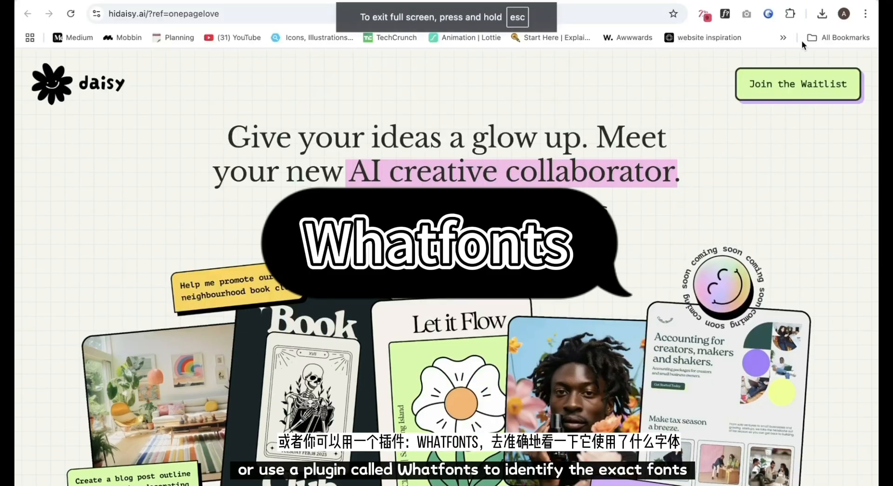
Switch to the Daisy website in the browser and identify its fonts with the WhatFont extension
left_click(726, 17)
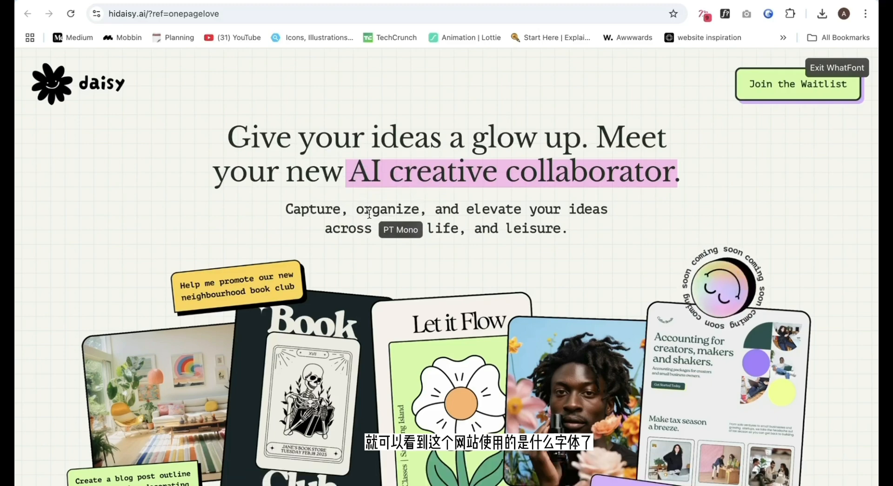
key("Escape")
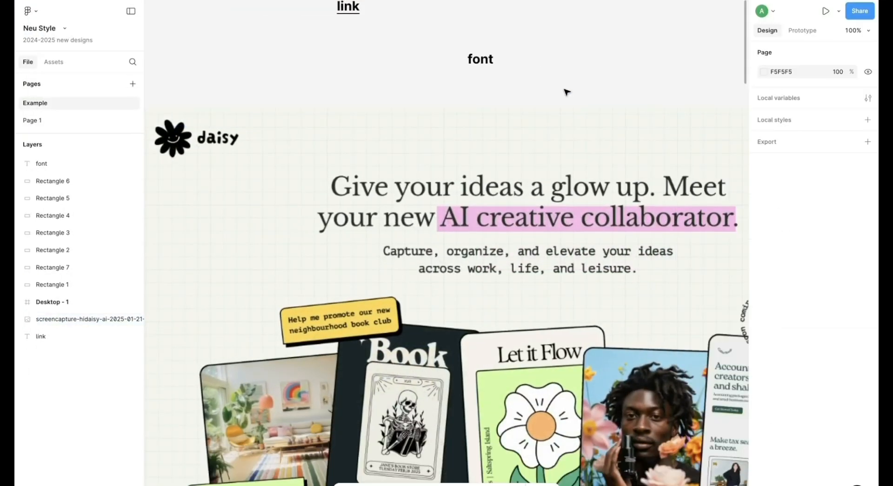
Change the "font" label above the screenshot to "Title" and set its typeface to Libre Baskerville
scroll(564, 89, "up", 3)
left_click(431, 159)
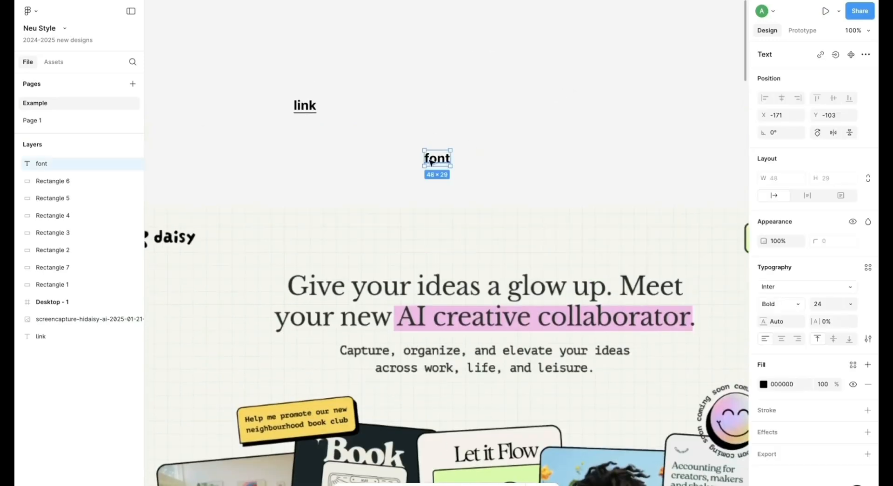
left_click(867, 268)
left_click(854, 271)
left_click(774, 288)
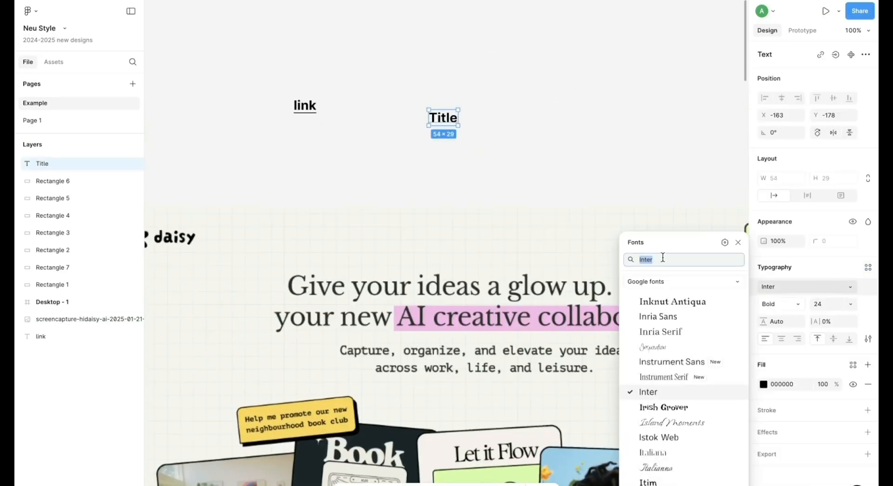
type("libre")
left_click(667, 385)
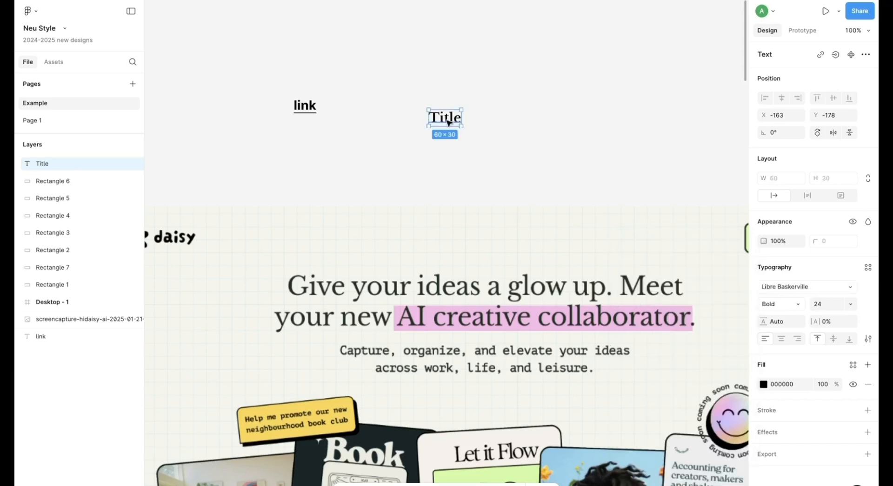
Add a copy of the Title label below it reading "body" and search the font list for "pt"
left_click(833, 288)
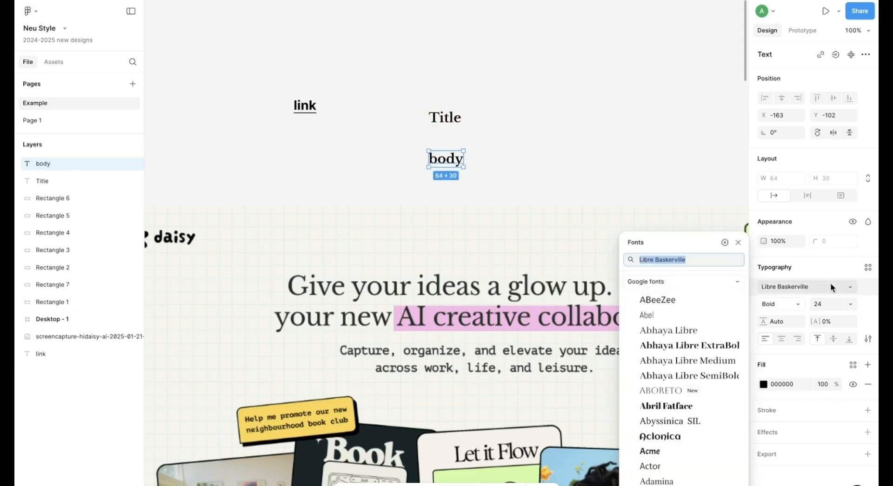
type("pt")
left_click(551, 128)
Move the body label closer beneath the Title label, leaving a vertical spacing of 35
scroll(426, 160, "right", 2)
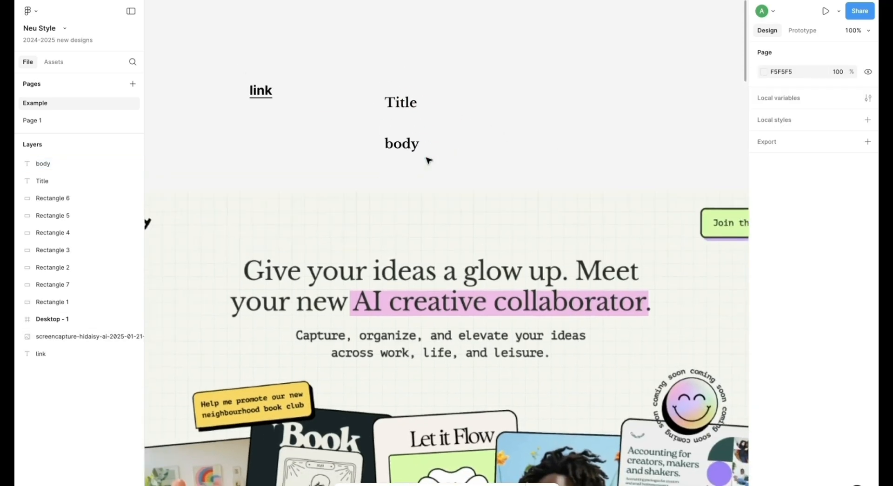
left_click(400, 103)
left_click(400, 143)
left_click(451, 165)
scroll(450, 165, "up", 2)
left_click_drag(382, 142, 412, 180)
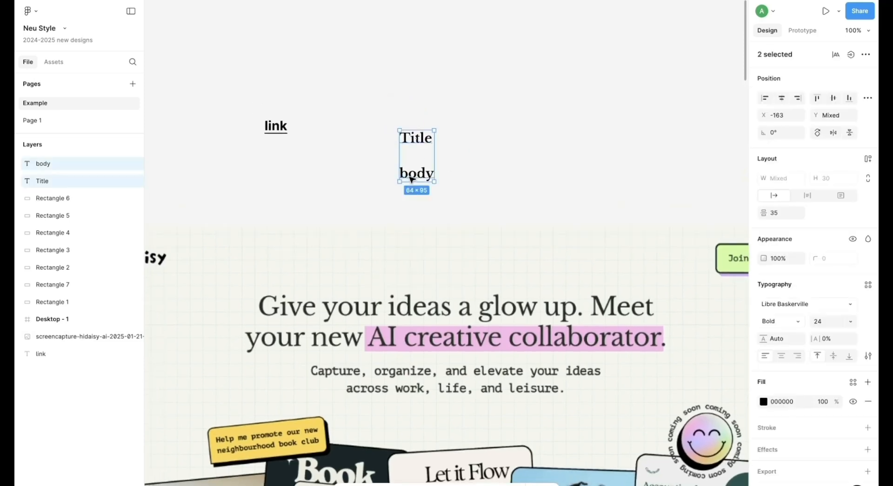
left_click(457, 168)
Examine the hero section's background, grid pattern and arrangement of elements in the screenshot at 100% zoom
scroll(429, 279, "down", 2)
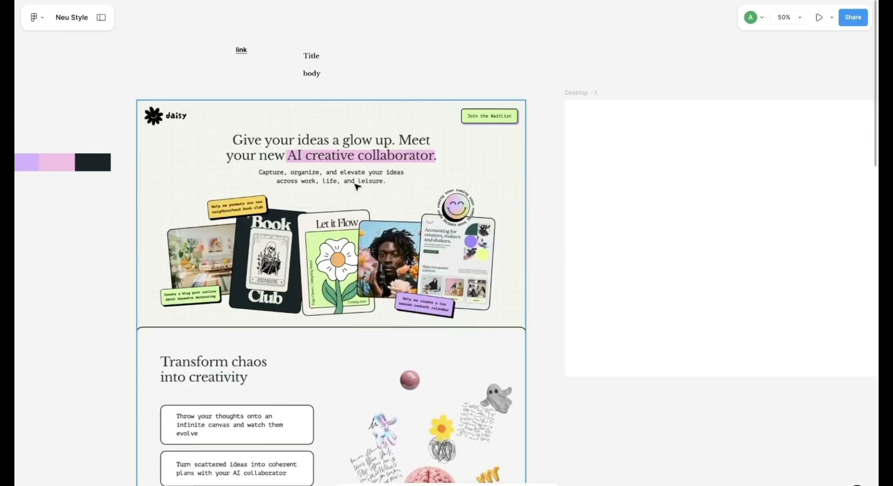
scroll(357, 186, "up", 1)
scroll(425, 185, "right", 1)
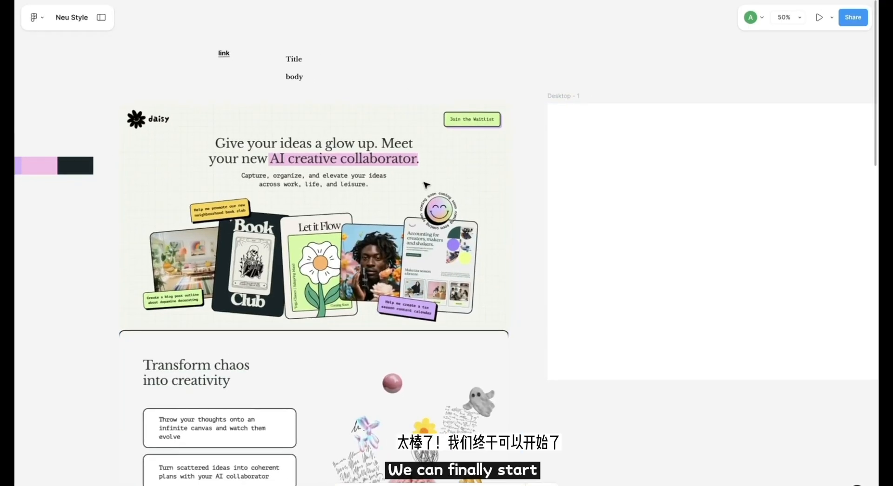
key("shift+0")
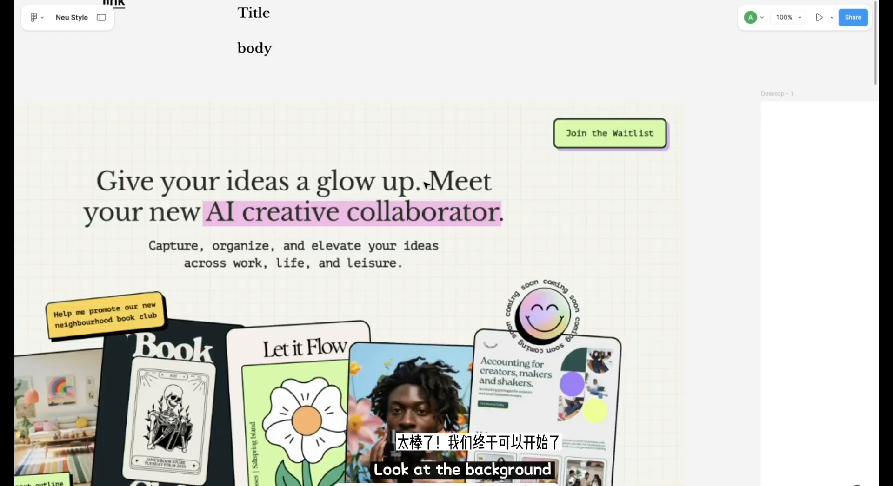
scroll(427, 186, "down", 1)
scroll(426, 185, "down", 6)
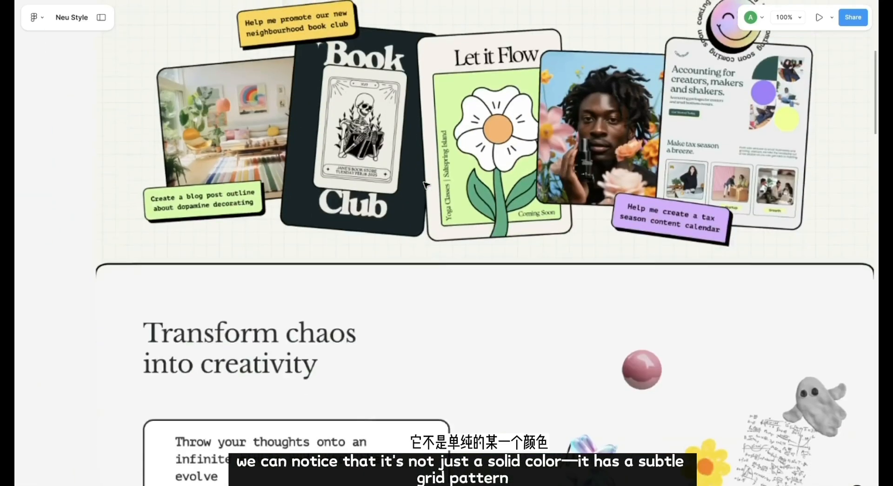
scroll(321, 201, "up", 6)
scroll(323, 199, "right", 1)
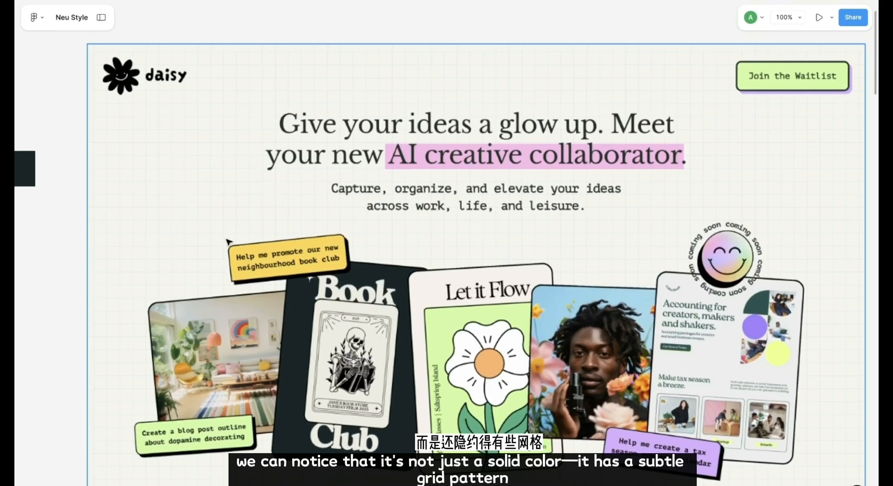
scroll(262, 137, "down", 4)
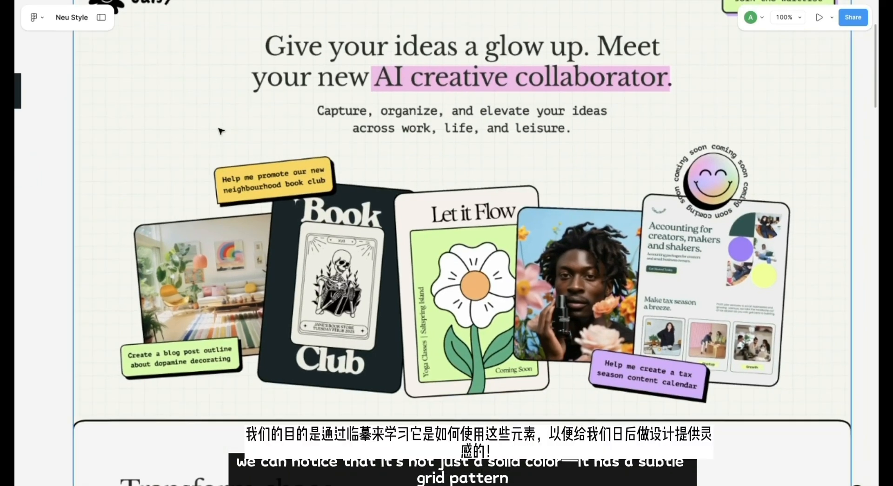
scroll(200, 144, "up", 4)
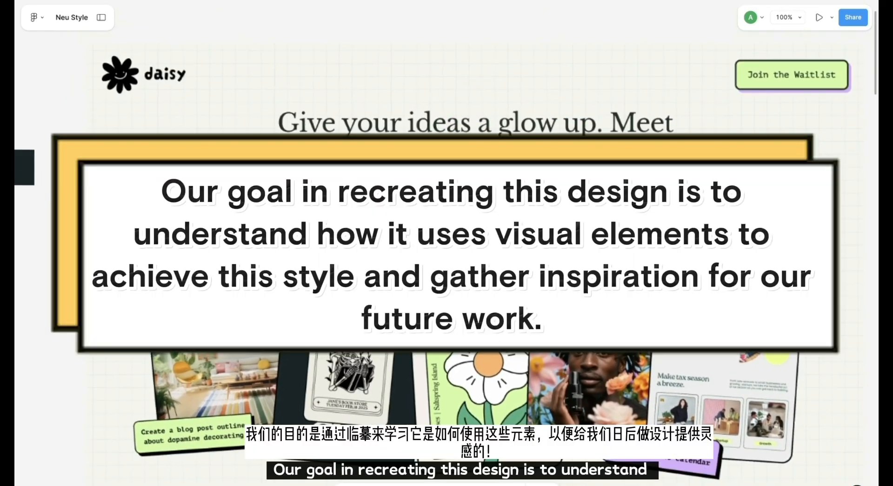
scroll(446, 242, "down", 2)
scroll(446, 242, "left", 2)
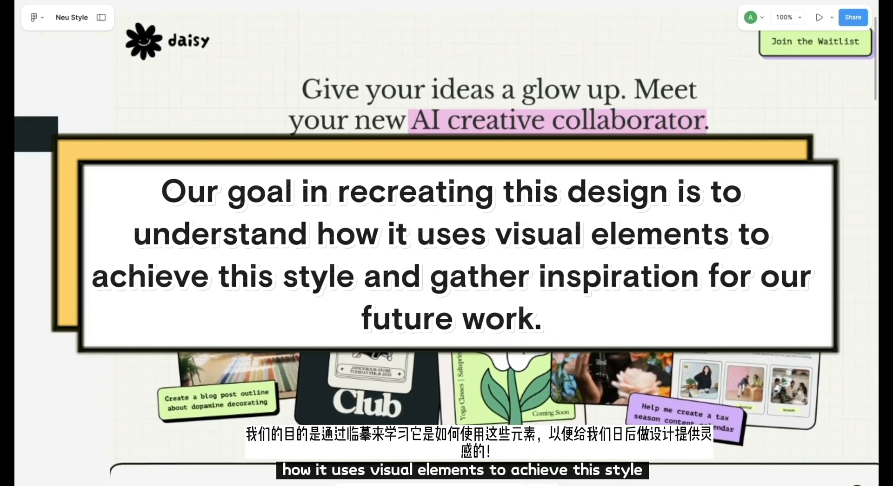
scroll(447, 242, "up", 2)
scroll(447, 241, "right", 1)
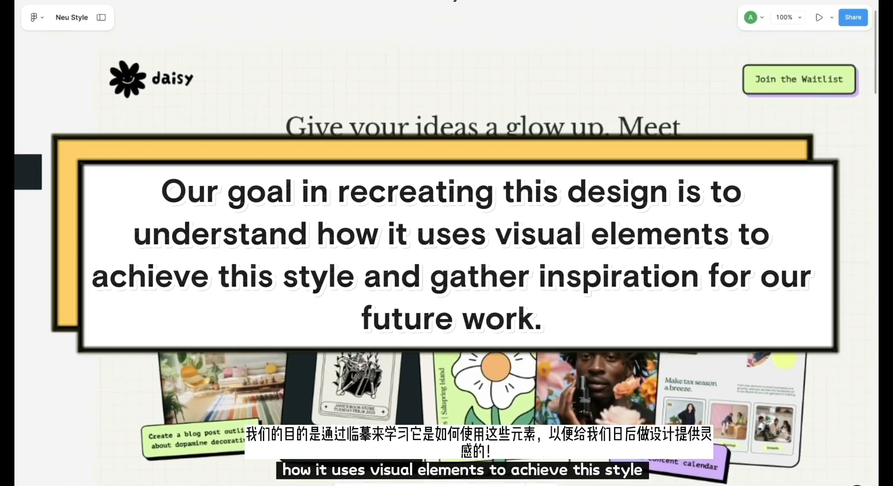
scroll(446, 242, "down", 1)
scroll(447, 242, "right", 2)
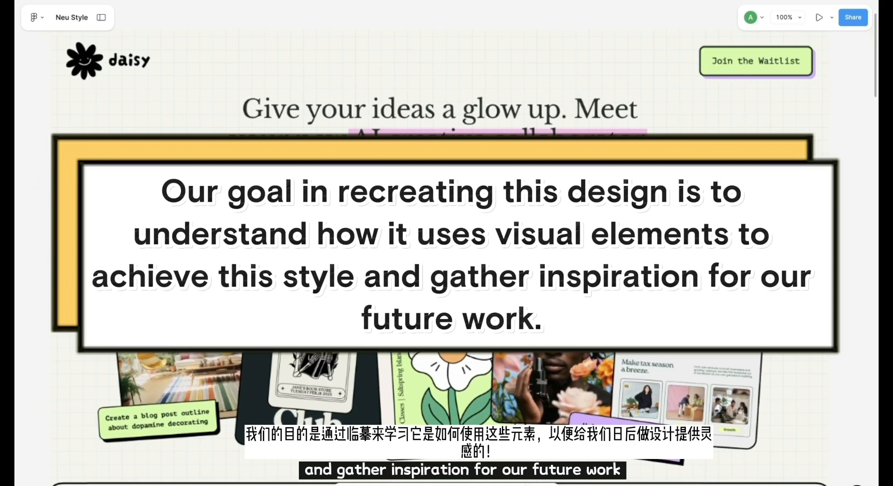
scroll(433, 237, "right", 6)
scroll(433, 237, "down", 1)
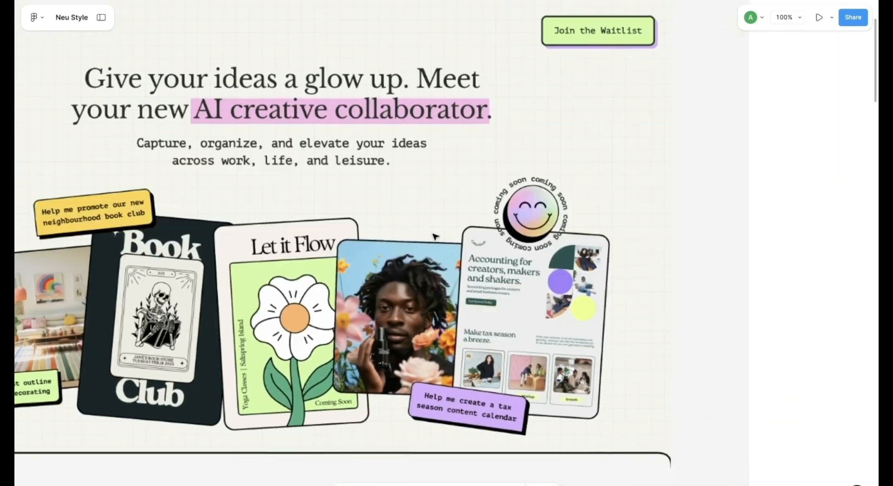
scroll(433, 237, "left", 10)
scroll(434, 237, "up", 1)
scroll(434, 236, "up", 1)
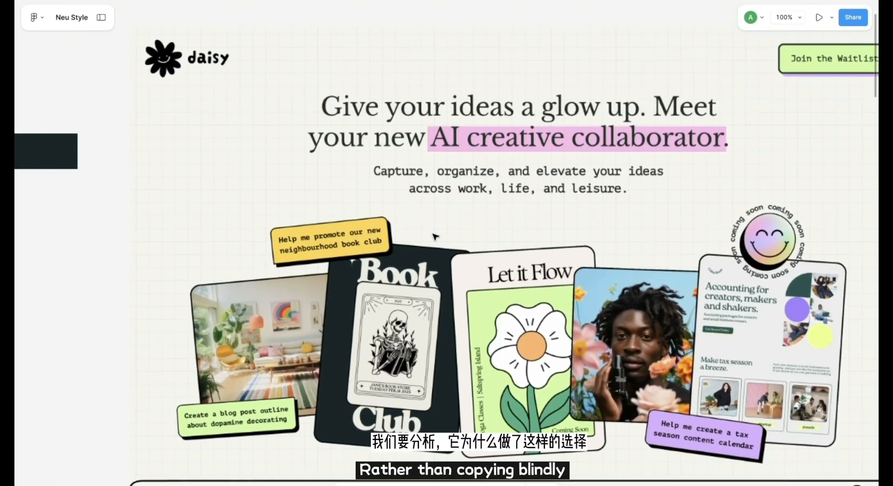
scroll(435, 237, "right", 12)
scroll(435, 237, "up", 3)
scroll(435, 237, "left", 10)
scroll(435, 237, "down", 3)
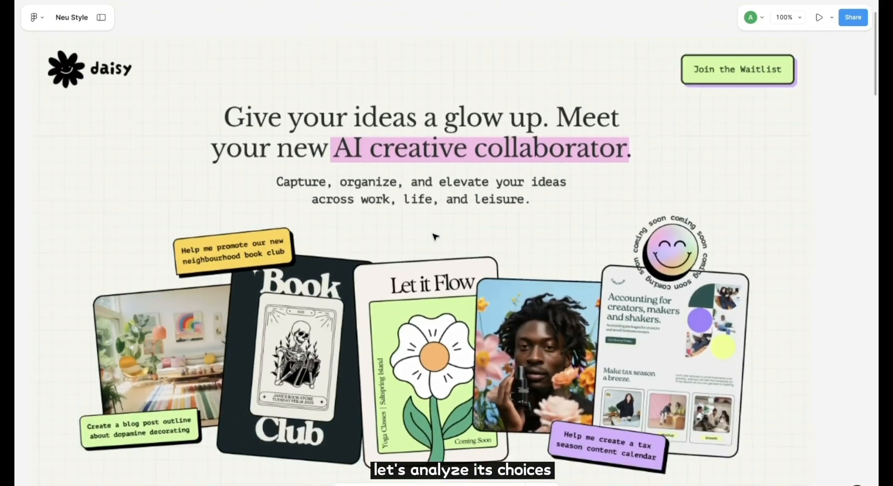
scroll(433, 236, "up", 1)
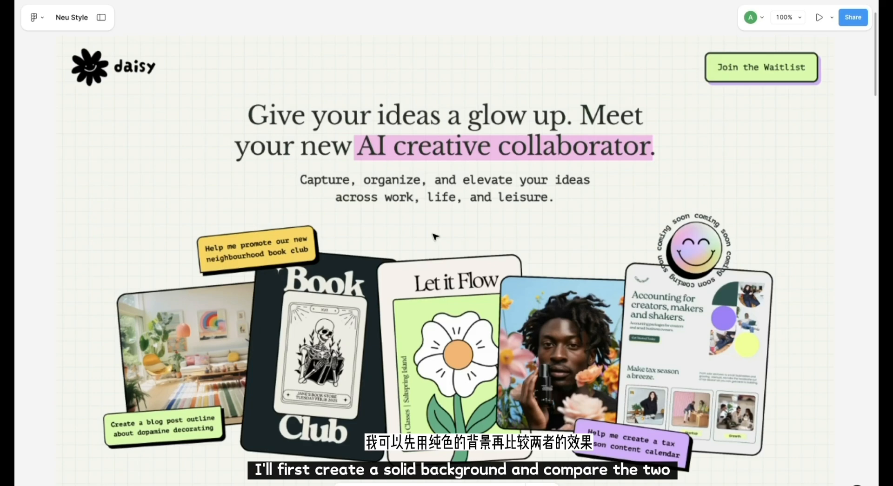
Draw a 1440 × 926 rectangle over the screenshot's hero section and move it to the top of the Desktop - 1 frame
scroll(754, 207, "right", 5)
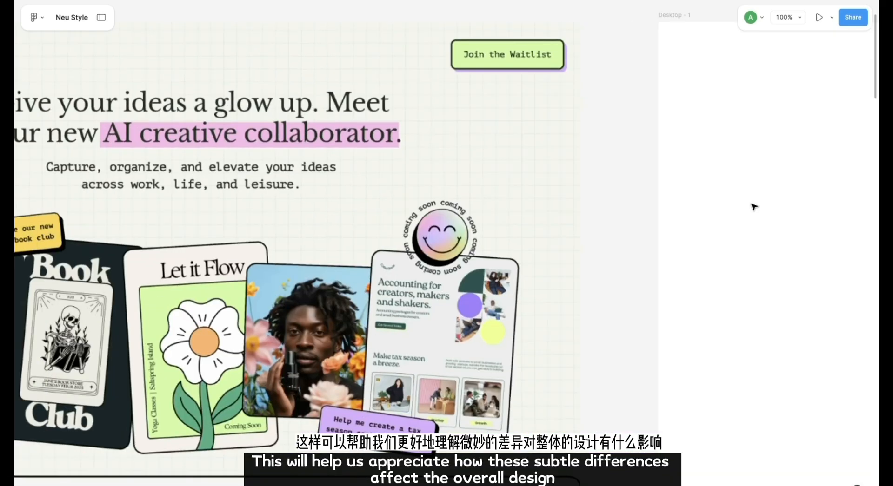
scroll(754, 207, "left", 5)
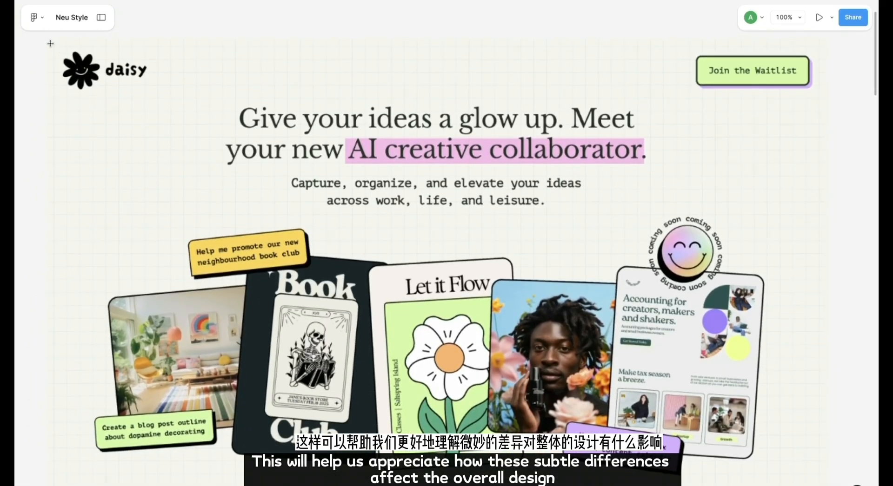
mouse_move(46, 38)
left_mouse_down()
mouse_move(637, 480)
mouse_move(770, 485)
mouse_move(761, 416)
mouse_move(771, 436)
left_mouse_up()
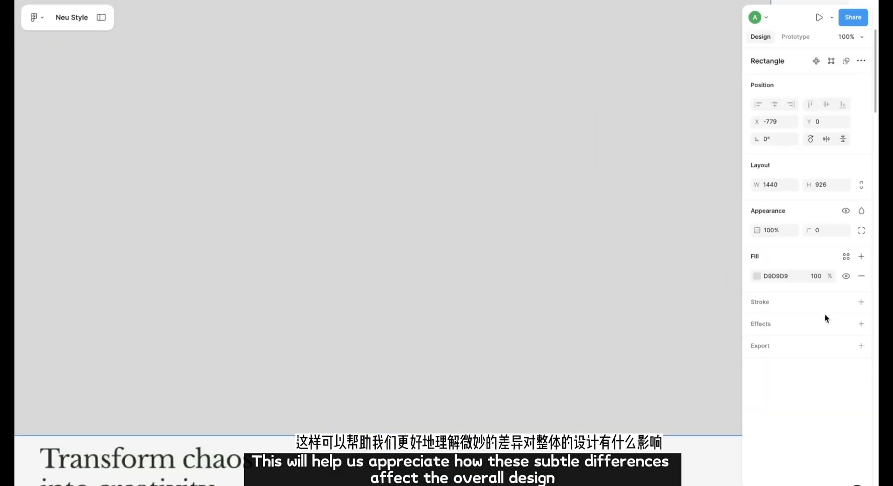
scroll(354, 283, "down", 5)
left_click_drag(327, 273, 538, 275)
Move the whole colour palette from beside the screenshot to just above the Desktop - 1 frame
left_click(169, 265)
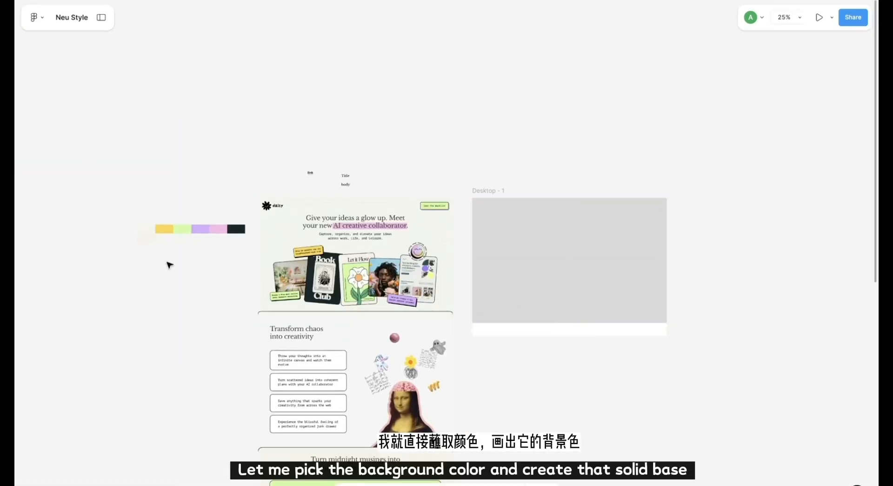
left_click_drag(105, 201, 233, 255)
left_click_drag(155, 231, 546, 184)
Fill the 1440 × 926 rectangle with the off-white colour sampled from the palette's first swatch
left_click(548, 223)
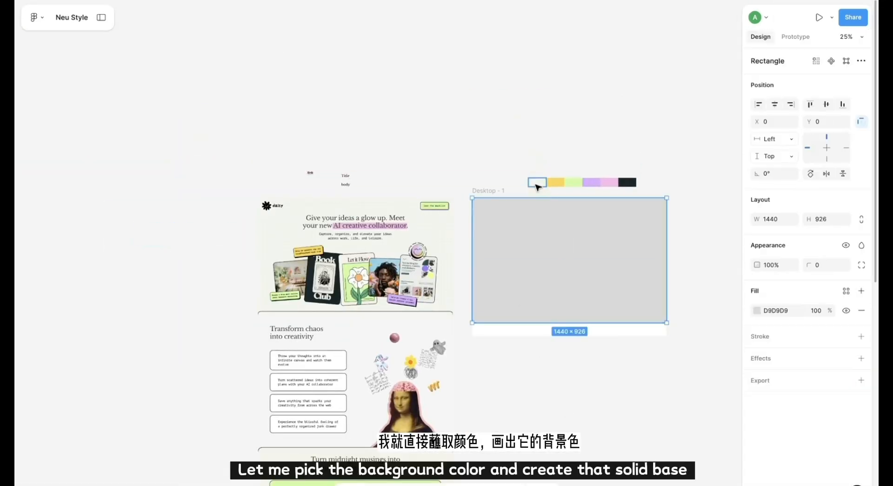
left_click(757, 310)
left_click(627, 393)
left_click(538, 183)
left_click(535, 133)
scroll(535, 133, "down", 2)
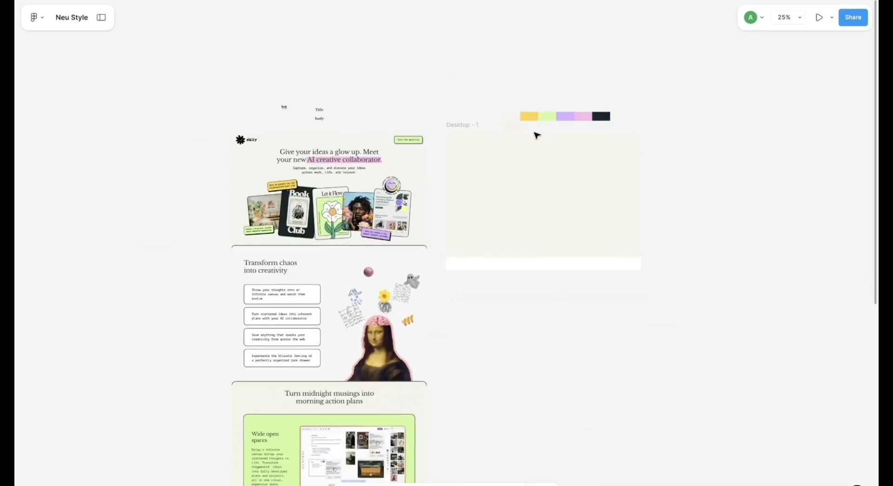
Extend the Desktop - 1 frame downward to make it much taller than the hero background
left_click(464, 124)
scroll(465, 125, "down", 1)
left_click_drag(490, 223, 489, 482)
left_click(706, 266)
Draw a grey rectangle about 182 × 88 directly beneath the daisy logo on the screenshot
key("super+plus")
scroll(708, 269, "up", 5)
scroll(708, 268, "left", 3)
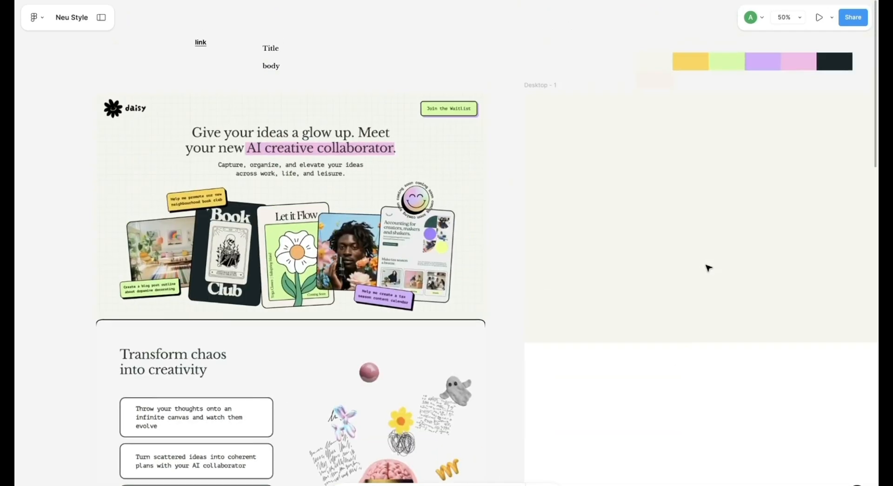
key("super+plus")
scroll(707, 274, "up", 4)
scroll(707, 275, "left", 5)
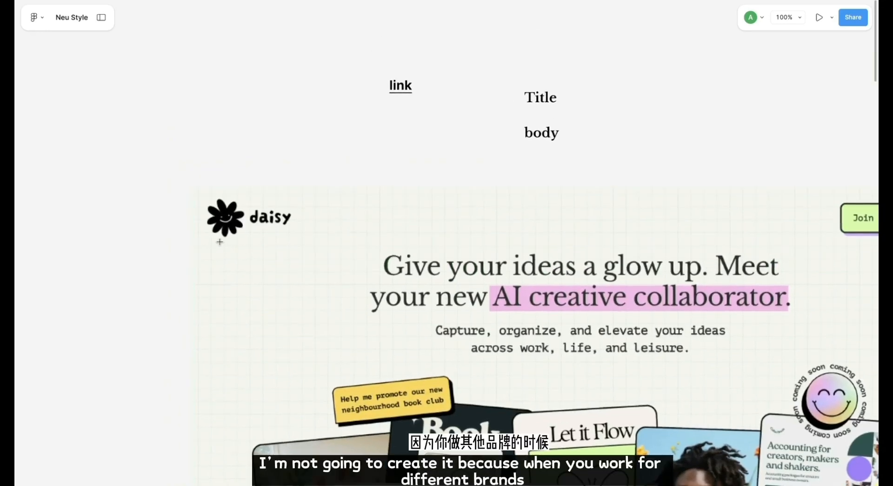
mouse_move(207, 242)
left_mouse_down()
mouse_move(301, 243)
mouse_move(268, 301)
left_mouse_up()
scroll(278, 267, "down", 2)
scroll(277, 267, "right", 1)
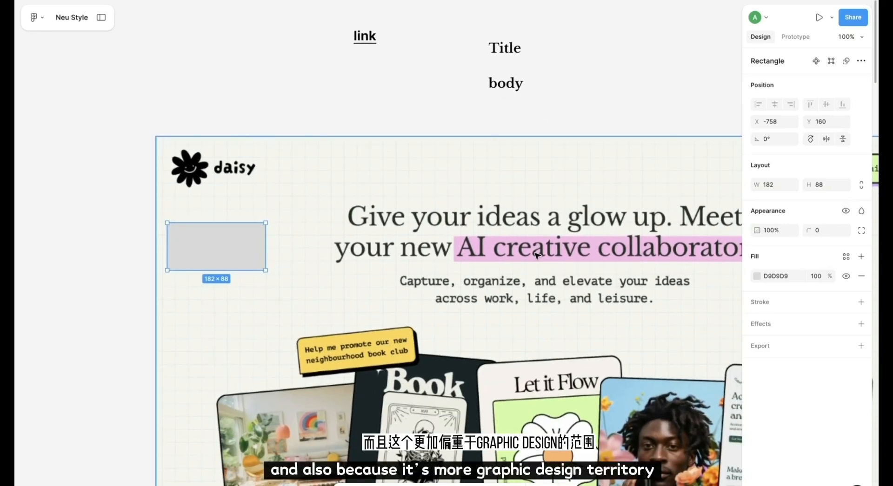
Place the grey rectangle over the daisy logo on the screenshot and set its fill opacity to 90%
left_click_drag(205, 245, 201, 163)
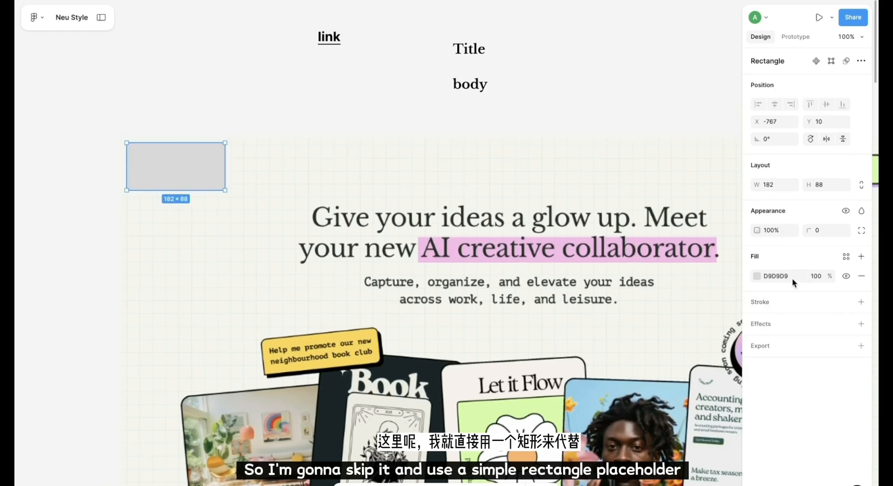
type("90")
key("Return")
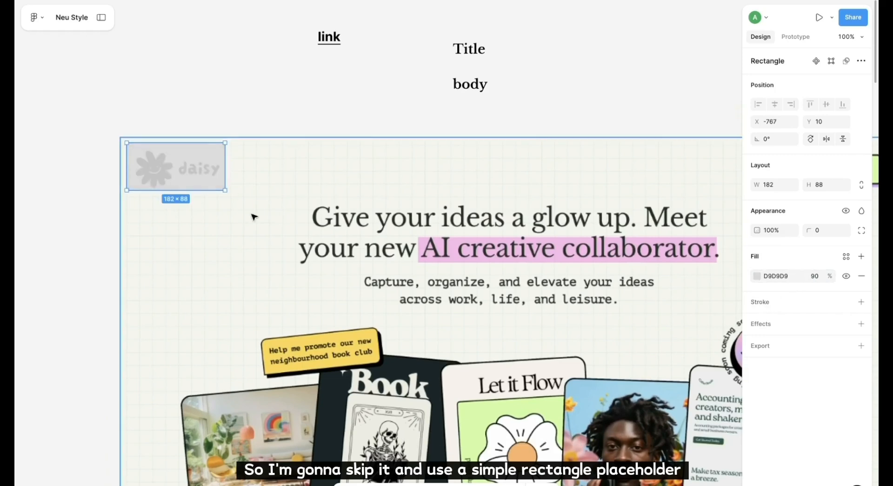
left_click_drag(201, 166, 203, 168)
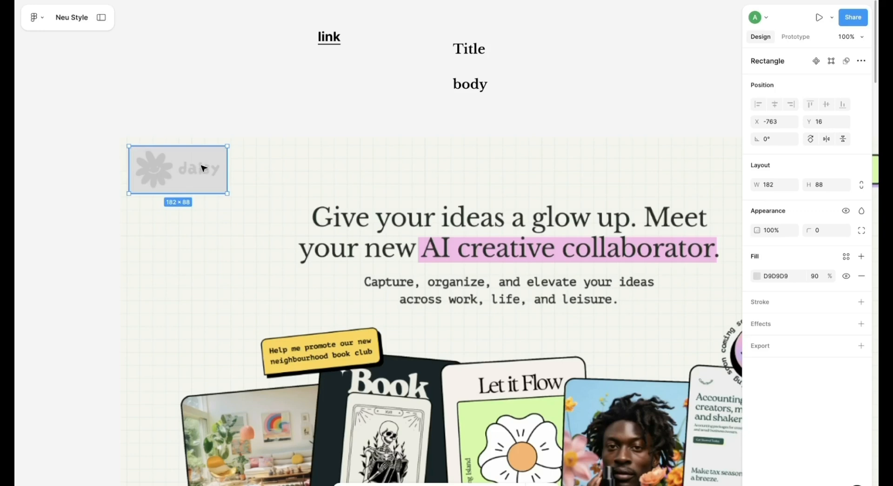
Move the grey logo placeholder into the upper-left corner of the Desktop - 1 frame, at about X 39, Y 34
key("minus")
scroll(201, 168, "right", 10)
scroll(197, 168, "left", 3)
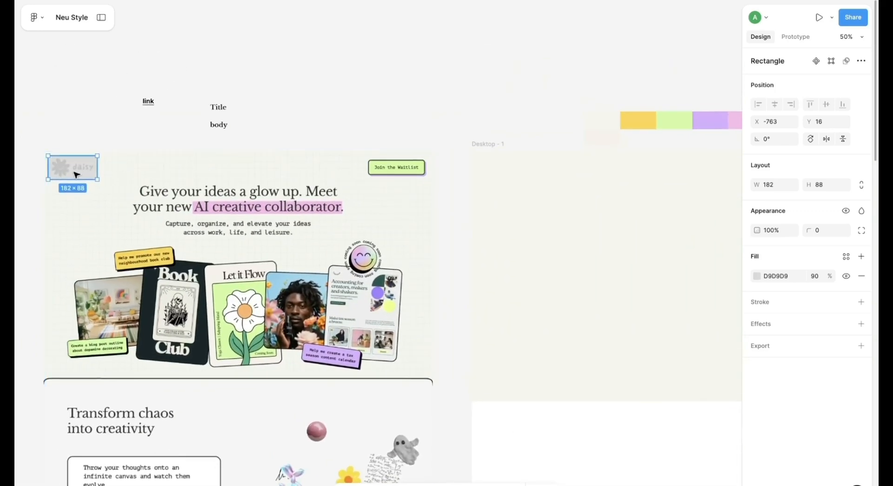
left_click_drag(77, 175, 510, 178)
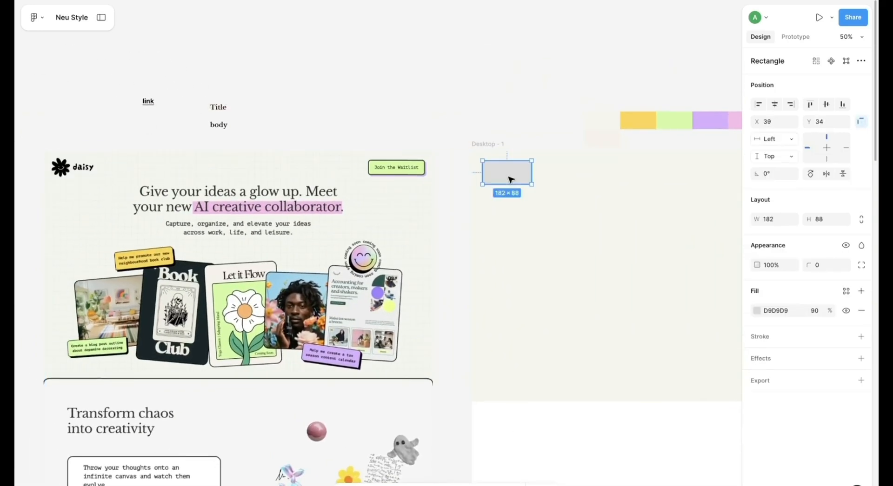
scroll(510, 180, "up", 2)
scroll(547, 222, "left", 3)
key("Escape")
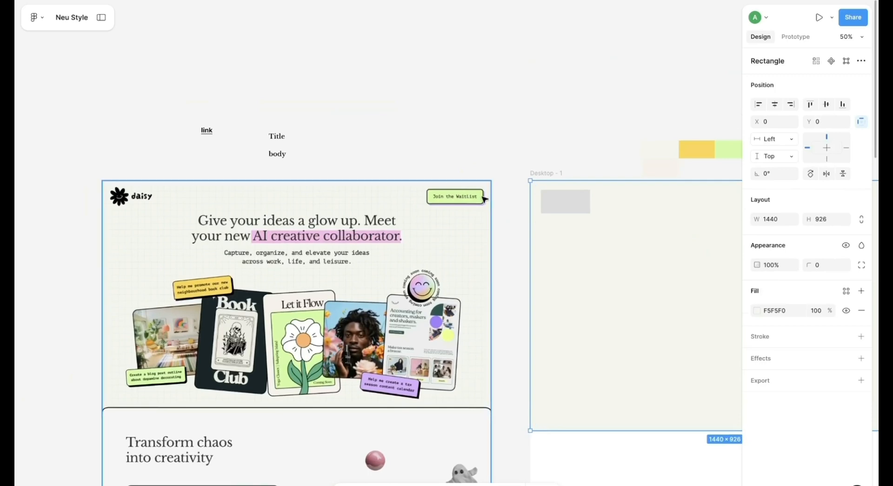
Add the text "Join the waitlist" on the empty canvas above the screenshot's waitlist button
key("shift+0")
key("t")
left_click(395, 93)
type("Join")
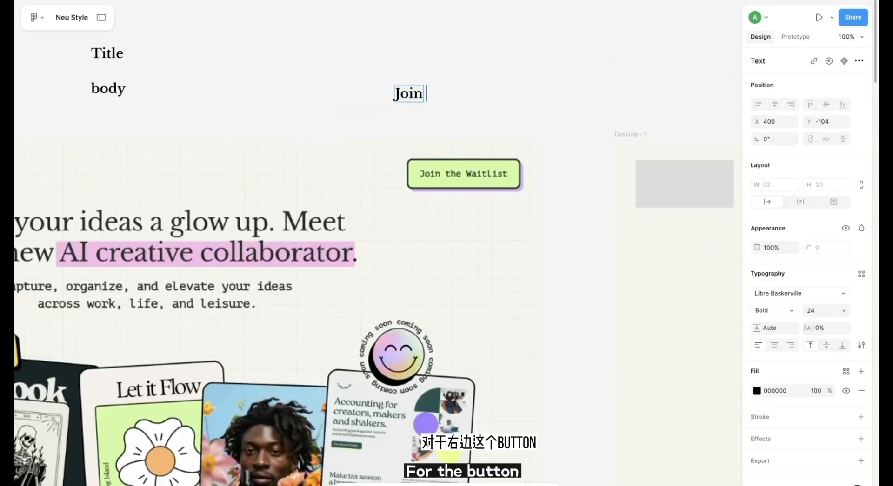
type(" the wa")
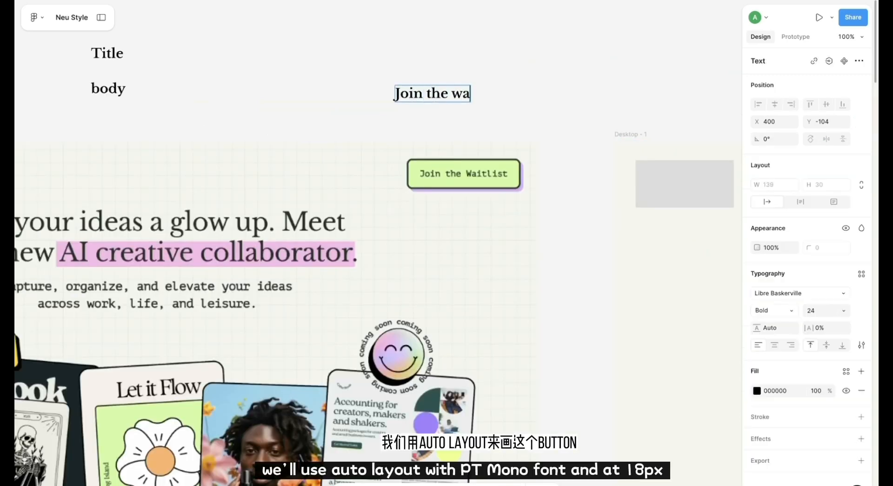
type("itlist")
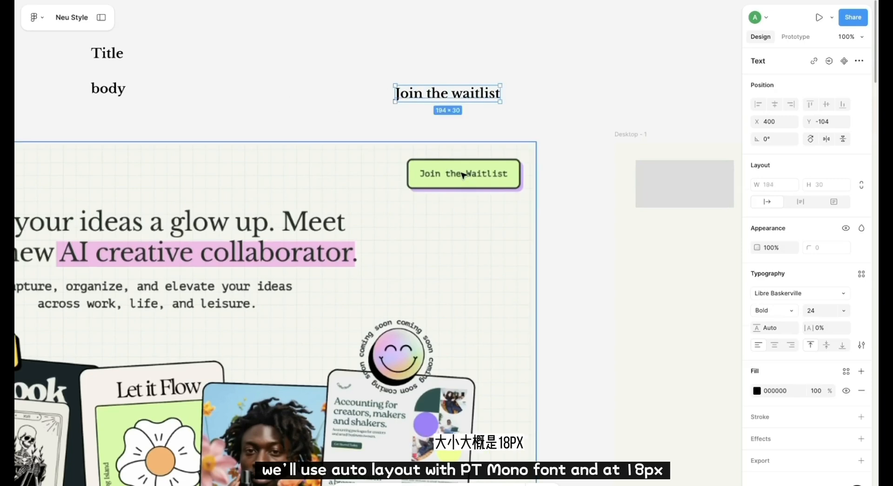
Change the font of the "Join the waitlist" text to PT Mono
left_click(147, 90)
left_click(119, 90)
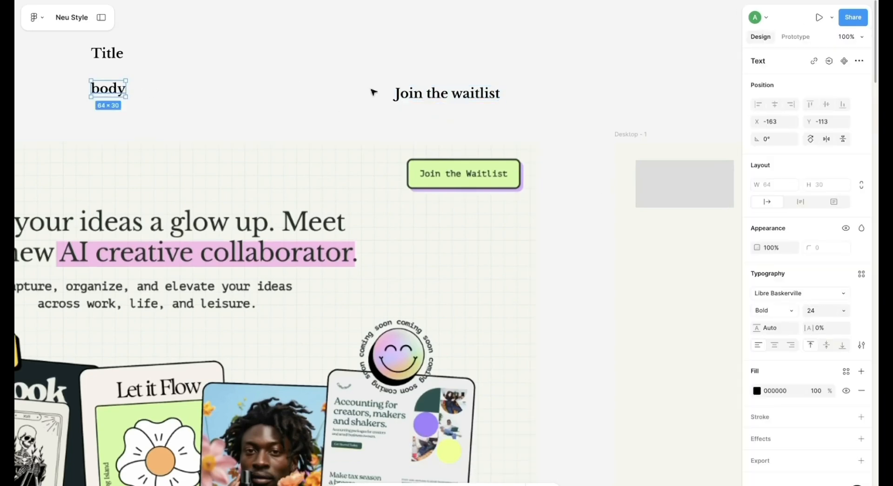
left_click(407, 98)
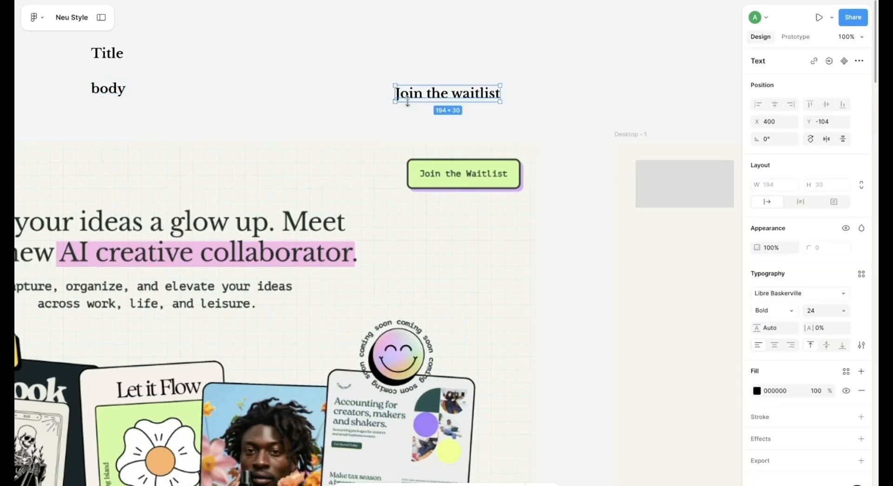
left_click(819, 293)
type("pt")
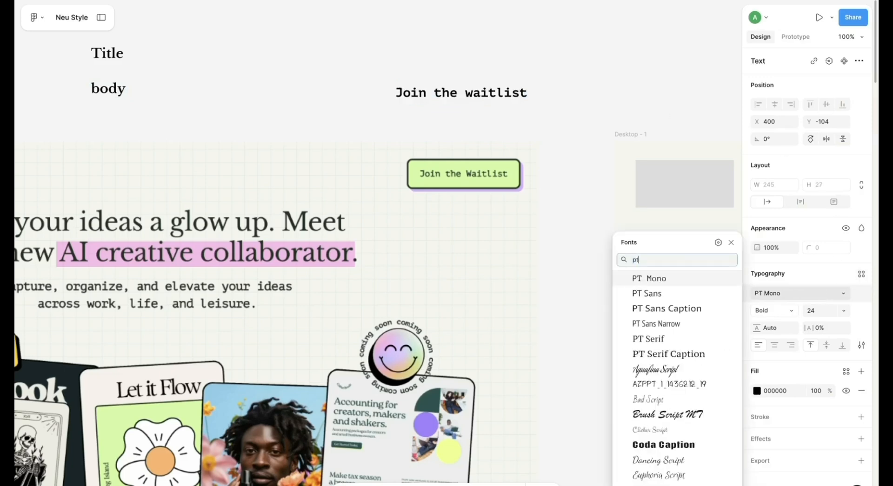
left_click(647, 278)
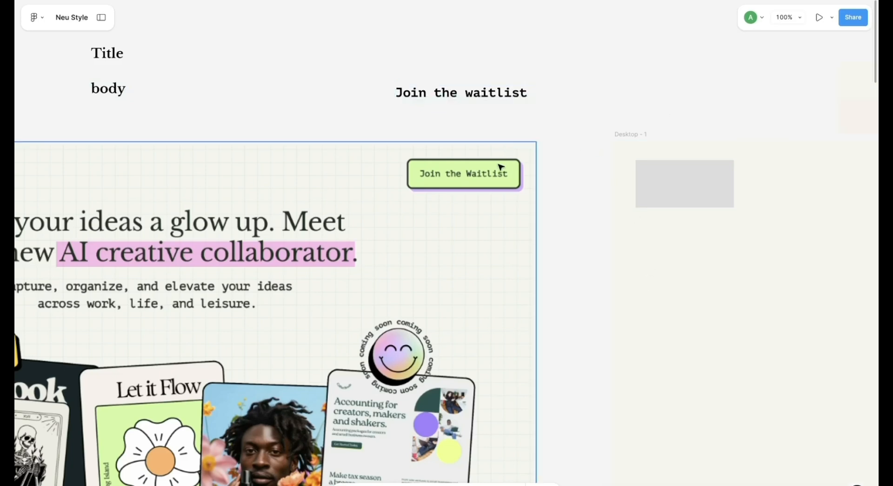
Set the "Join the waitlist" text to size 18 and place it over the label of the screenshot's button
left_click(469, 93)
left_click_drag(470, 94, 478, 201)
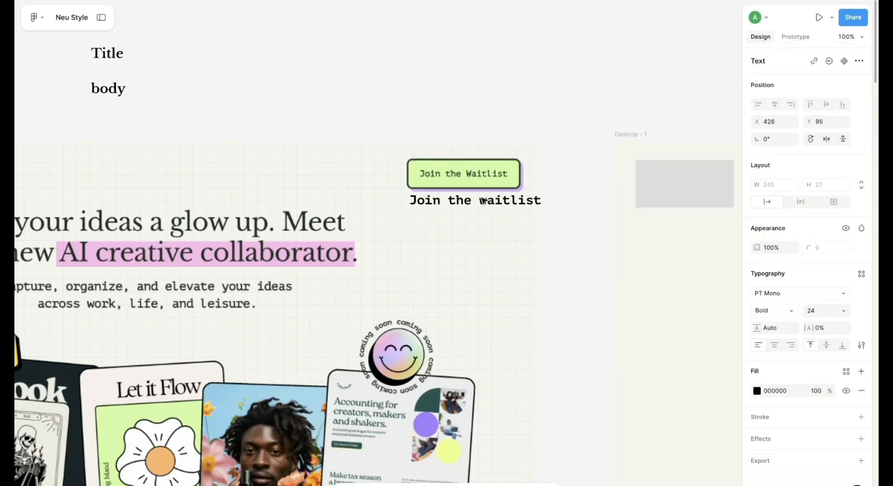
left_click(813, 310)
key("Down")
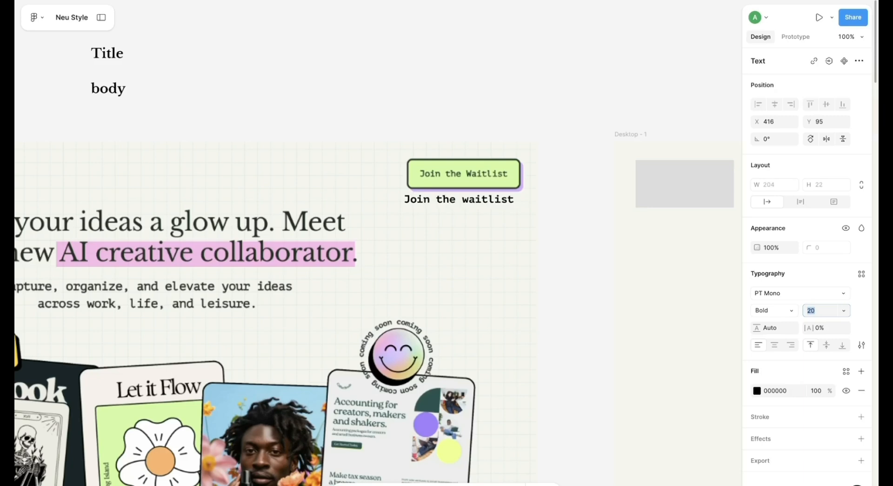
left_click_drag(500, 199, 519, 166)
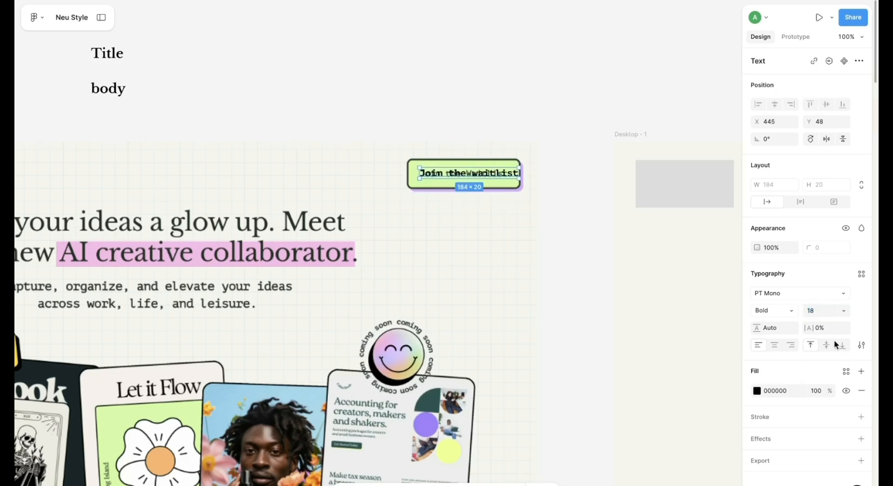
Try a letter spacing of -3% on the "Join the waitlist" text
left_click(828, 329)
type("-3")
key("Return")
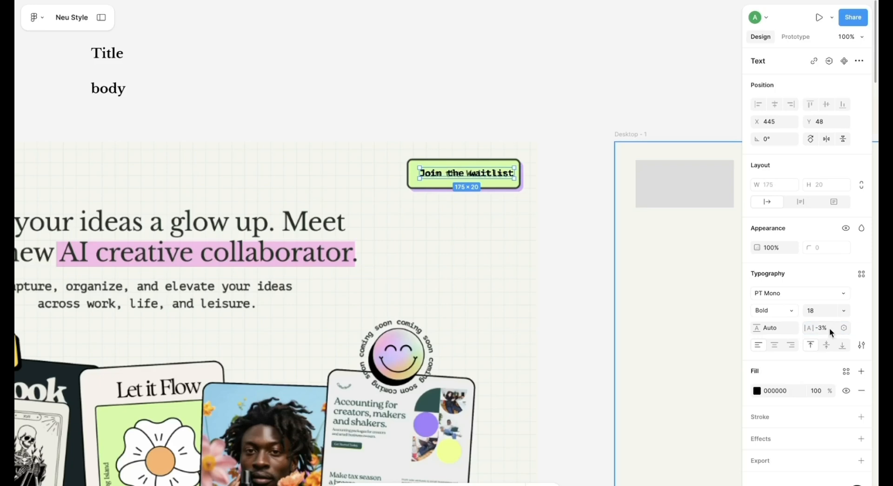
left_click(844, 328)
type("-")
key("Escape")
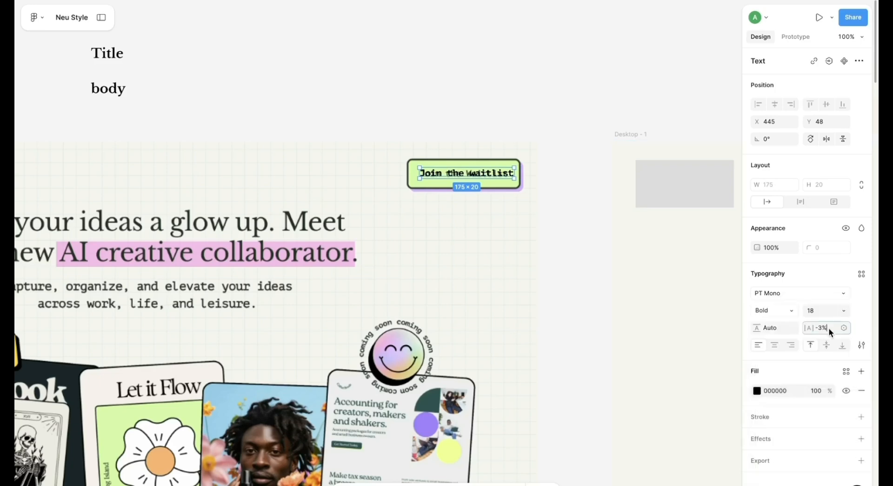
Set the text's letter spacing to -5% and nudge it one pixel left over the reference label
key("BackSpace")
key("BackSpace")
type("5")
key("Return")
key("ctrl+plus")
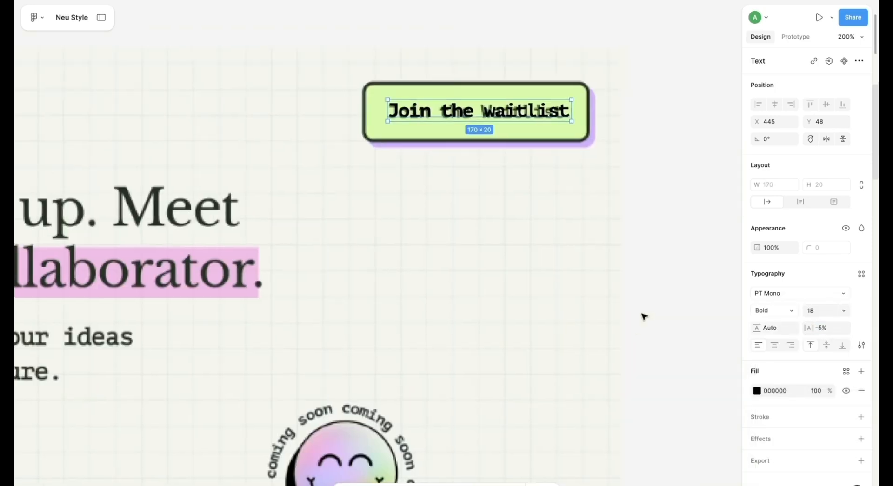
scroll(641, 316, "up", 1)
key("Left")
scroll(456, 162, "up", 3)
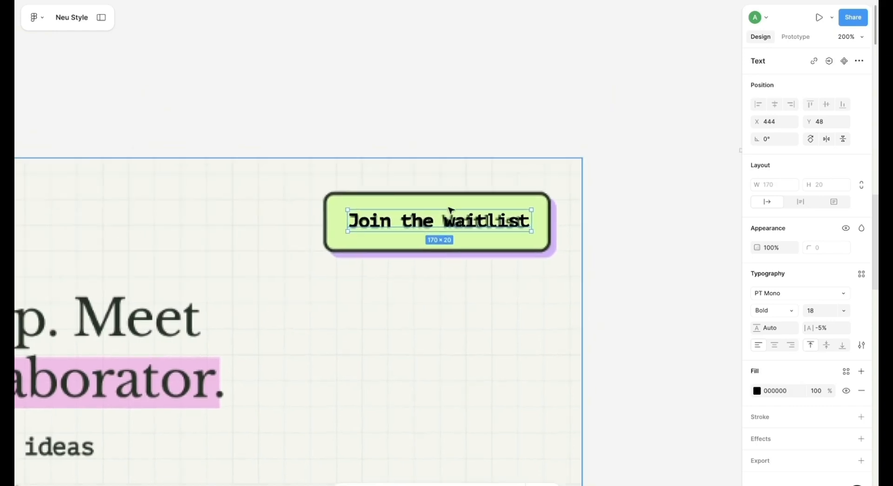
Move the text above the screenshot and wrap it in an auto layout frame with a white fill
left_click_drag(448, 214, 431, 114)
key("shift+a")
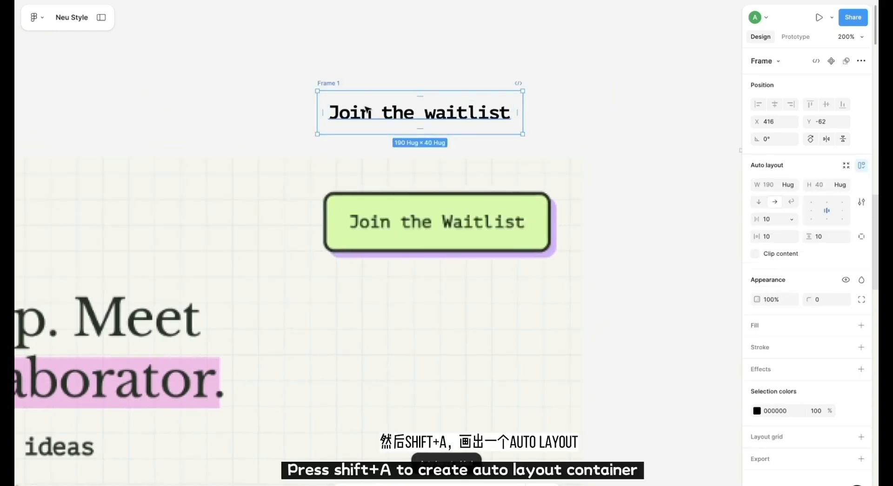
scroll(367, 110, "left", 3)
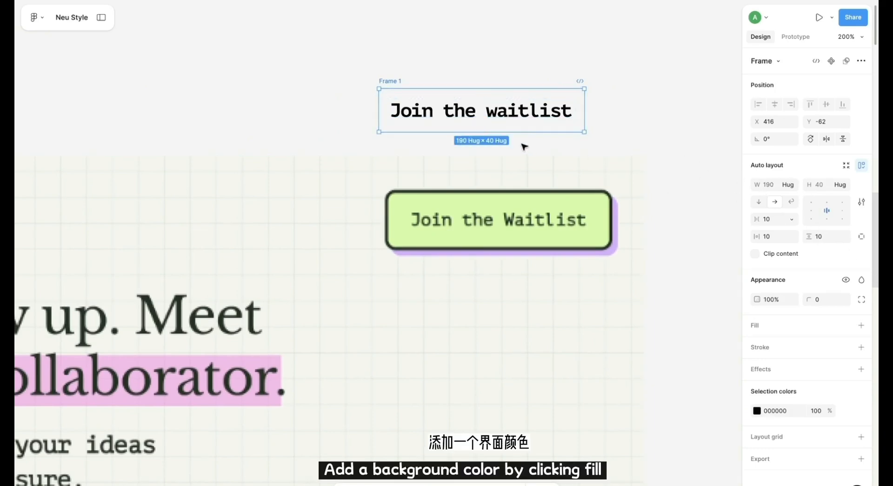
left_click(863, 326)
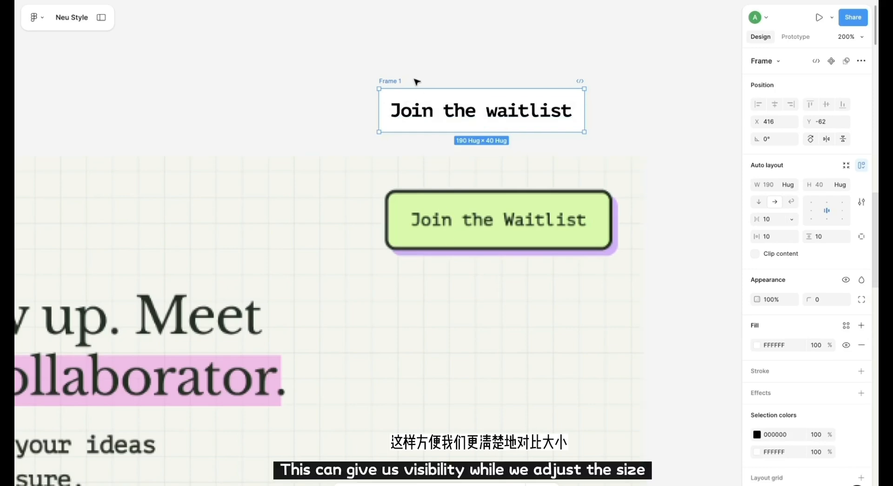
Bring the auto layout frame next to the reference button and set its padding to 16 horizontal and 12 vertical
left_click_drag(391, 80, 399, 139)
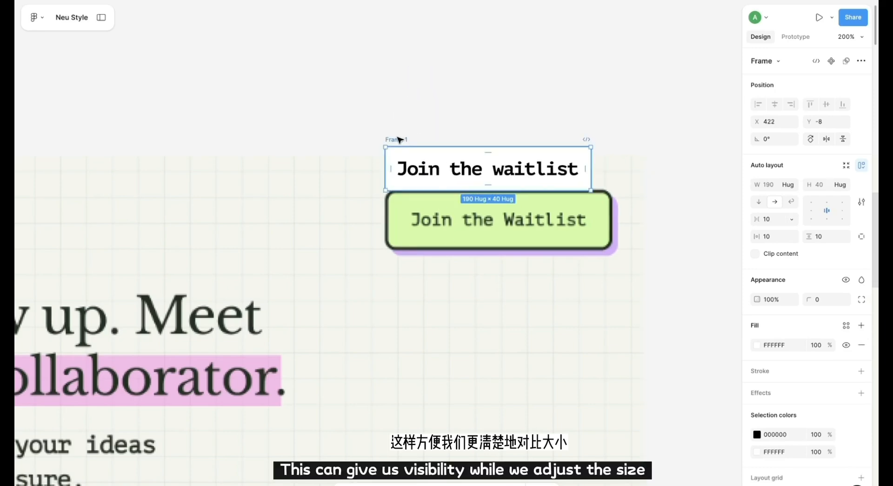
type("16")
key("Return")
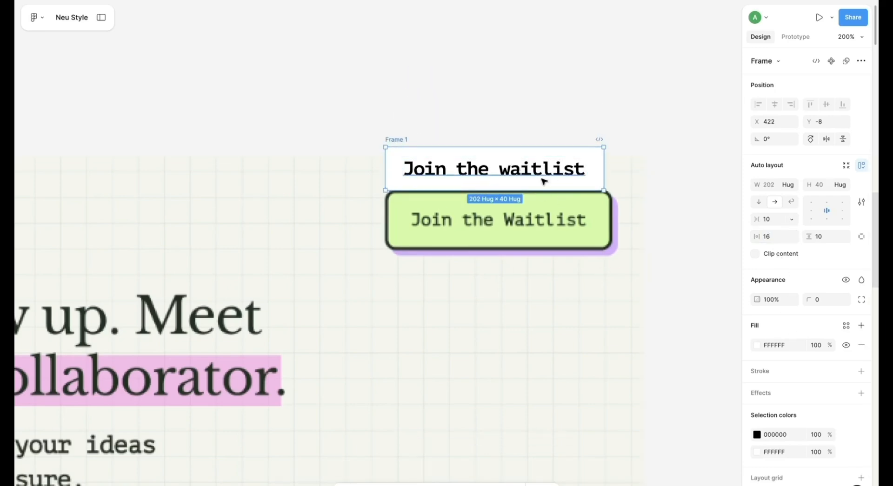
left_click(827, 241)
type("12")
key("Return")
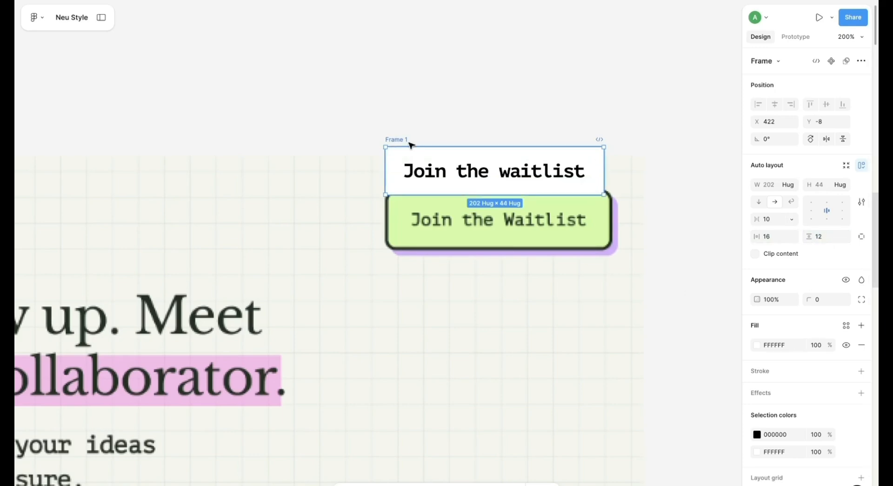
Set the frame's white fill to 60% opacity and place the frame over the reference button
type("60")
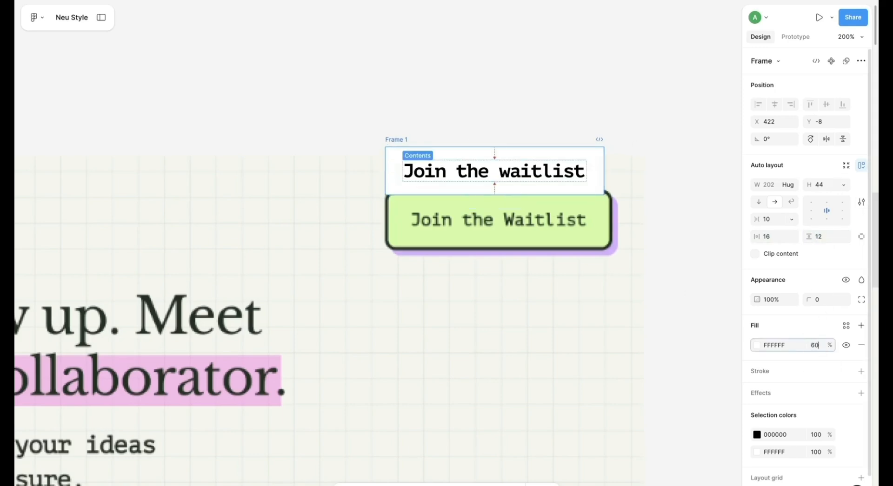
key("Return")
left_click_drag(405, 141, 408, 188)
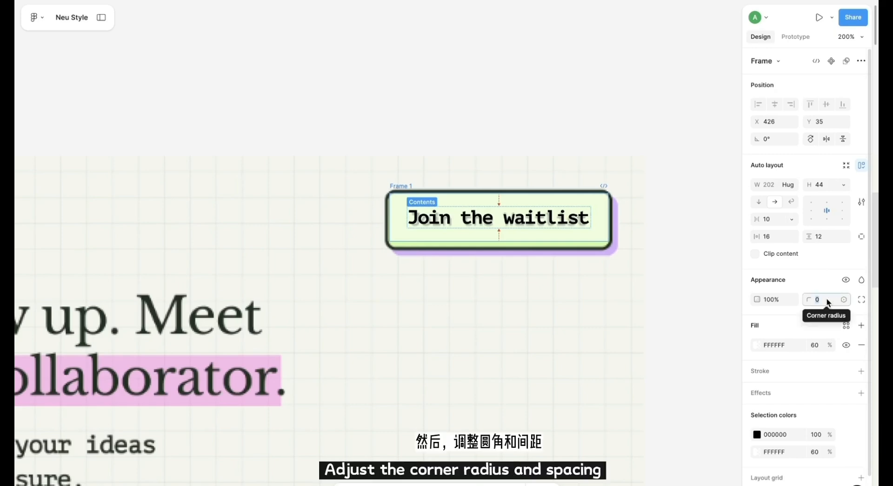
Give the button frame a corner radius of 6 and a black inside stroke of 1
type("6")
key("Return")
left_click(861, 371)
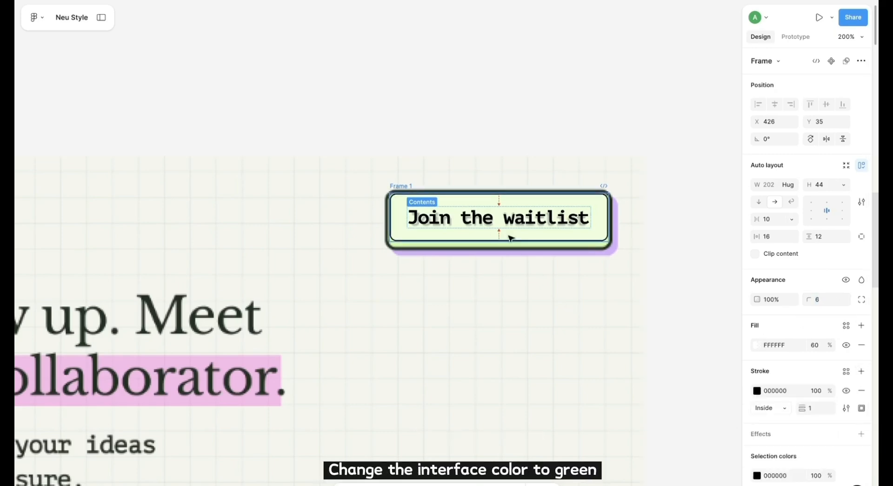
Align the button frame with the reference button and set its padding to 18 horizontal and 16 vertical
left_click_drag(527, 222, 537, 220)
left_click(821, 236)
type("16")
key("Return")
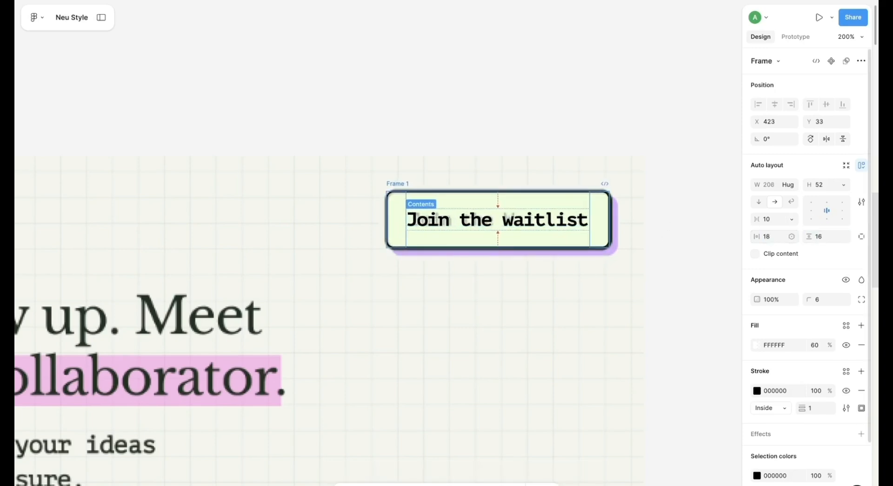
Move the button frame off the reference button to the empty canvas above the screenshot
left_click(721, 283)
left_click(536, 218)
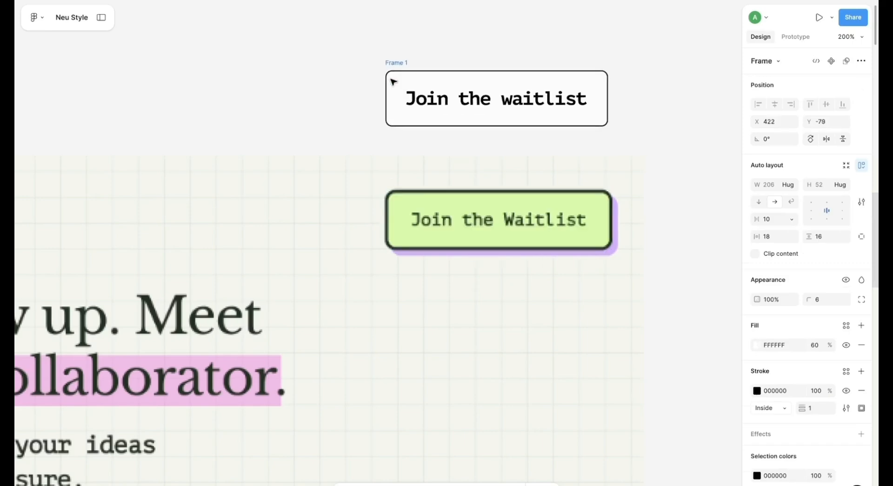
left_click_drag(392, 80, 381, 65)
left_click(626, 154)
left_click(384, 53)
Fill the button frame with the light green D2FAA4 from the colours used on the page
left_click(756, 345)
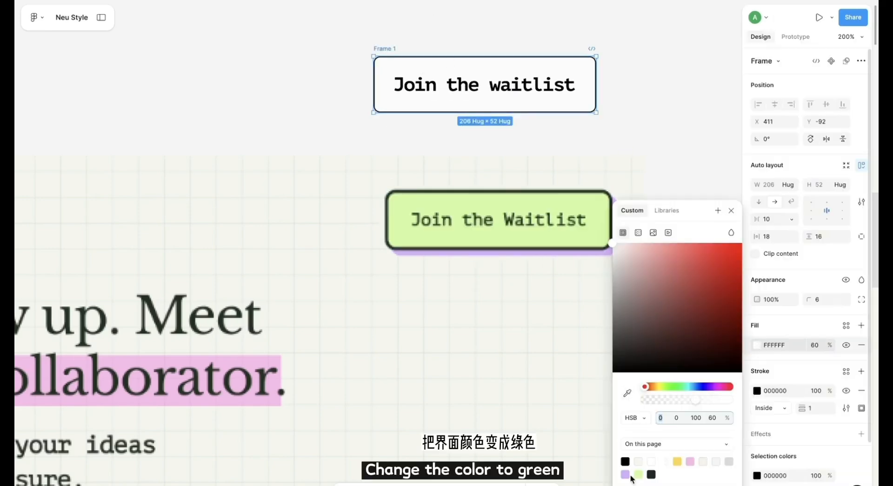
left_click(638, 475)
left_click(731, 211)
left_click(675, 147)
scroll(671, 145, "right", 1)
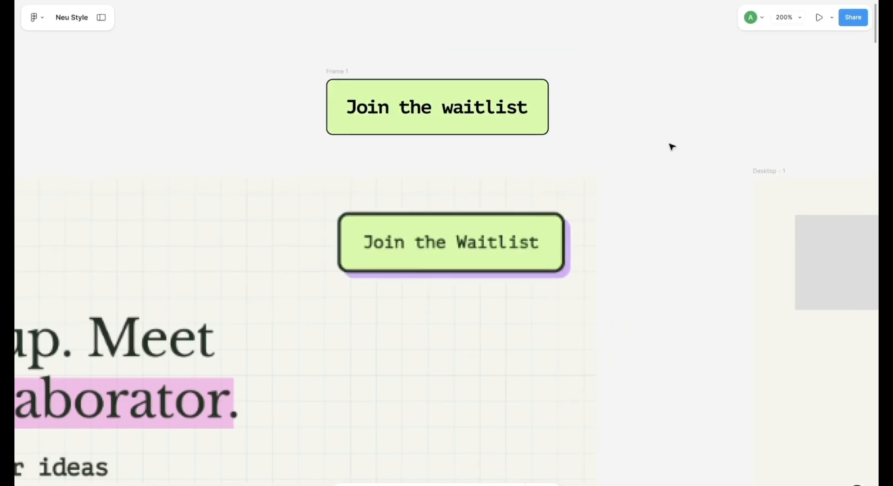
Add a drop shadow to the button frame with X 3, Y 3, blur 0 and 100% opacity
left_click(346, 72)
scroll(806, 296, "down", 2)
left_click(861, 364)
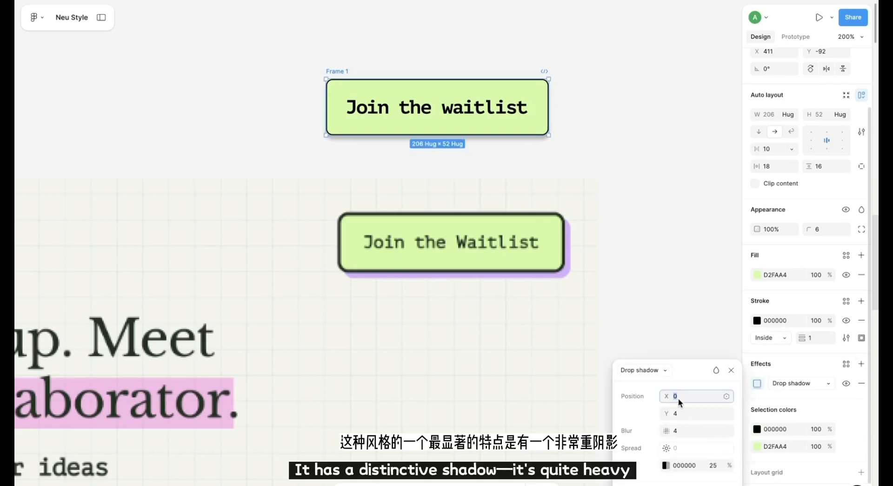
type("3")
left_click(680, 415)
type("3")
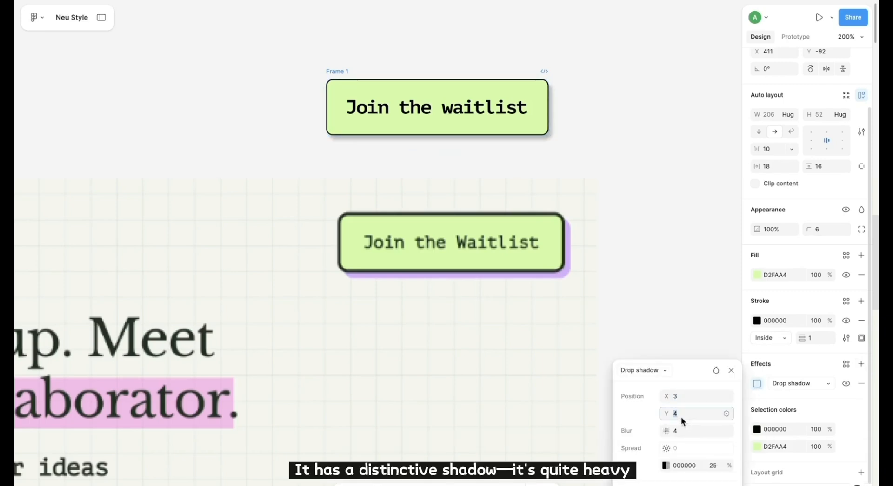
left_click(682, 431)
key("BackSpace")
type("0")
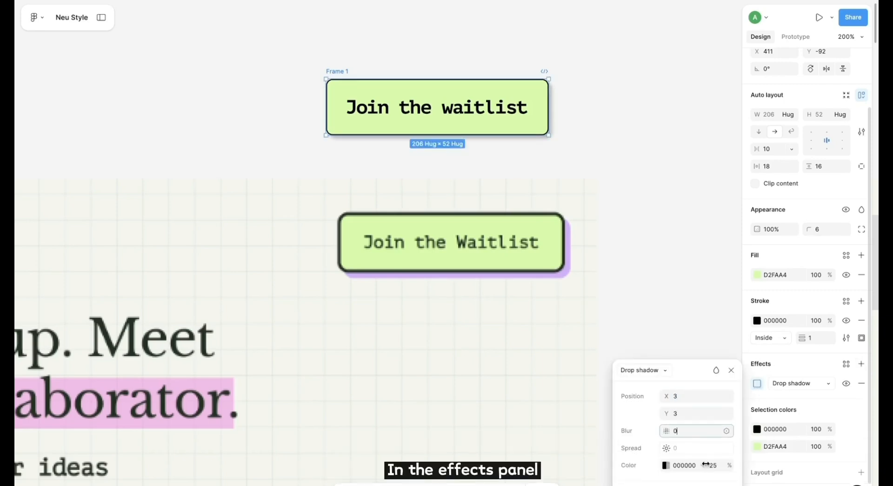
key("Return")
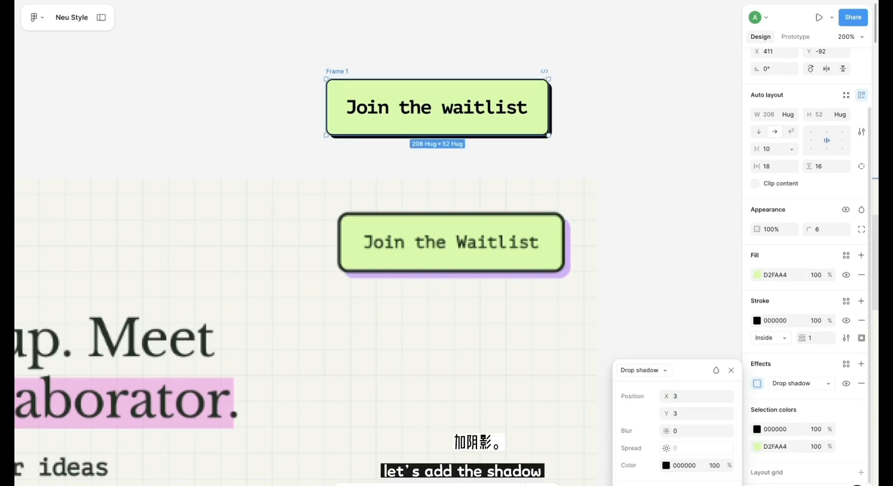
Colour the button's drop shadow lavender D8AEFF, using the colours already on the page
left_click(666, 466)
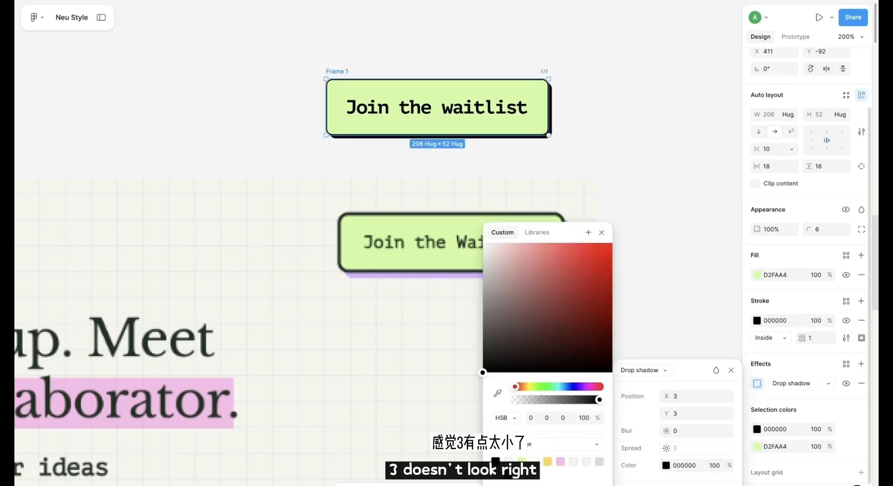
left_click(495, 475)
scroll(361, 365, "right", 5)
scroll(361, 364, "down", 2)
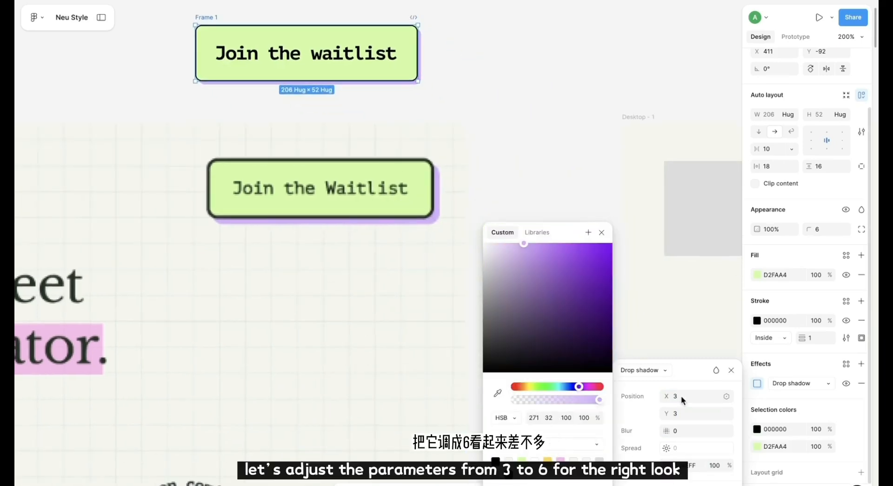
Set the drop shadow's X and Y offsets to 5
type("5")
left_click(681, 413)
type("5")
key("Return")
left_click(547, 134)
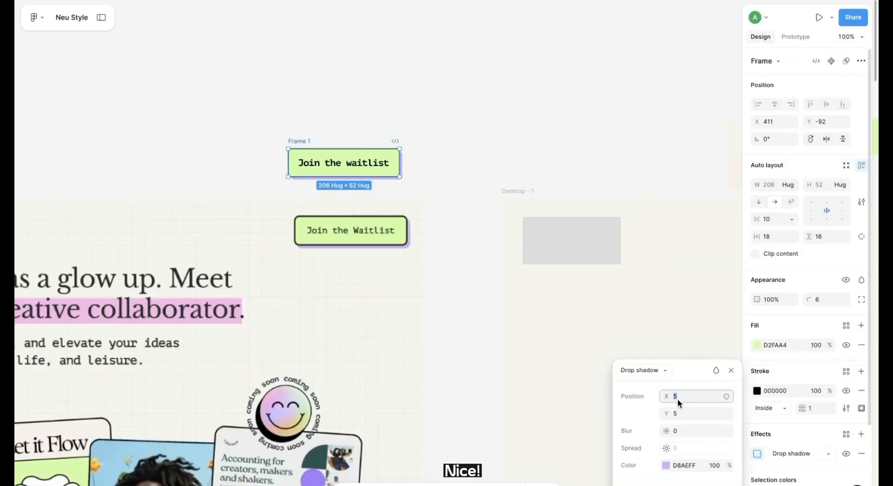
Place the waitlist button in the Desktop - 1 frame near its upper-right corner, at about X 1184, Y 26
left_click(516, 192)
scroll(516, 193, "down", 5)
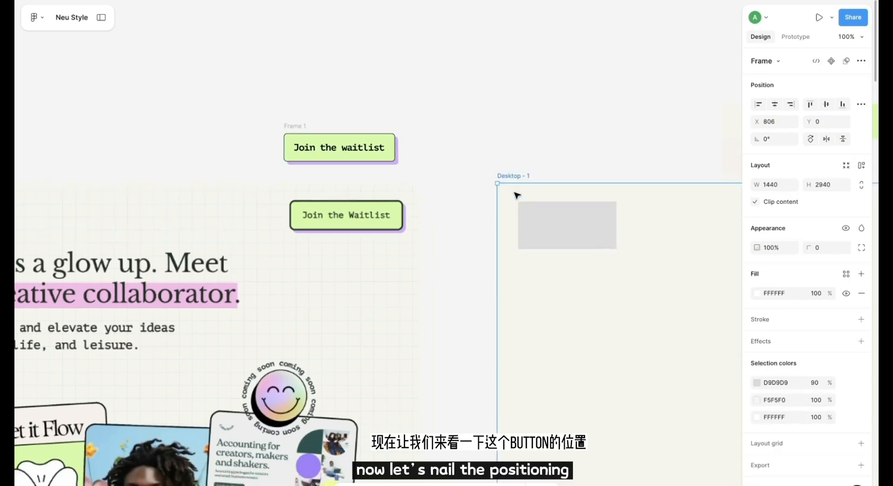
scroll(285, 160, "right", 3)
left_click_drag(285, 160, 599, 198)
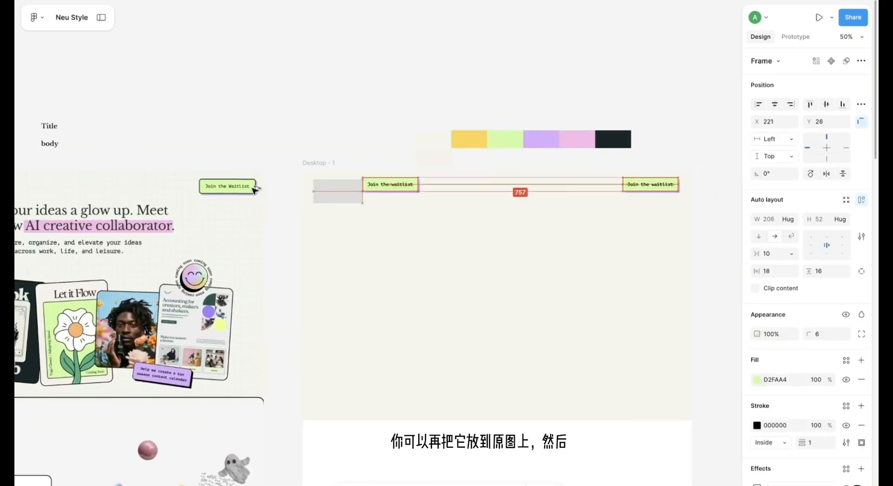
Overlay a copy of the waitlist button exactly on the reference button in the screenshot
left_click_drag(255, 189, 243, 189)
scroll(243, 190, "left", 3)
scroll(243, 193, "up", 5)
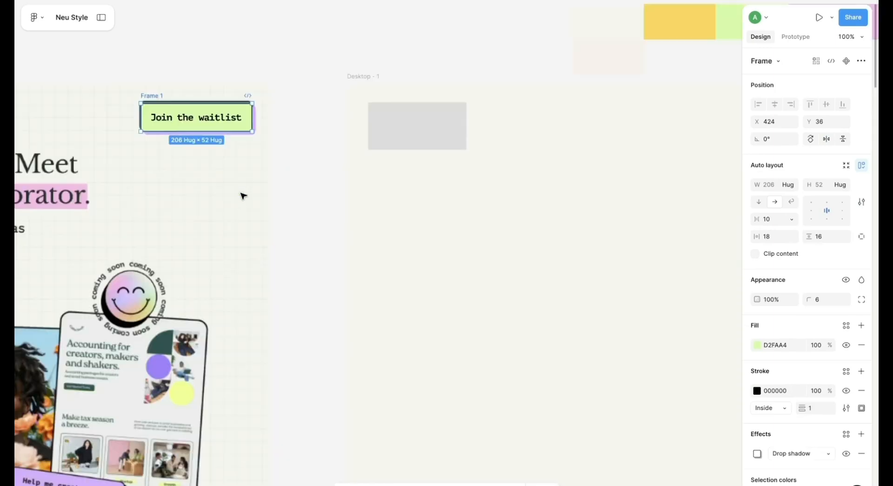
scroll(241, 196, "left", 3)
scroll(260, 200, "up", 2)
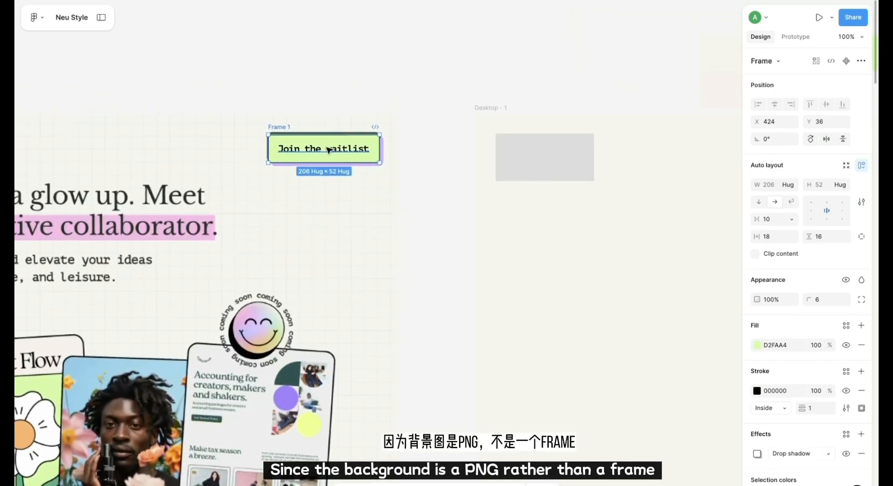
mouse_move(317, 160)
left_mouse_down()
mouse_move(340, 157)
mouse_move(317, 157)
left_mouse_up()
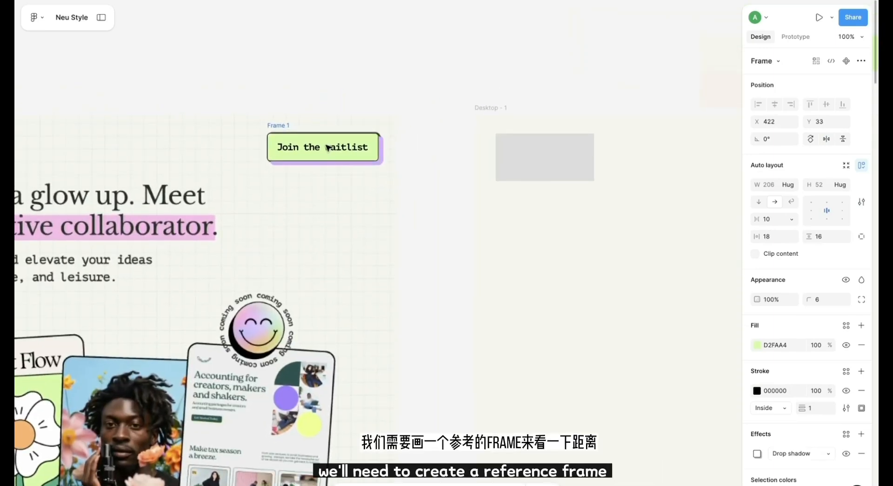
Draw a reference frame behind the button copy, flush with the screenshot's upper-right corner, and measure the button's distance to its edges
scroll(328, 148, "left", 3)
scroll(302, 147, "left", 2)
left_click(261, 145)
scroll(259, 144, "left", 5)
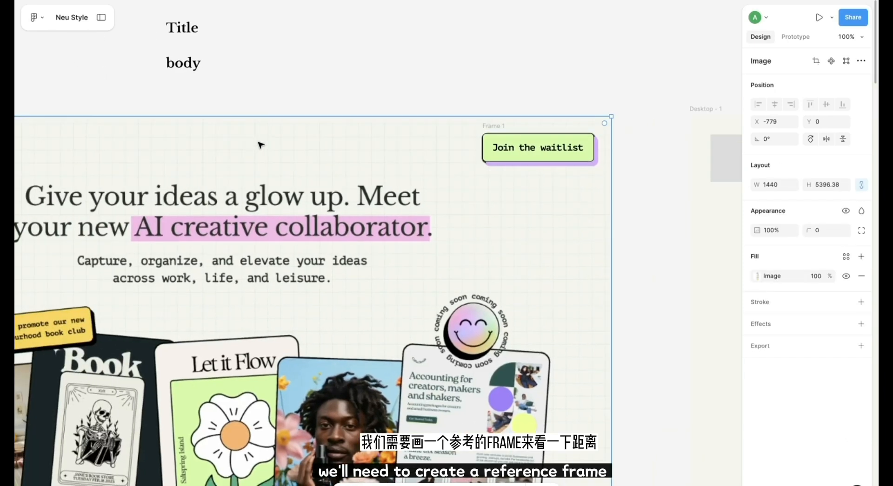
scroll(260, 144, "right", 4)
key("f")
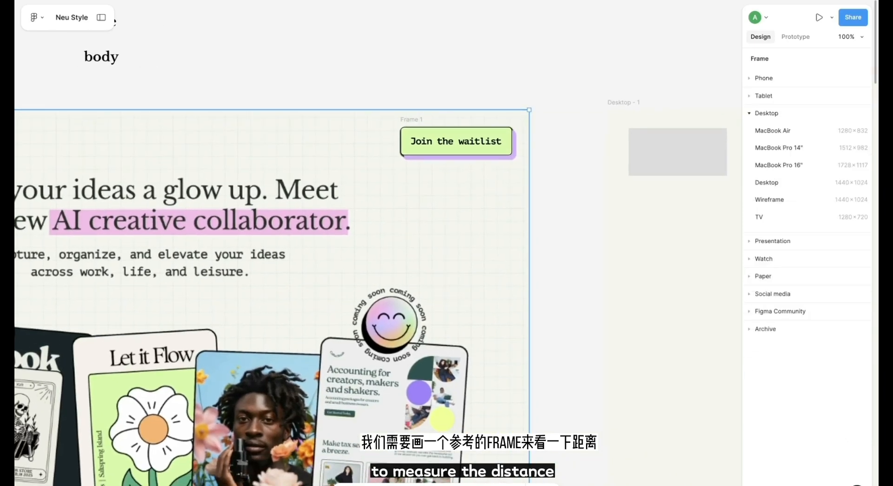
left_click_drag(321, 110, 529, 256)
left_click(545, 253)
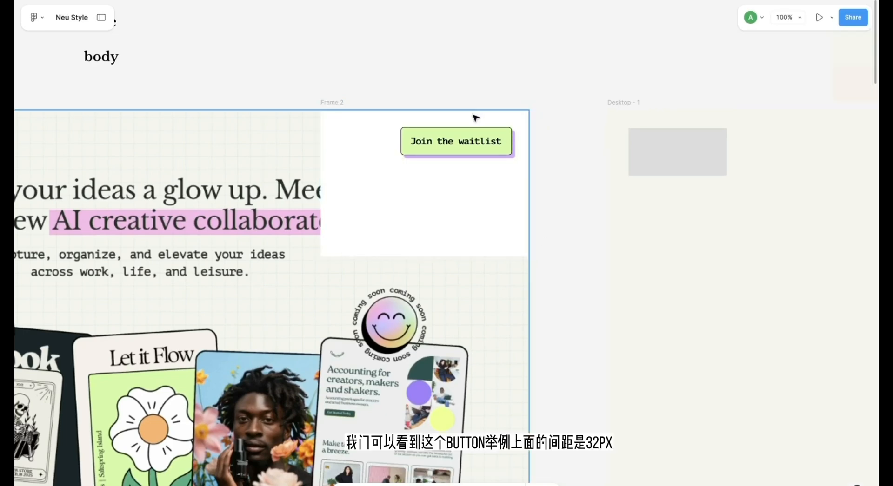
left_click(441, 131)
key("alt")
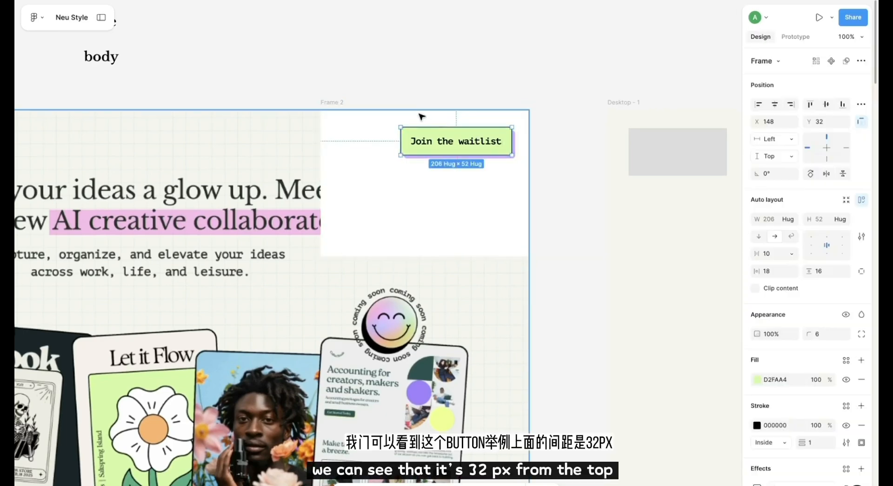
Nudge the button in the Desktop - 1 frame downward while checking its distances to the frame's edges
left_click(355, 190)
scroll(355, 189, "up", 1)
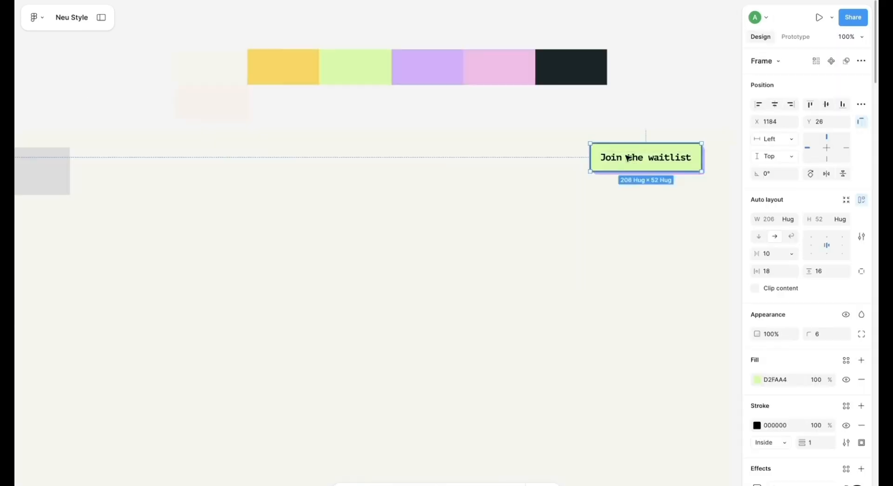
key("alt")
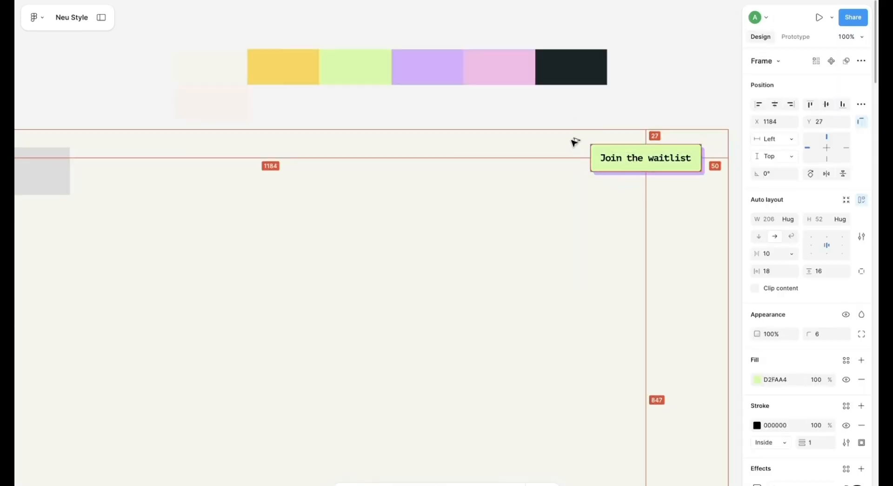
left_click(520, 250)
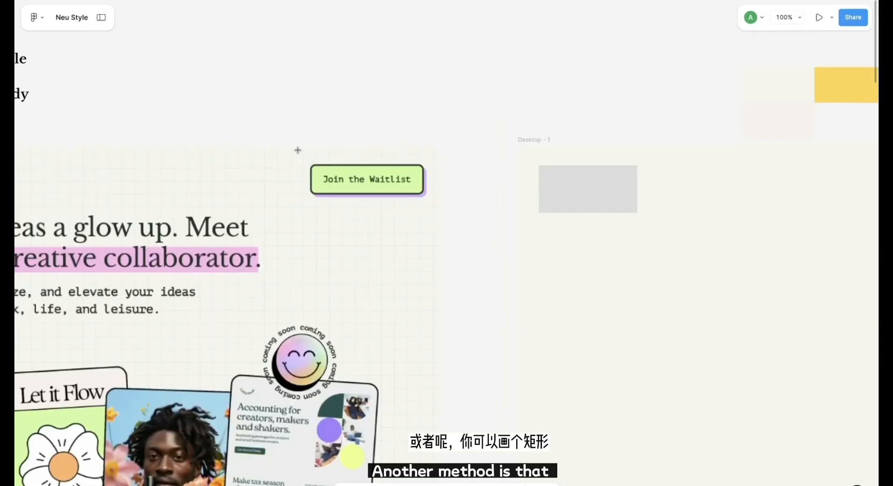
Span the gap above the reference button with a 120 × 32 rectangle and the gap beside it with a rotated 120 × 23 copy
left_click_drag(360, 163, 359, 163)
scroll(340, 160, "up", 3)
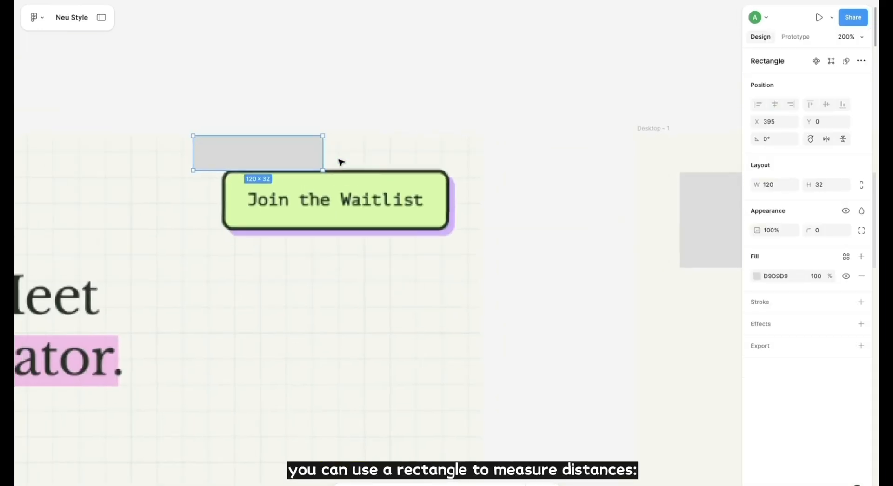
left_click_drag(281, 146, 285, 346)
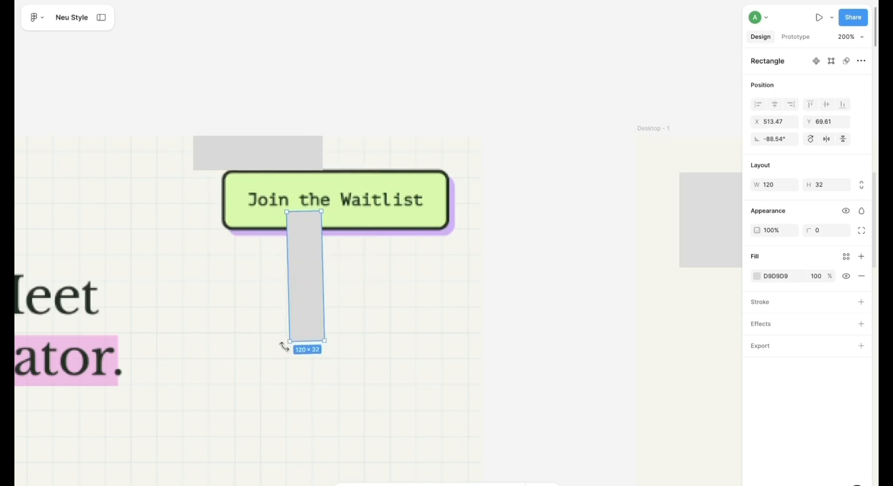
left_click_drag(311, 283, 477, 224)
left_click(479, 140)
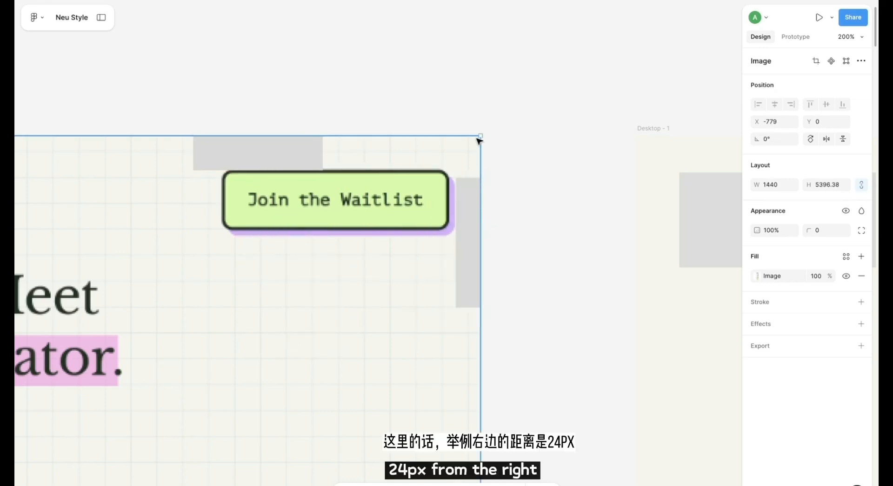
left_click(469, 222)
left_click(487, 347)
scroll(486, 347, "right", 8)
scroll(486, 347, "left", 5)
left_click(287, 211)
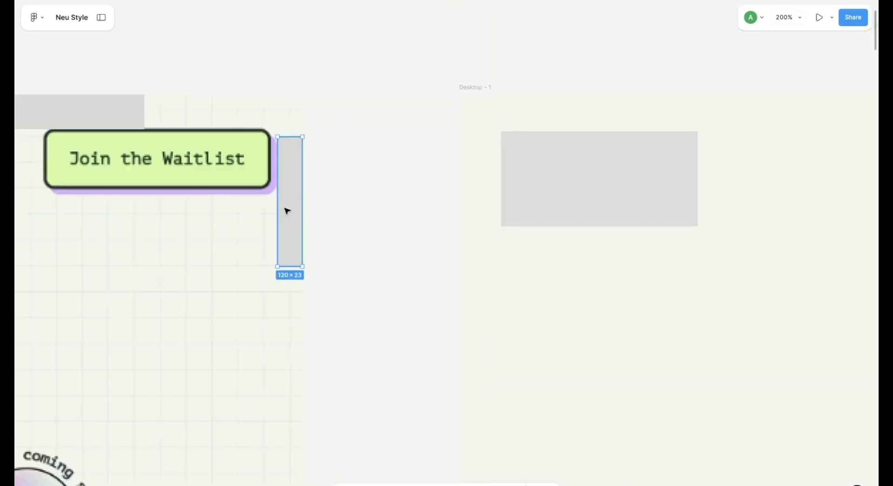
left_click(348, 286)
key("ctrl+minus")
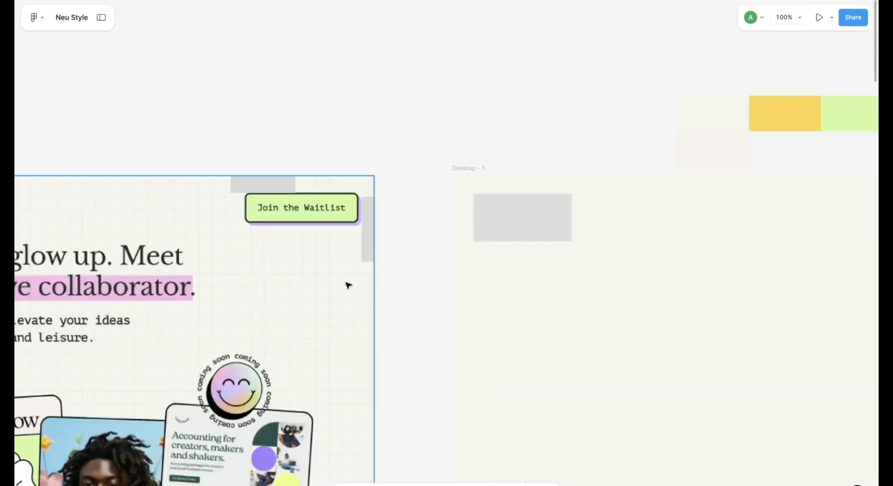
Nudge the button in the Desktop - 1 frame to the right to match the reference button's right margin
scroll(348, 286, "right", 12)
left_click(551, 219)
key("alt")
key("Right")
key("Right")
key("Right")
key("Right")
key("Right")
key("Right")
key("Right")
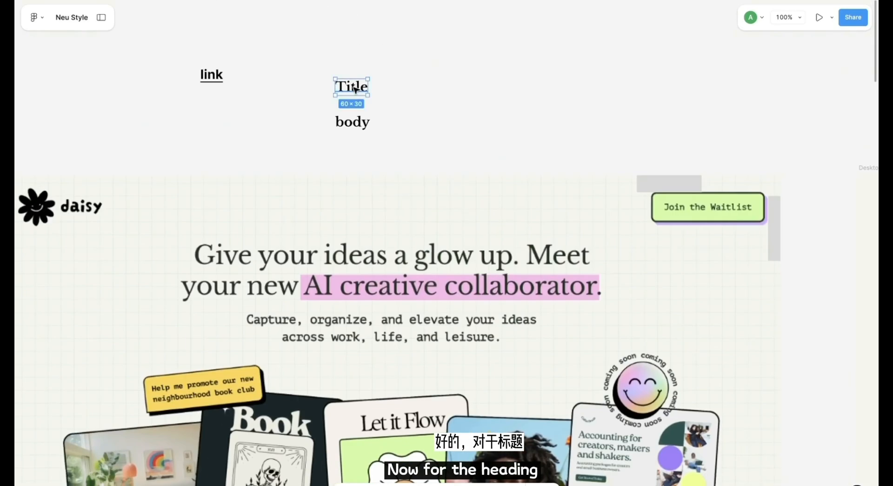
Copy the Title text above the reference heading and change it to "Give your ideas a glow up. Meet your new AI creative collaborator."
left_click_drag(351, 88, 200, 233)
key("Return")
type("Give your ideas a glow up. Meet your new AI creative colla")
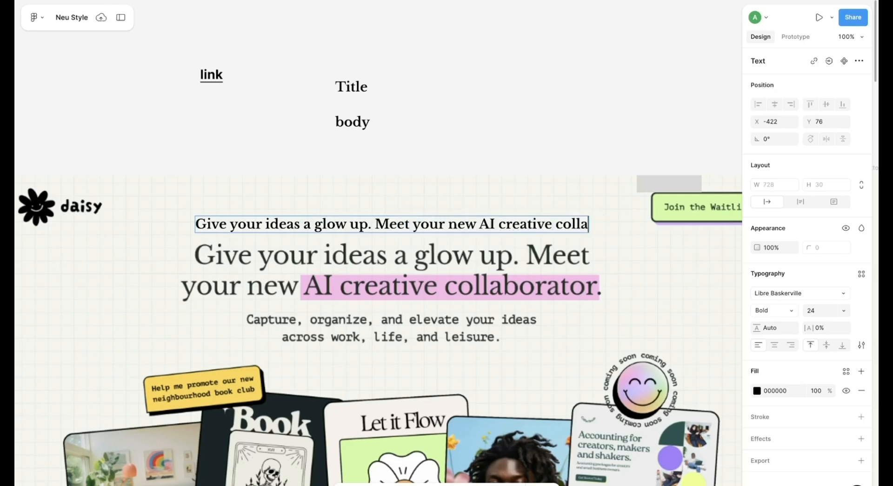
type(".")
key("Escape")
Resize the heading's text box to 737 wide so it wraps and position it just above the reference heading
scroll(415, 149, "down", 2)
left_click_drag(628, 143, 396, 150)
left_click_drag(353, 154, 358, 186)
left_click_drag(400, 185, 582, 181)
left_click_drag(530, 182, 526, 141)
Increase the heading's font size to 45 and overlay the text on the reference heading
left_click(814, 311)
key("Up")
key("Up")
key("Up")
key("Up")
key("Up")
key("Up")
key("Up")
key("Up")
key("Up")
key("Up")
key("Up")
key("Up")
key("Up")
key("Up")
key("Up")
key("Up")
key("Up")
key("Up")
key("Up")
key("Up")
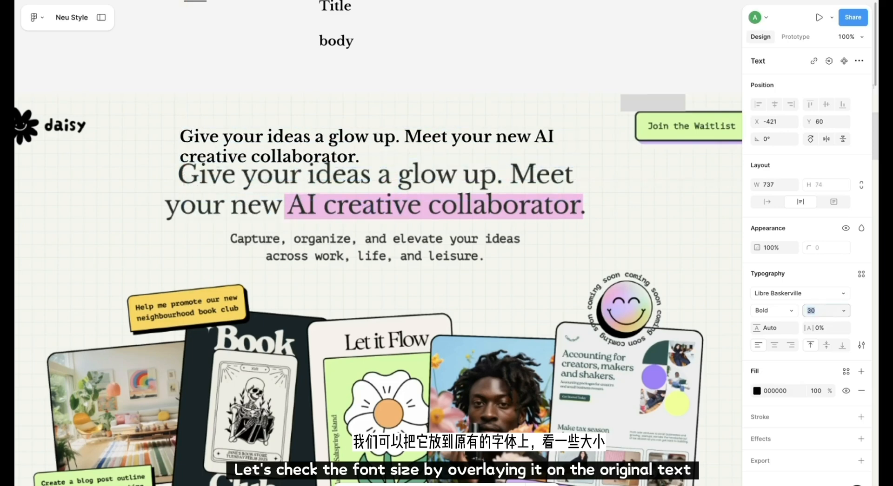
left_click_drag(464, 183, 461, 216)
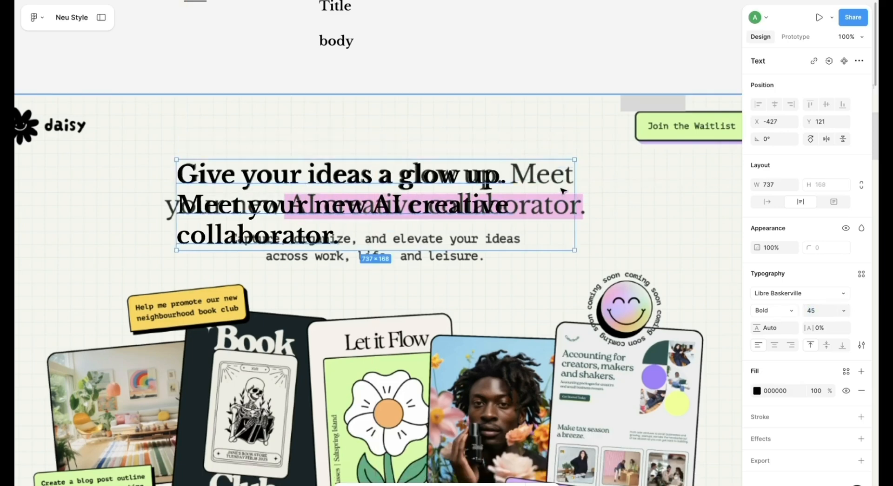
Try font size 46 for the heading and widen its text box until the heading fits on two lines
left_click_drag(574, 188, 610, 189)
left_click(818, 312)
key("Up")
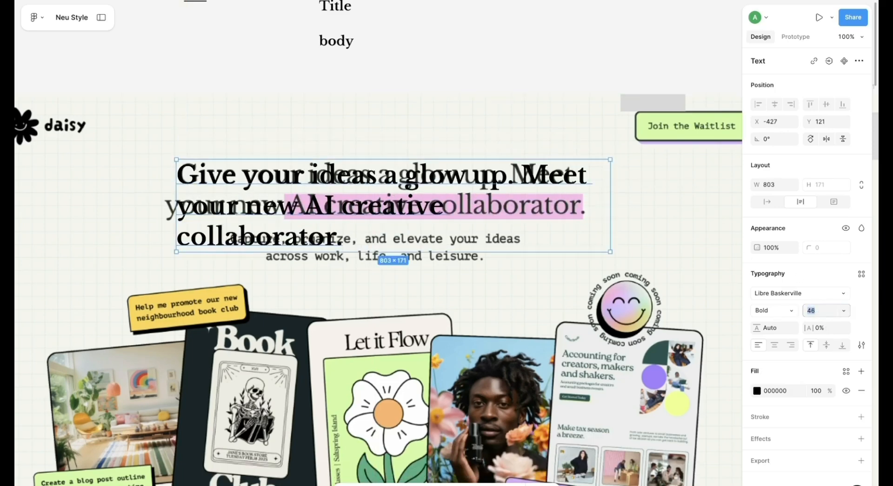
left_click_drag(434, 201, 434, 201)
left_click_drag(612, 219, 640, 228)
left_click(640, 242)
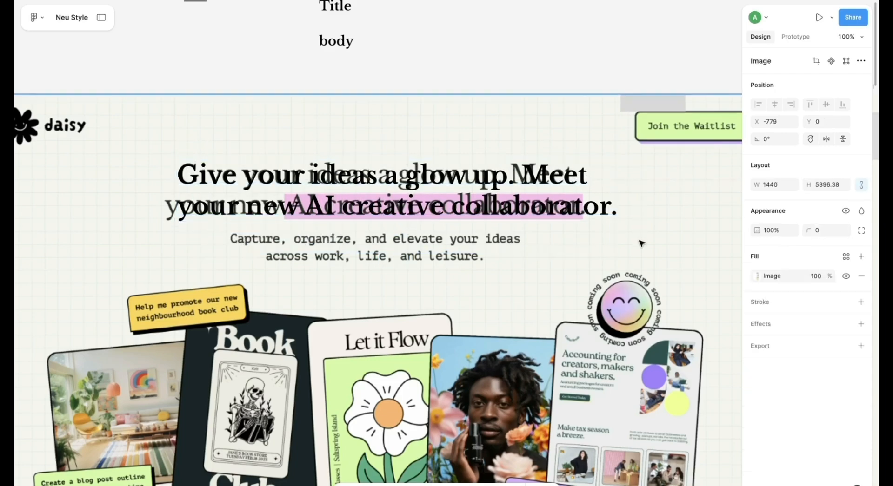
Set the heading to Regular weight at size 45, centre its text and align it with the reference heading
left_click_drag(493, 195, 481, 195)
left_click(812, 312)
key("Down")
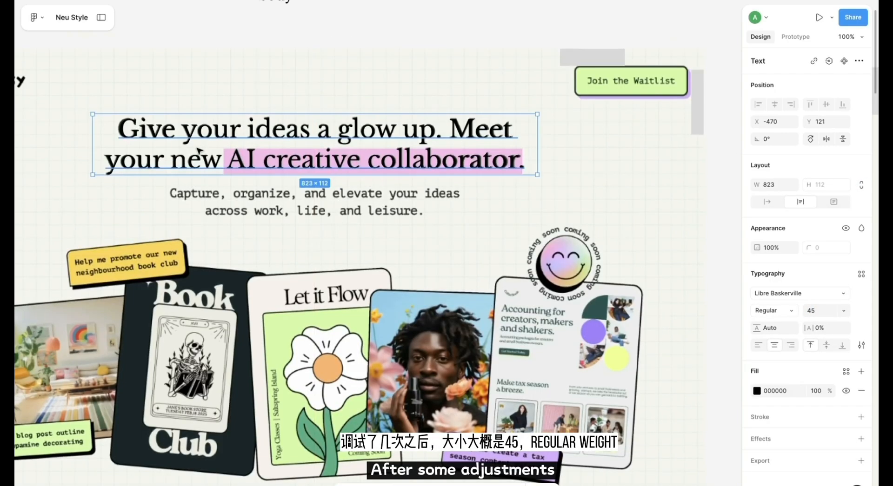
scroll(199, 151, "right", 1)
scroll(199, 151, "down", 1)
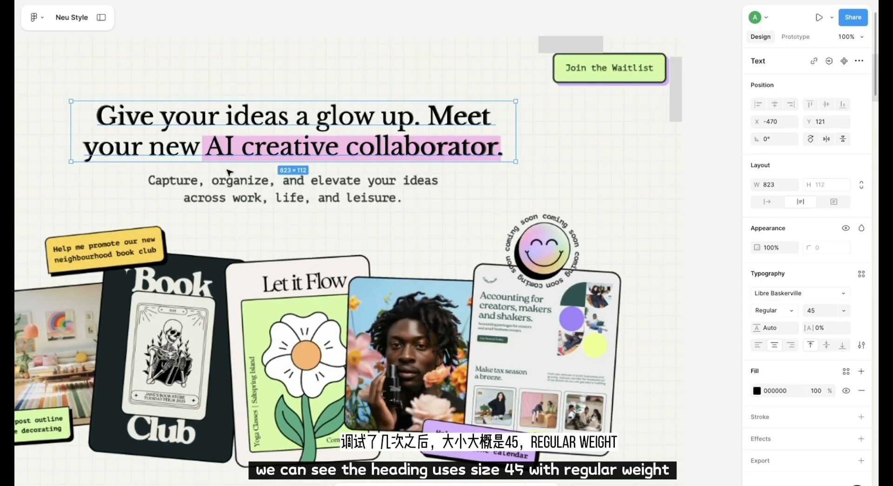
Put a copy of the heading in the Desktop - 1 frame and delete the one overlaying the screenshot
key("ctrl+minus")
scroll(227, 172, "right", 3)
scroll(227, 172, "down", 1)
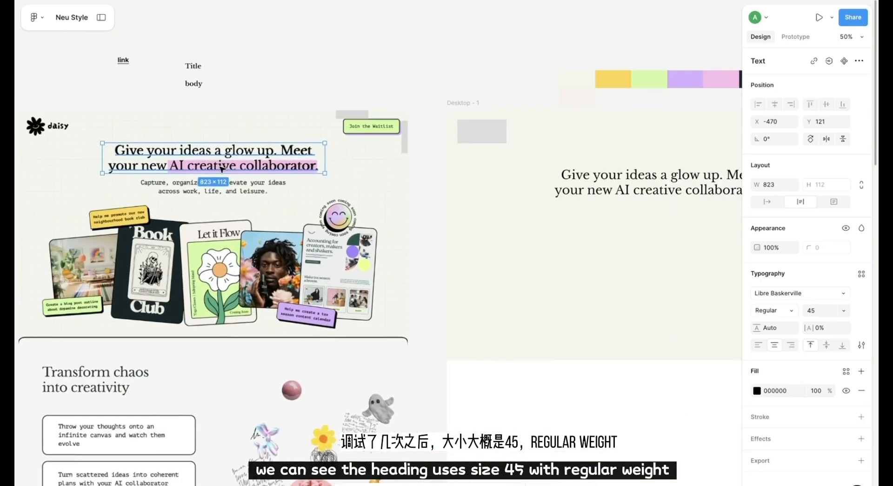
key("Delete")
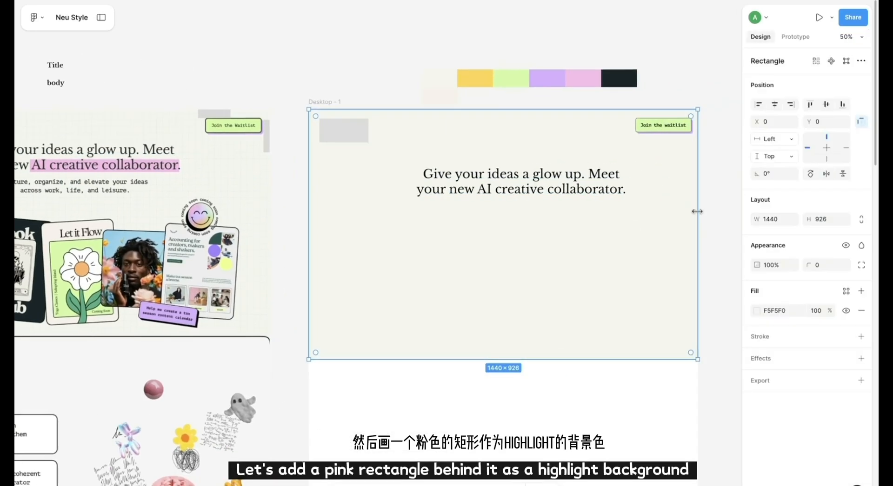
Draw a rectangle about 558 × 45 over the words "AI creative collaborator." in the Desktop - 1 heading
key("ctrl+plus")
left_click_drag(394, 211, 689, 231)
right_click(587, 201)
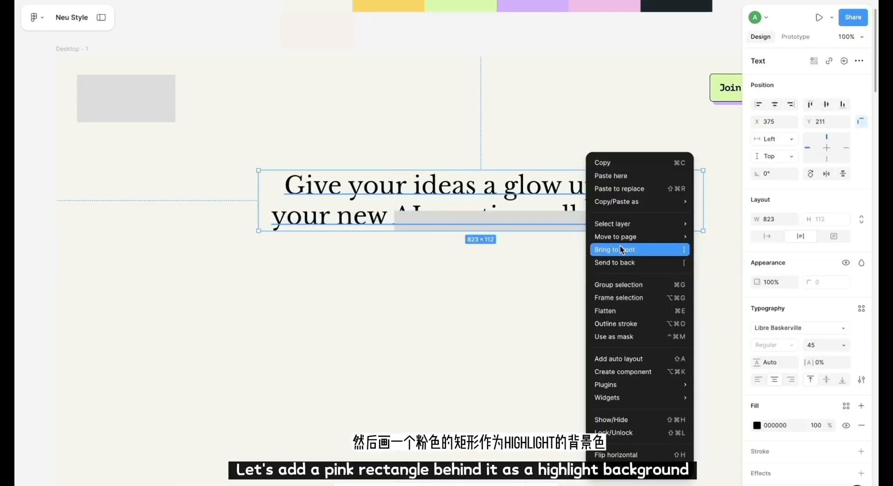
left_click(621, 248)
left_click(686, 235)
left_click(685, 230)
left_click(693, 232)
left_click(693, 227)
key("ctrl+z")
left_click(685, 225)
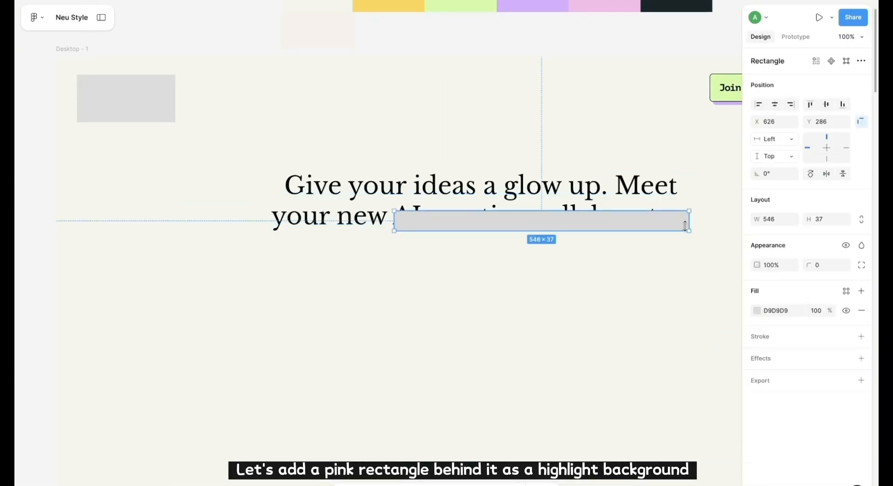
left_click_drag(690, 225, 679, 207)
Fill the highlight rectangle with the page's pink FCBBEC and bring the heading text in front of it
left_click(757, 312)
left_click(715, 461)
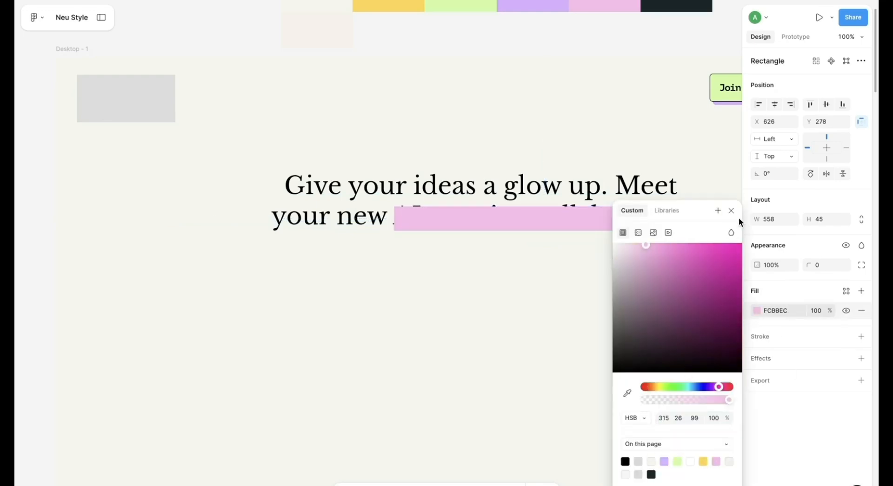
left_click(732, 210)
right_click(613, 192)
left_click(636, 249)
left_click(617, 318)
Duplicate the body sample text under the reference subtitle and change it to "Capture, organize, and elevate your ideas across work, life, and leisure."
scroll(616, 318, "down", 8)
scroll(616, 319, "left", 8)
scroll(616, 318, "up", 8)
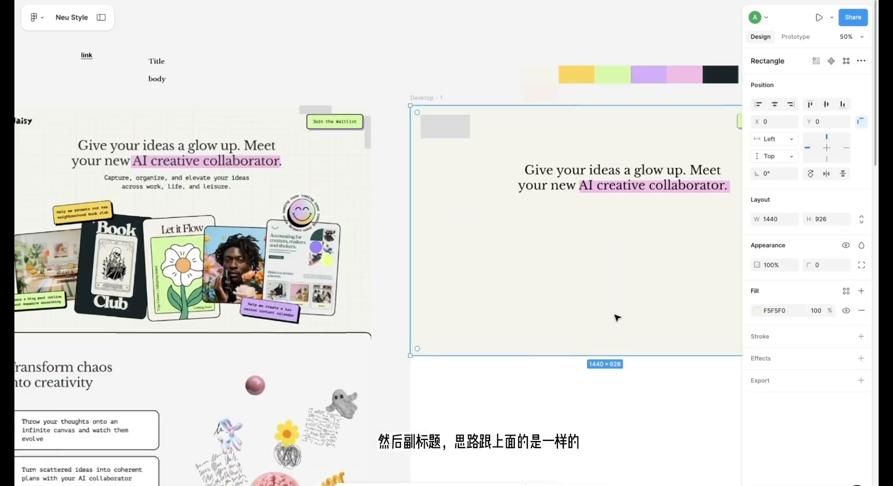
left_click_drag(394, 91, 309, 318)
key("Return")
type("Capture, org")
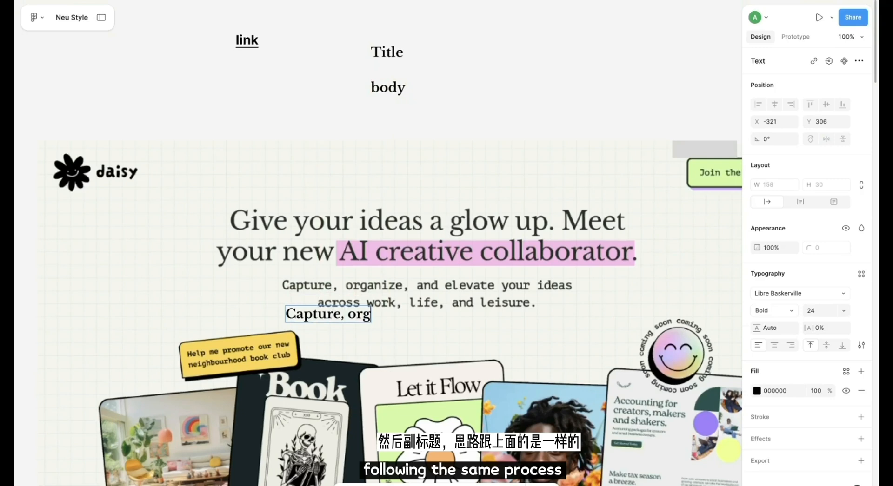
type("anize, and elevate o")
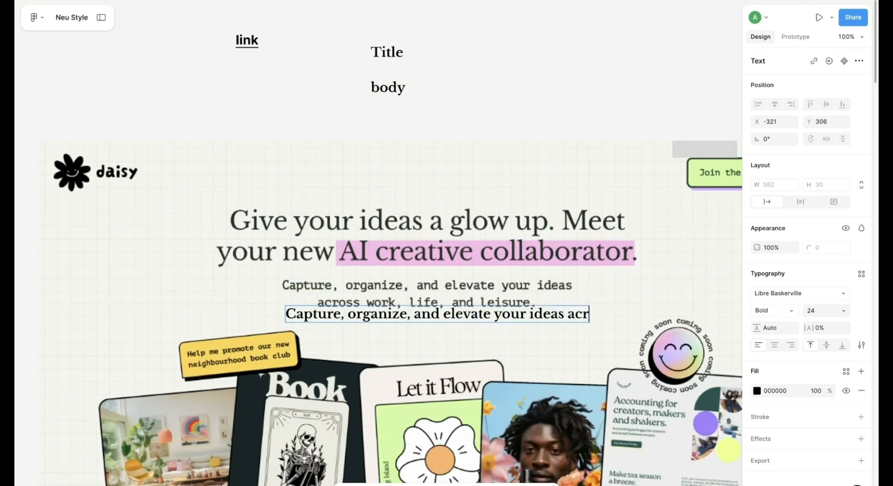
key("Escape")
scroll(307, 337, "right", 3)
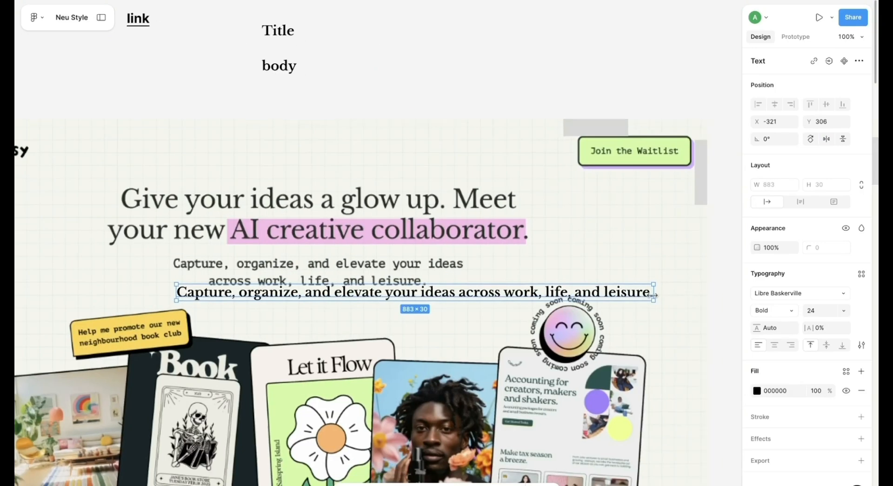
Narrow the subtitle's text box to about 482 wide, centre its text and set the font size to 20
left_click_drag(657, 296, 503, 298)
left_click(778, 346)
left_click_drag(277, 302, 257, 299)
left_click(811, 310)
type("20")
key("super+plus")
left_click_drag(735, 292, 605, 292)
Set the subtitle's line height to 150% and its font to PT Mono
left_click(773, 329)
type("150")
left_click(827, 294)
type("PT Mono")
key("Return")
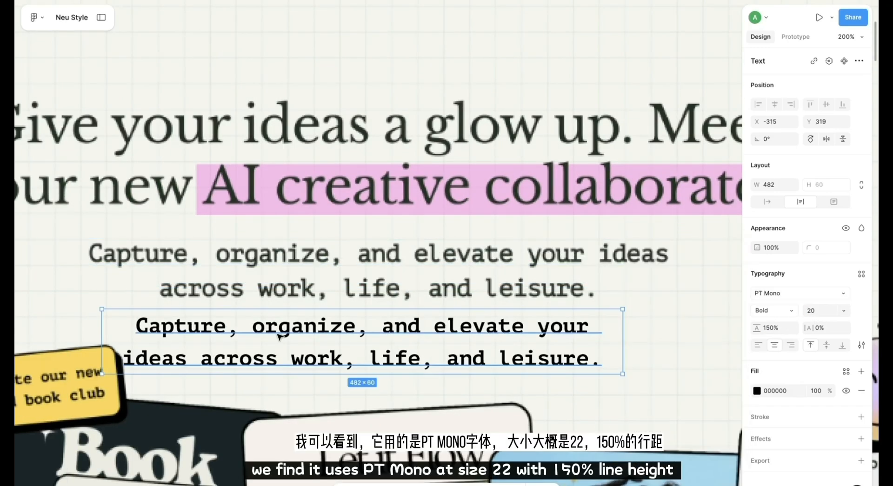
Widen the subtitle's text box to about 579, set its font size to 22 and align it over the reference subtitle
left_click_drag(274, 326, 234, 264)
left_click_drag(576, 277, 681, 268)
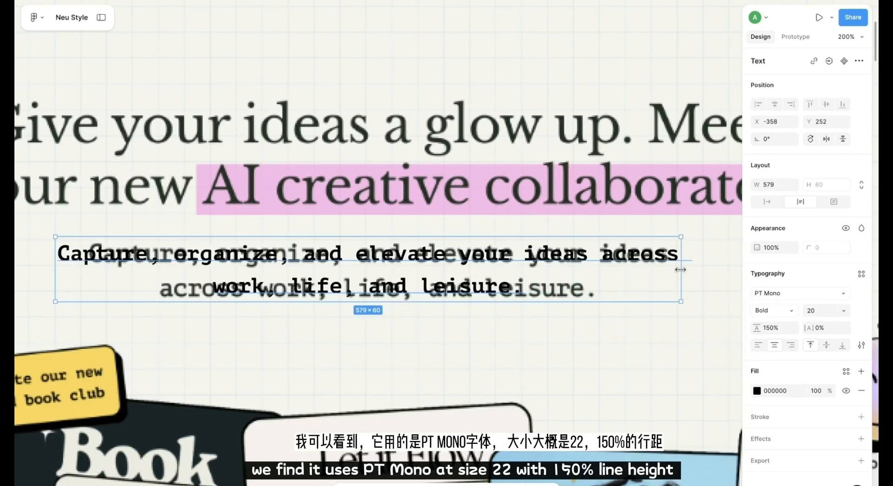
left_click_drag(539, 281, 570, 300)
left_click(818, 314)
type("22")
key("Return")
left_click_drag(400, 288, 380, 267)
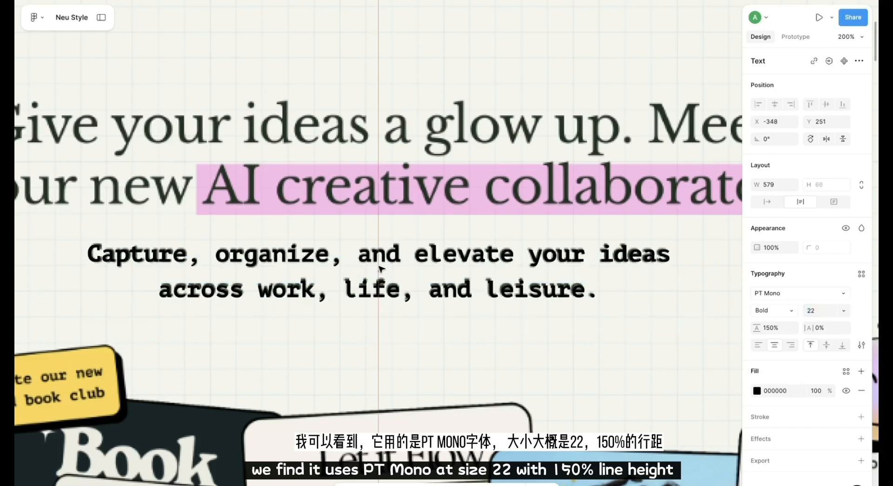
Move the subtitle into the Desktop - 1 frame and position it just beneath the highlighted heading, at about X 485, Y 355
scroll(381, 266, "down", 5)
scroll(380, 266, "right", 3)
left_click_drag(222, 256, 677, 317)
scroll(677, 318, "right", 3)
left_click_drag(556, 299, 543, 267)
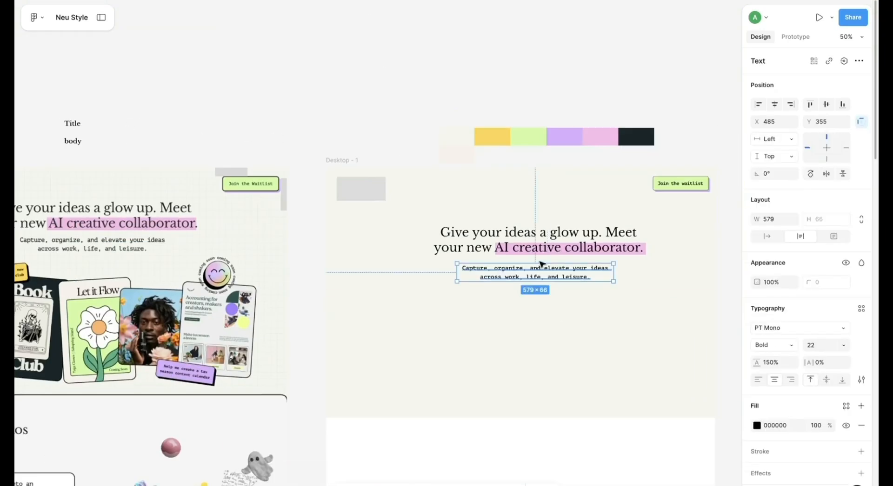
Centre the heading, its pink highlight and the subtitle horizontally in the Desktop - 1 frame
left_click(528, 359)
scroll(529, 359, "left", 1)
scroll(528, 359, "down", 1)
scroll(529, 358, "right", 1)
left_click(617, 225)
left_click(584, 268, "shift")
key("shift+a")
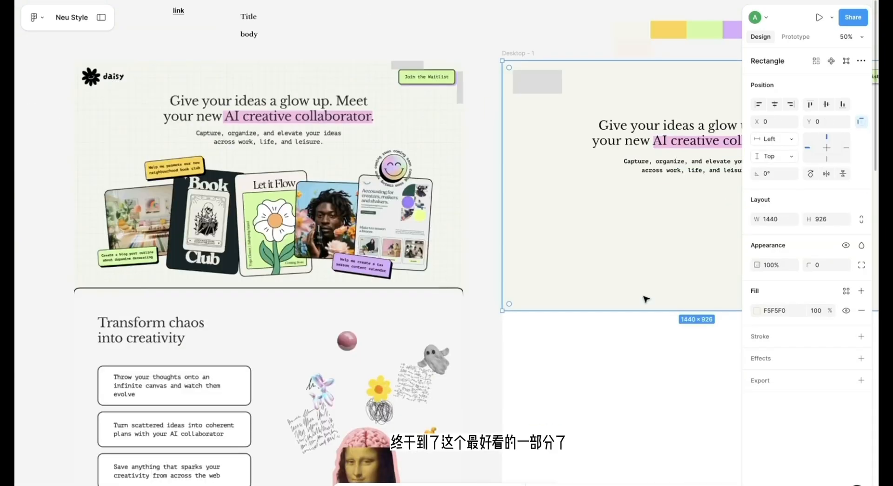
Draw a rectangle about 405 × 246.5 over the reference's interior photo, with 60% fill opacity, about 5.04° rotation and corner radius 18
scroll(646, 300, "left", 3)
key("ctrl+equal")
scroll(465, 412, "left", 2)
scroll(465, 412, "down", 1)
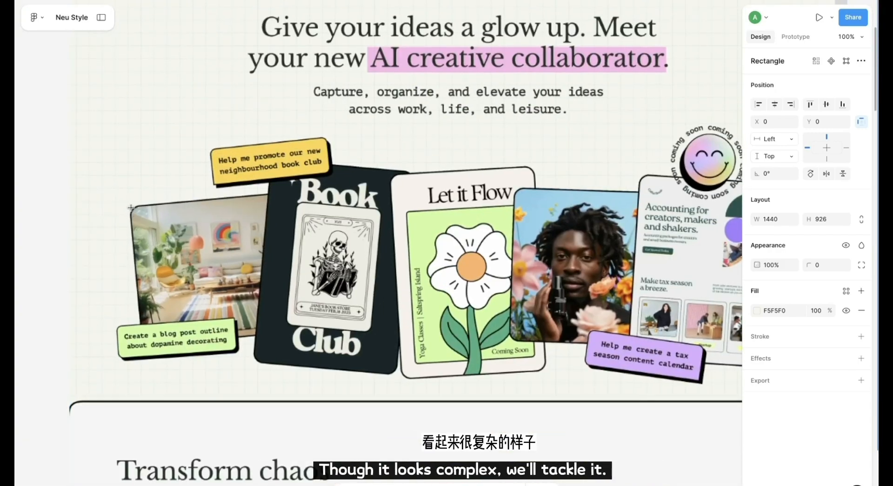
left_click_drag(130, 207, 357, 328)
type("60")
key("Return")
left_click_drag(270, 301, 275, 298)
left_click_drag(247, 203, 247, 197)
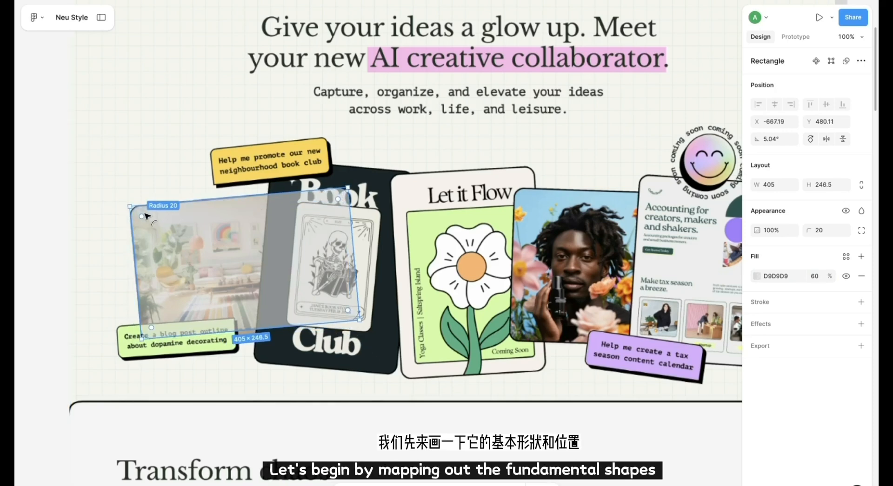
left_click_drag(144, 214, 143, 213)
Copy the rectangle onto the Book Club card and fit it to about 376.92 × 265.89 with a rotation of about 85.1°
left_click_drag(229, 231, 342, 231)
left_click(209, 261)
left_click(409, 274)
left_click_drag(478, 324, 392, 200)
left_click_drag(420, 159, 424, 165)
left_click_drag(383, 205, 410, 189)
left_click_drag(366, 154, 366, 168)
Place rectangle copies over the Let it Flow card and the portrait photo, fitting the portrait's copy to about 283.88 × 265.89 at 88.61°
scroll(372, 316, "up", 5)
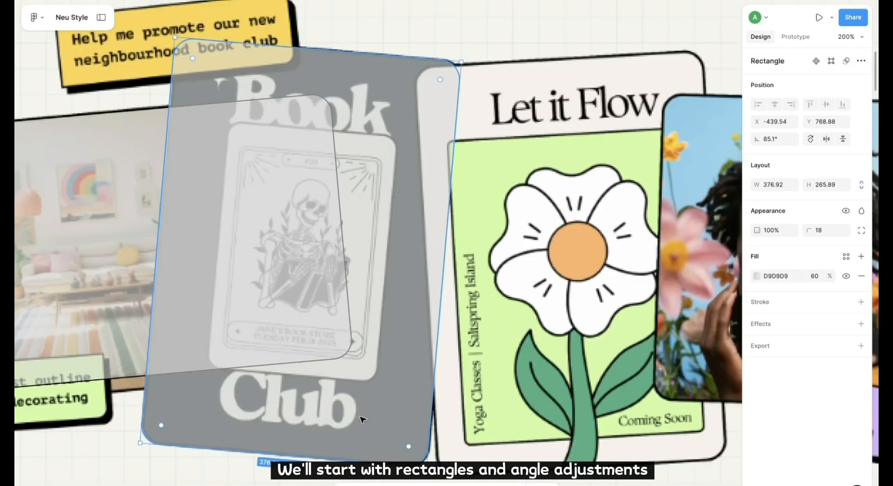
left_click_drag(363, 420, 600, 417)
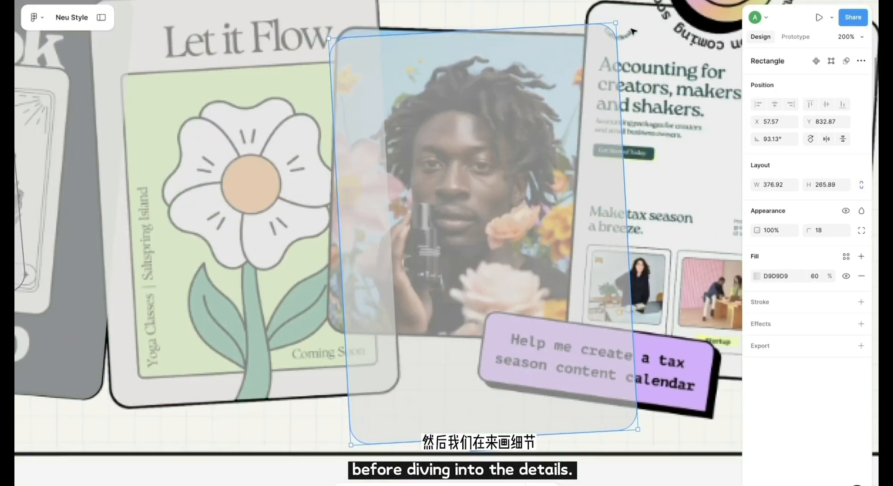
scroll(375, 144, "down", 3)
left_click_drag(393, 268, 392, 259)
scroll(392, 260, "up", 3)
scroll(392, 259, "right", 3)
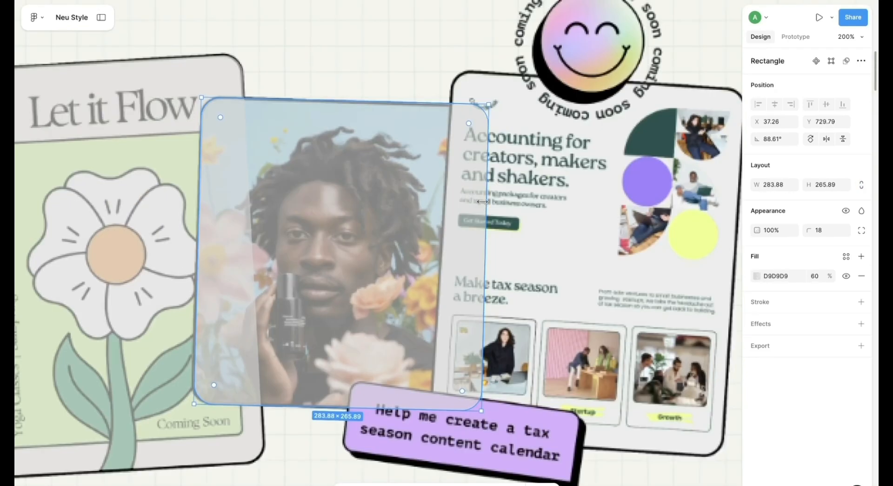
Add a black inside stroke of 1 to the portrait's rectangle and fit a copy over the Accounting card, rotated about 87.05°
left_click(861, 303)
left_click_drag(258, 221, 508, 197)
left_click_drag(705, 76, 714, 75)
left_click_drag(651, 134, 651, 136)
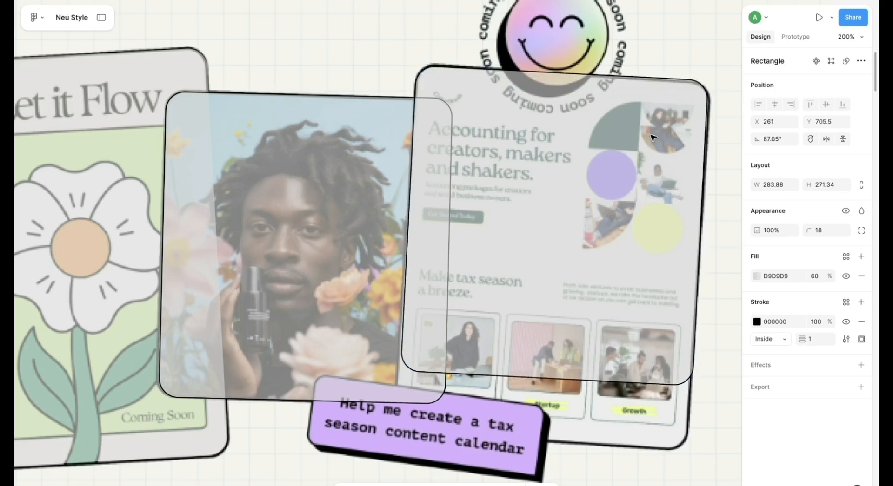
scroll(651, 136, "down", 1)
scroll(651, 136, "right", 1)
left_click_drag(488, 349, 486, 411)
left_click_drag(681, 305, 682, 305)
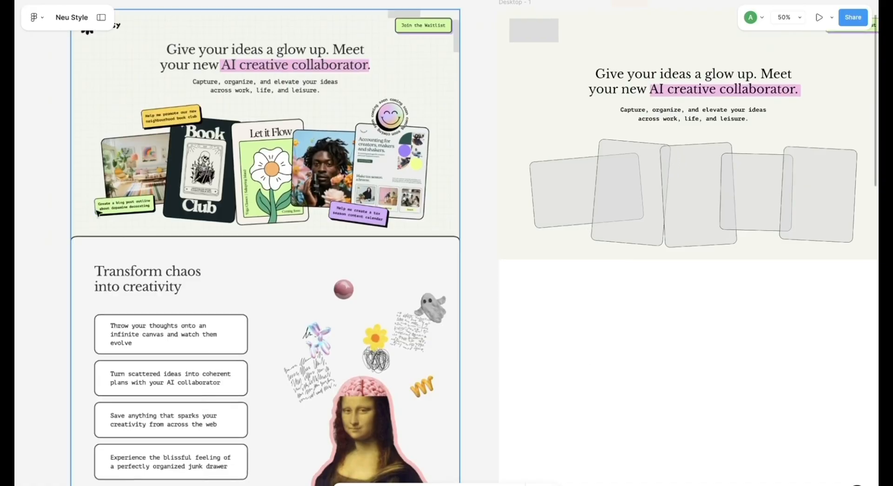
Examine the colours and style of the hero's photos and illustrated cards in the reference screenshot
scroll(117, 194, "left", 1)
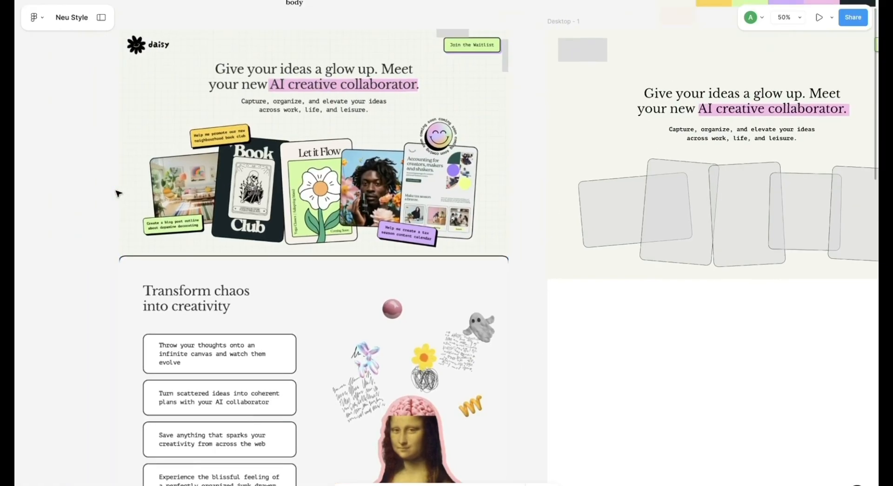
scroll(118, 193, "up", 5)
scroll(118, 194, "up", 3)
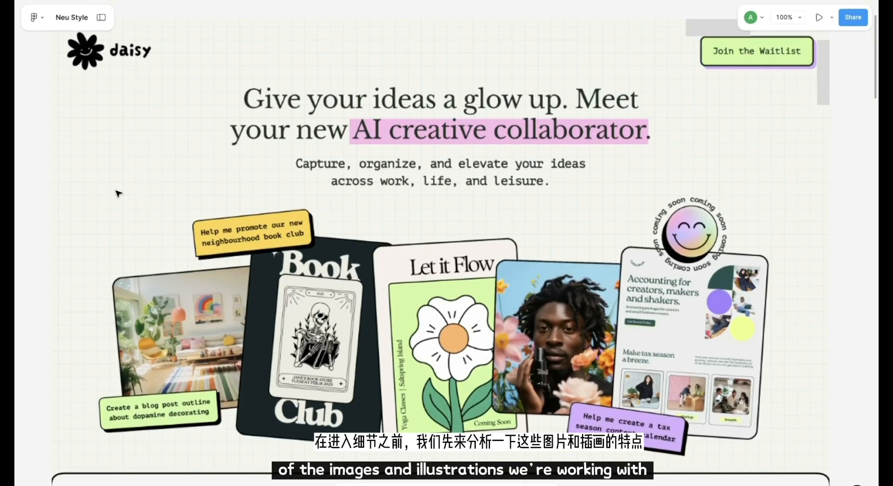
scroll(118, 194, "down", 2)
scroll(118, 193, "right", 1)
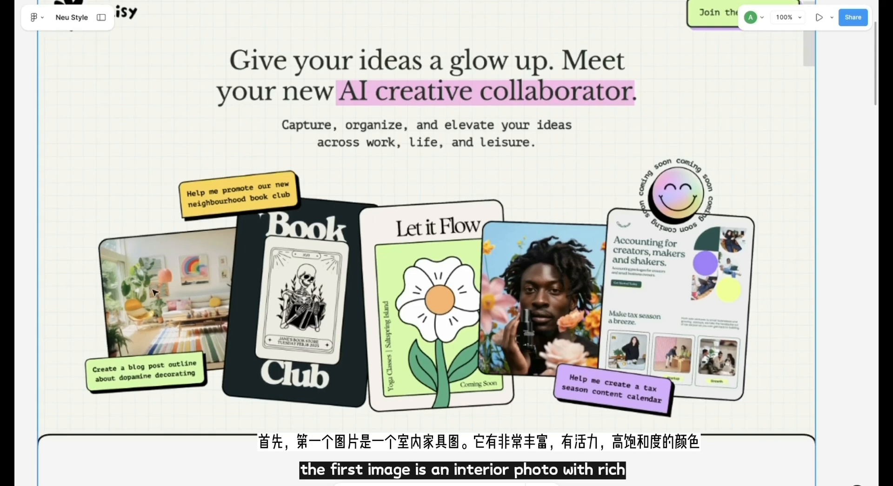
scroll(154, 292, "down", 1)
scroll(153, 292, "right", 1)
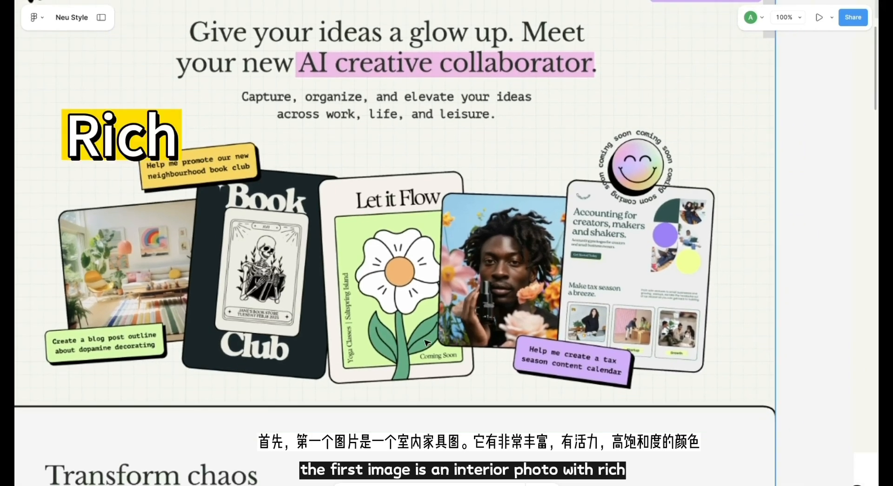
left_click(562, 420)
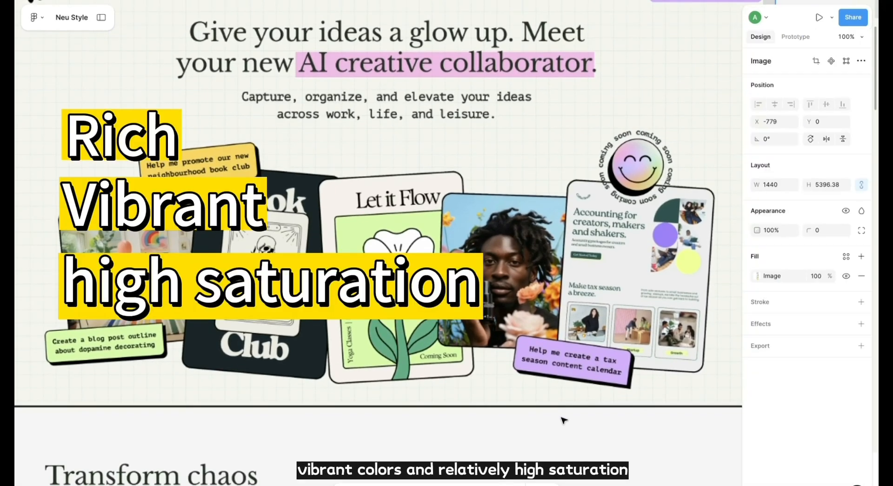
scroll(564, 421, "up", 2)
scroll(564, 421, "left", 1)
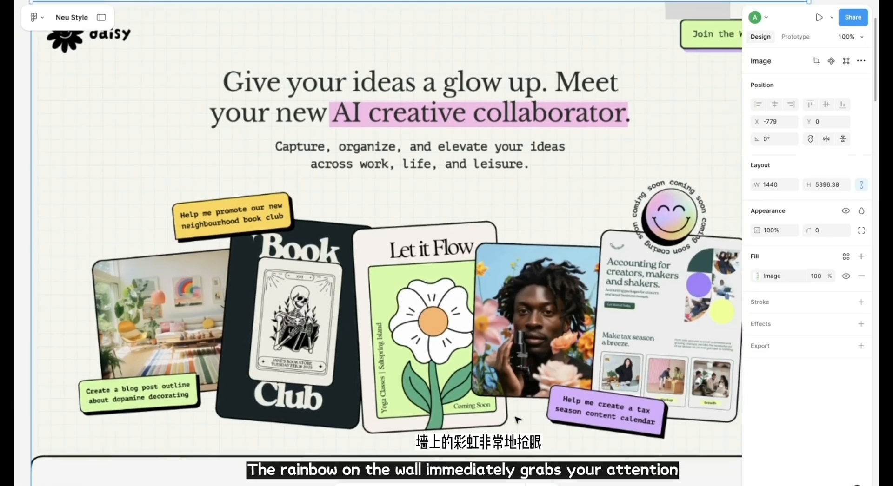
scroll(126, 308, "up", 2)
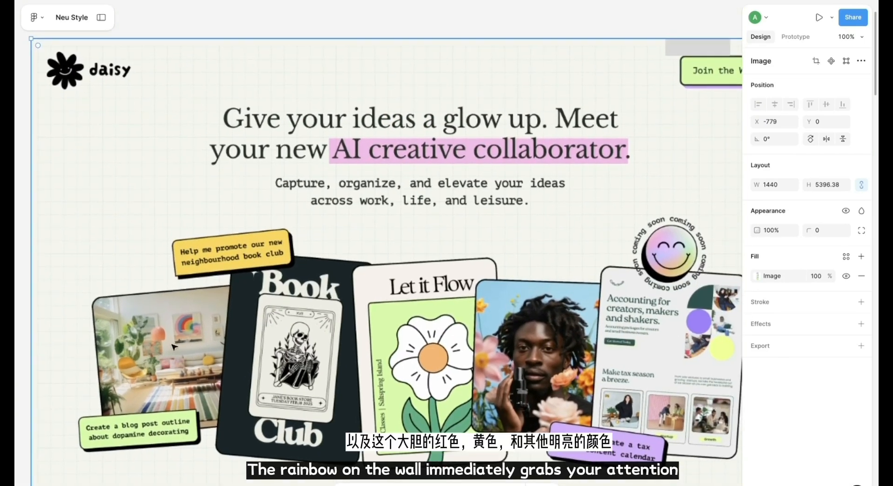
scroll(204, 353, "down", 1)
scroll(205, 353, "left", 1)
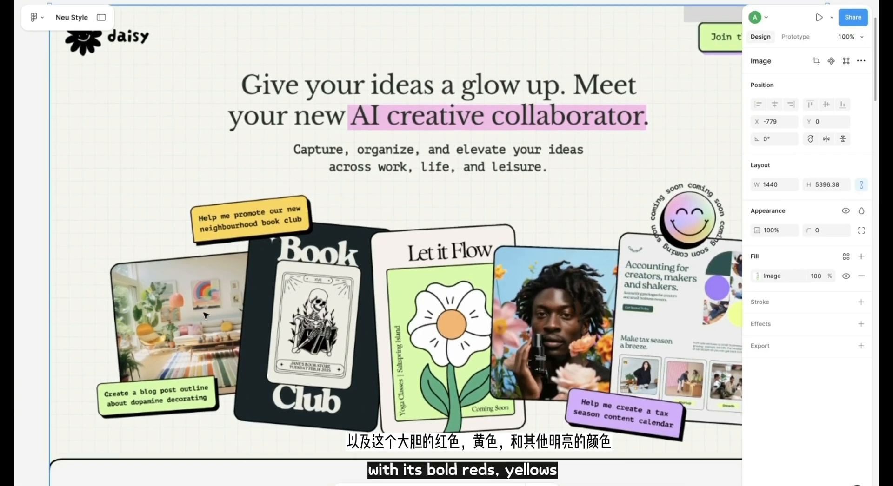
scroll(205, 317, "up", 1)
scroll(205, 317, "right", 1)
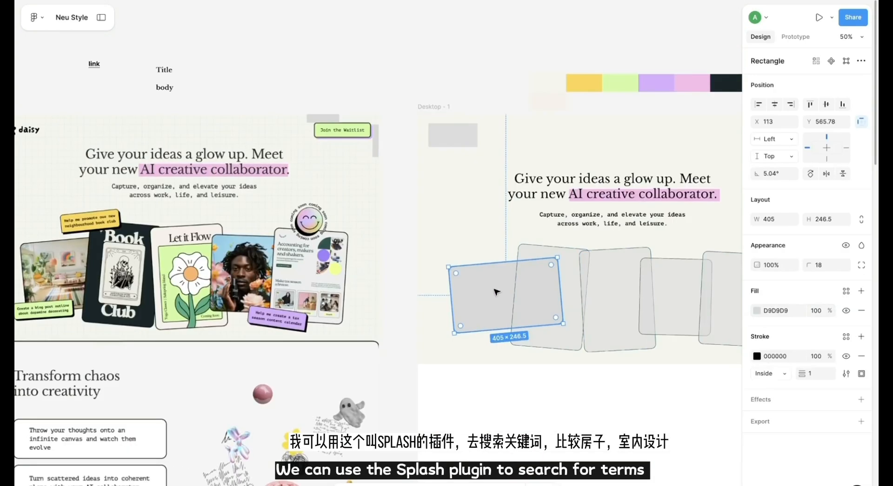
Open the Unsplash plugin for the tilted landscape rectangle in Desktop - 1 and search its photos for "home"
right_click(478, 293)
mouse_move(561, 383)
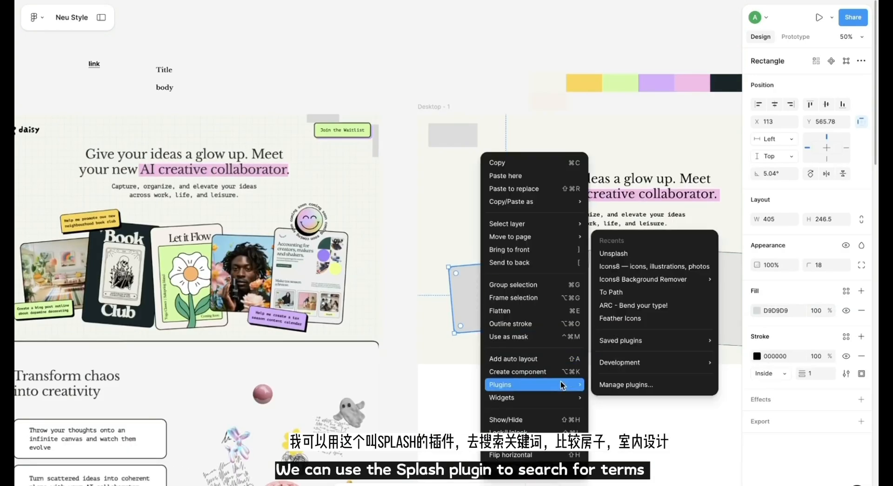
left_click(626, 256)
scroll(627, 307, "right", 4)
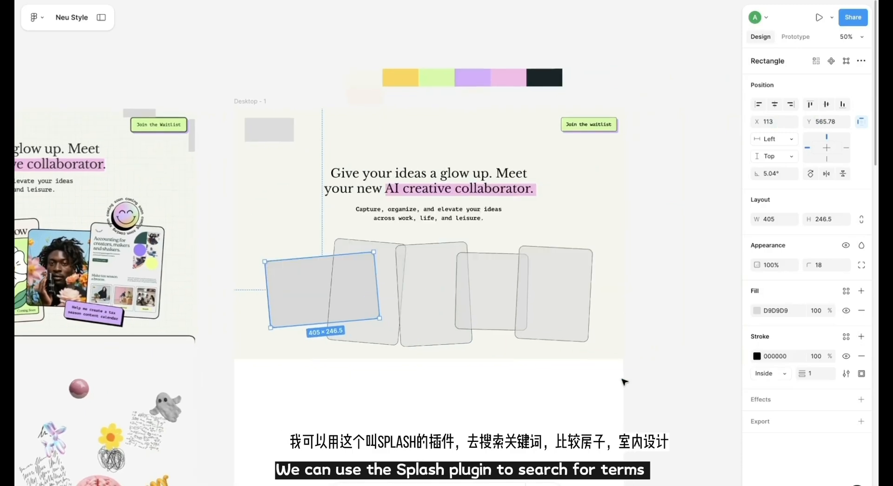
left_click(653, 89)
type("home")
key("Return")
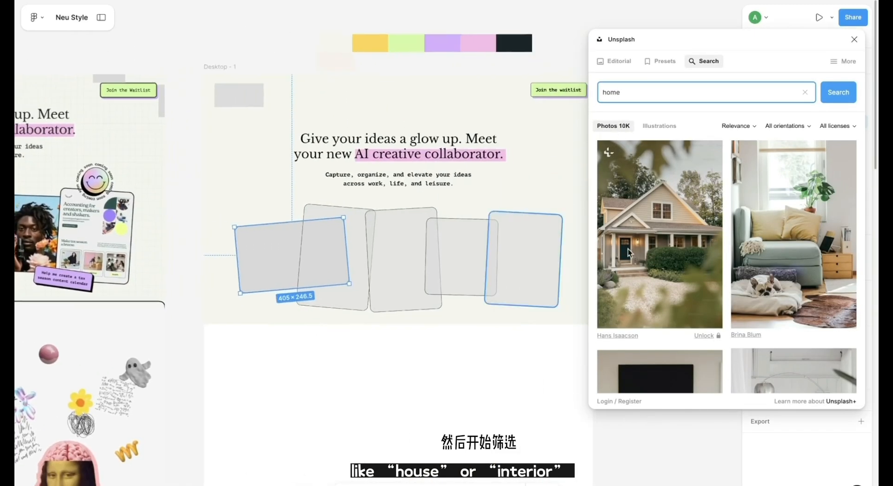
Browse the home photos and fill the tilted landscape rectangle with a living-space interior photo
scroll(690, 290, "down", 5)
scroll(690, 291, "down", 5)
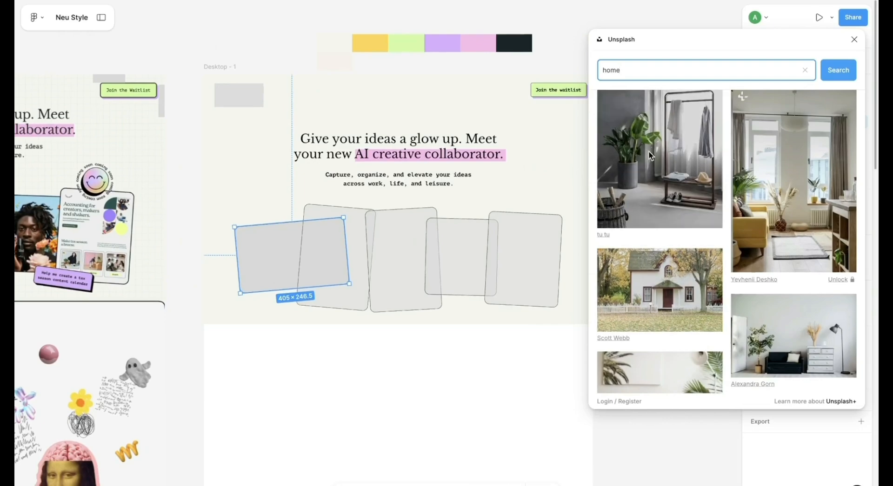
scroll(660, 177, "down", 10)
scroll(676, 309, "down", 15)
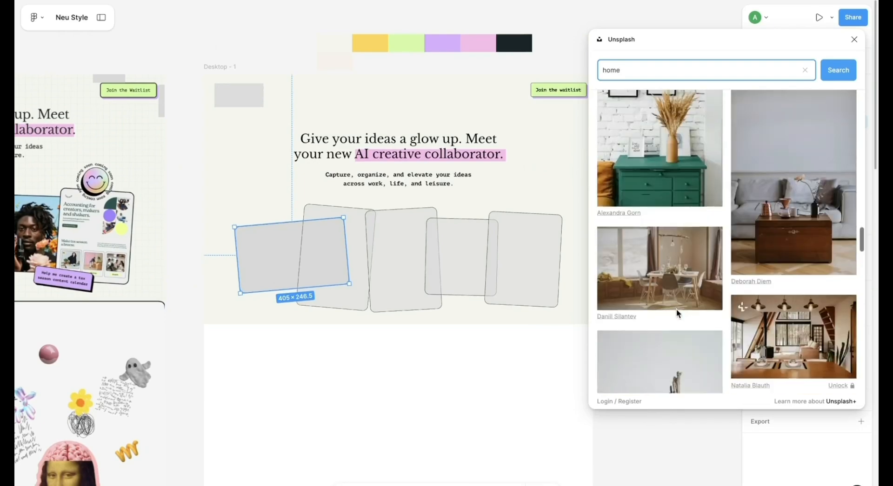
scroll(677, 311, "down", 15)
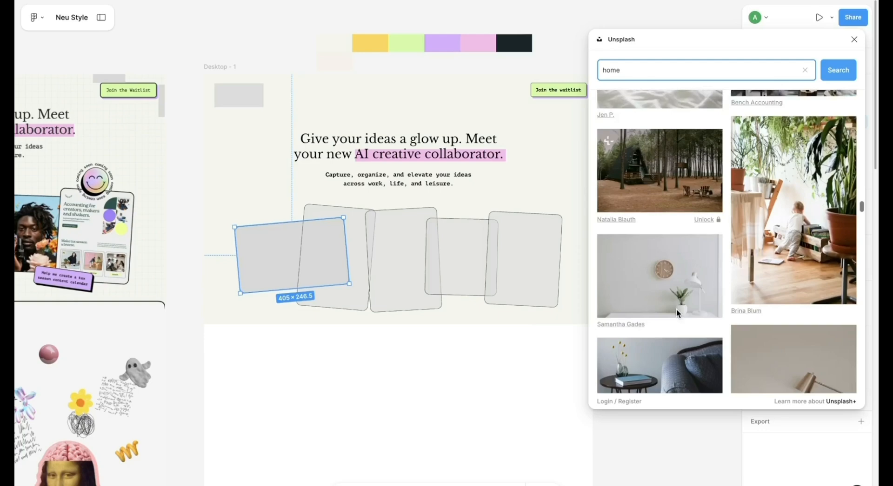
scroll(770, 327, "down", 5)
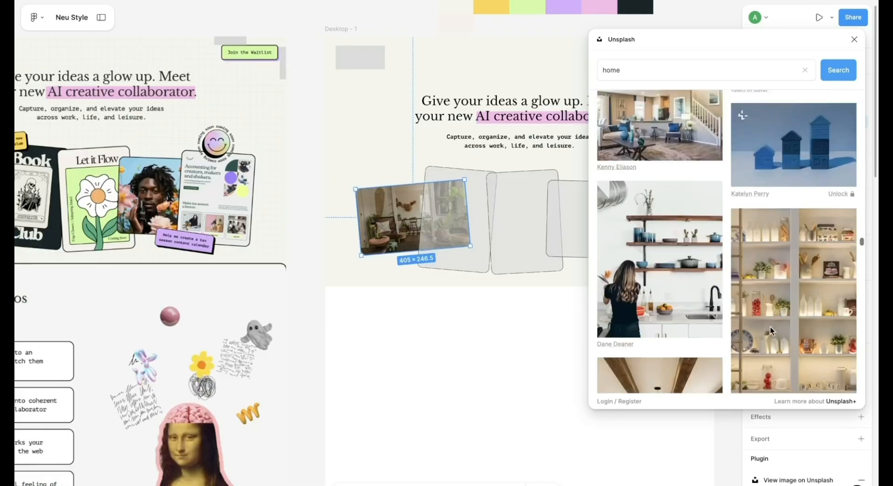
Try further home photos for the tilted landscape rectangle and fill it with the plant-filled dining room photo with a red table
left_click(758, 313)
scroll(757, 313, "down", 10)
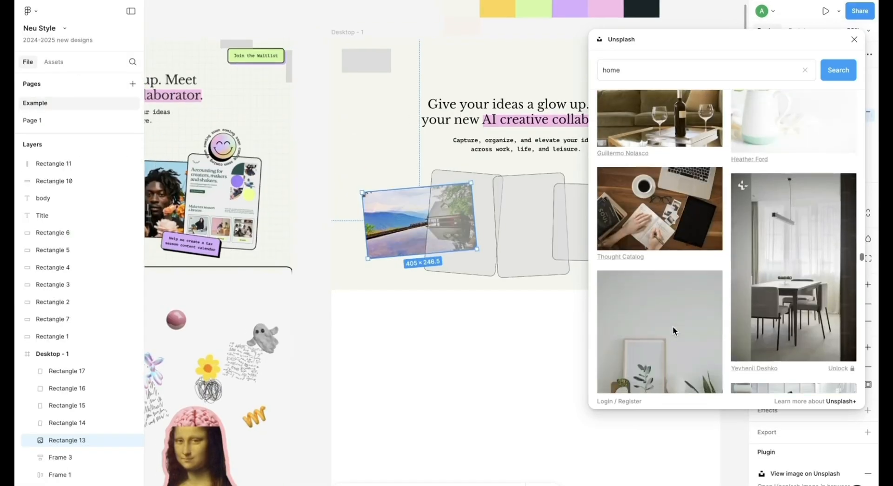
scroll(673, 327, "down", 5)
scroll(674, 328, "down", 20)
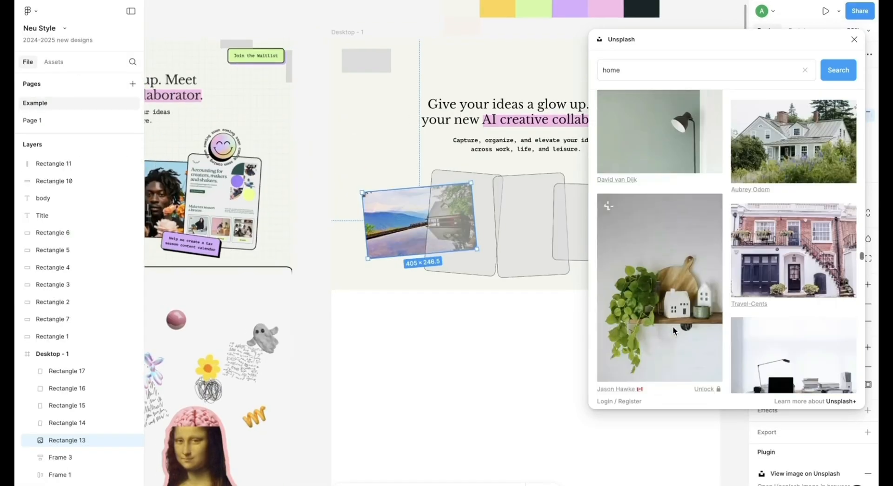
scroll(673, 326, "down", 5)
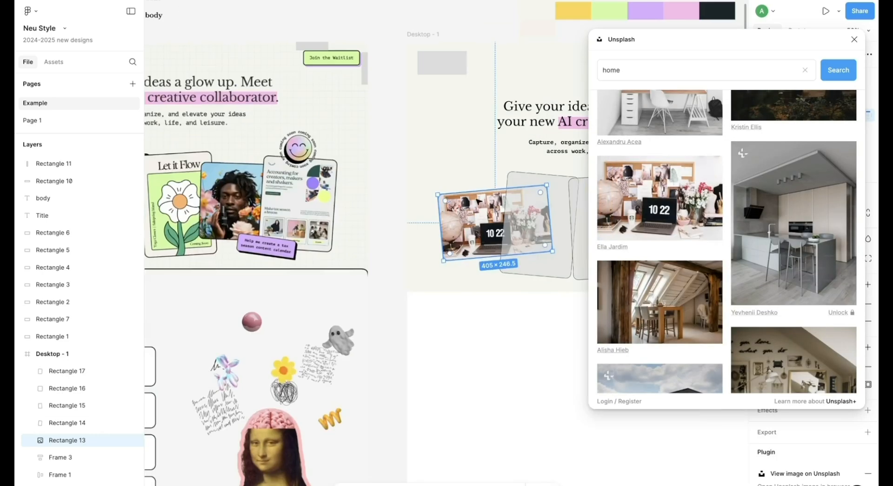
scroll(678, 271, "down", 5)
scroll(677, 271, "up", 1)
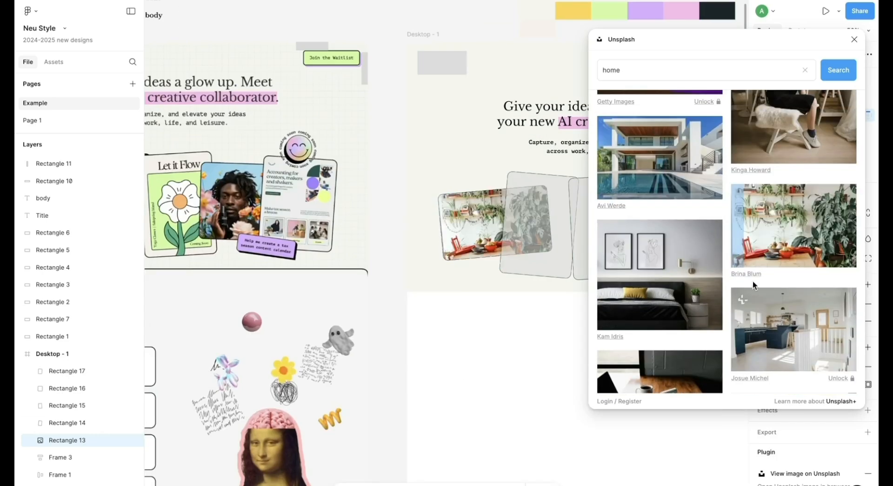
left_click(794, 219)
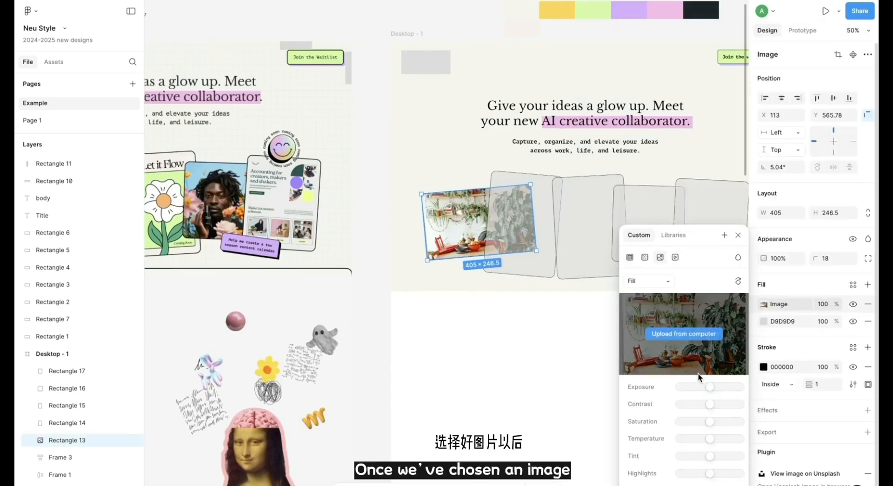
Adjust the dining room photo's saturation, temperature, tint, contrast, highlights and exposure, with a clear saturation boost and slight changes elsewhere
left_click_drag(710, 422, 718, 424)
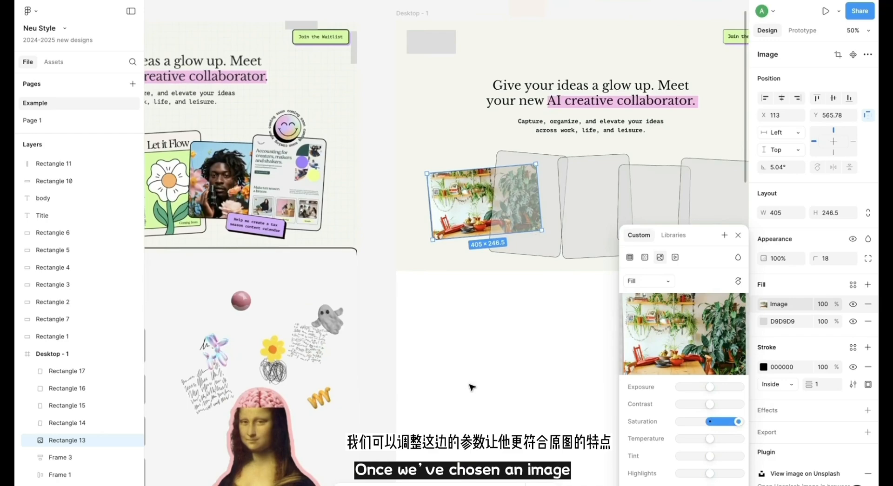
left_click_drag(738, 422, 730, 423)
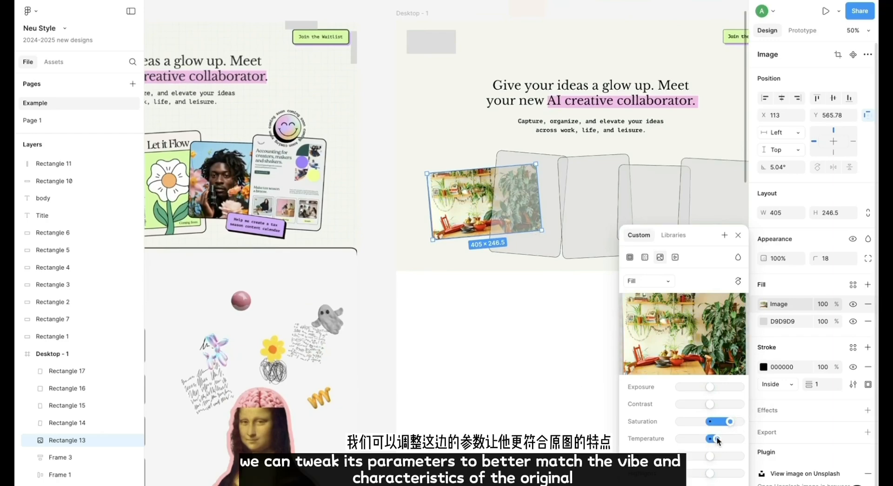
scroll(420, 345, "left", 5)
scroll(420, 345, "right", 6)
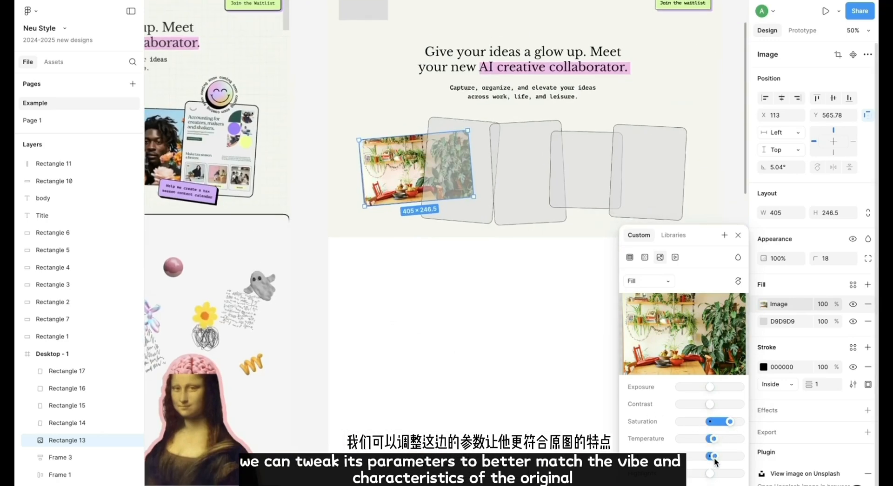
left_click_drag(710, 456, 713, 457)
scroll(465, 371, "left", 8)
scroll(464, 372, "right", 9)
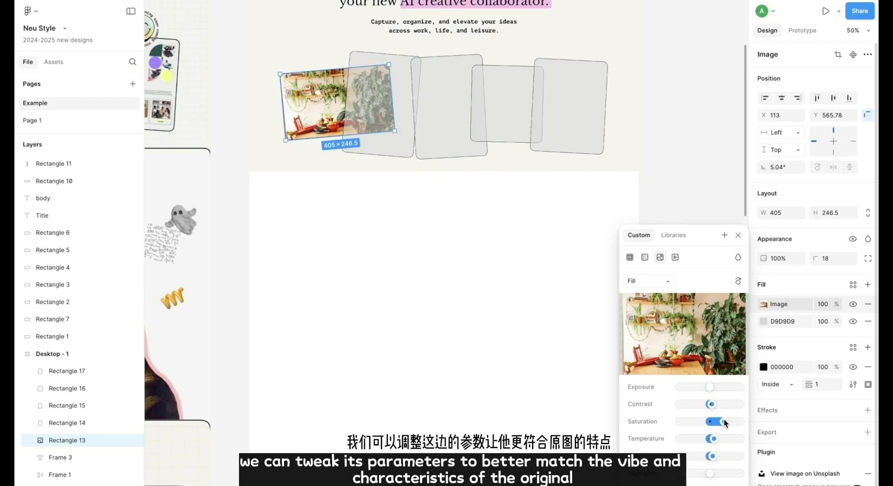
mouse_move(710, 474)
left_mouse_down()
mouse_move(731, 474)
mouse_move(709, 474)
left_mouse_up()
left_click_drag(709, 387, 710, 388)
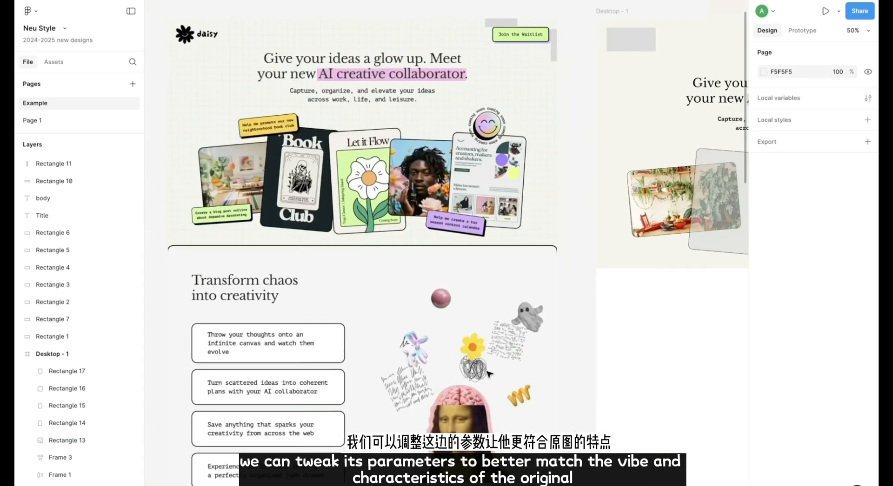
Copy the second tilted card placeholder out of Desktop - 1 to below the reference's Book Club card, with its fill at 100%
left_click(640, 218)
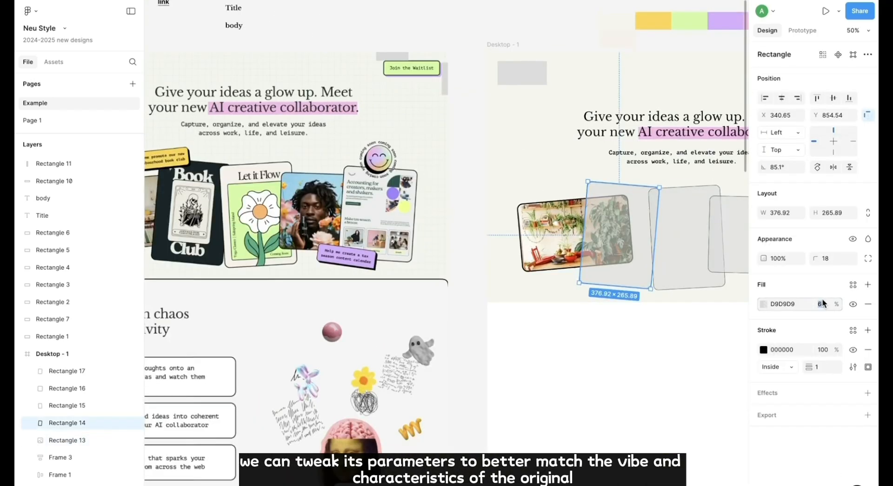
scroll(247, 208, "down", 1)
left_click_drag(667, 222, 232, 319)
key("ctrl+plus")
scroll(407, 425, "right", 3)
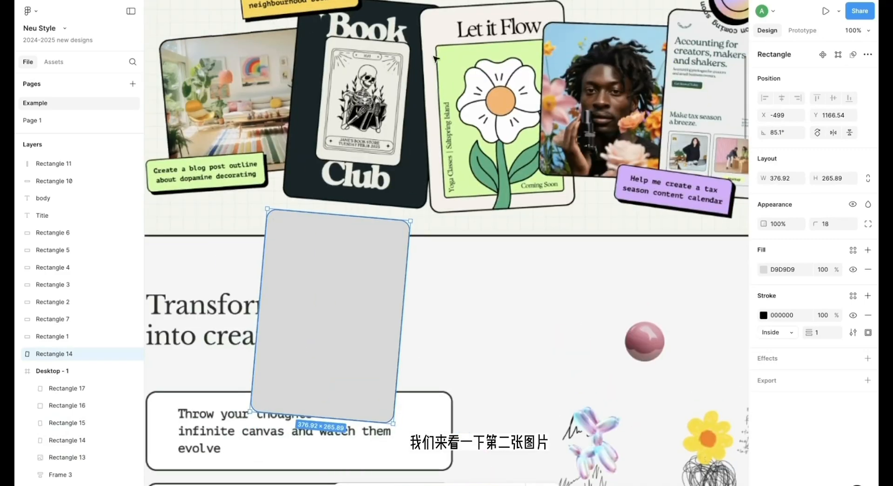
Straighten the copied card upright below the reference Book Club card and give it that card's dark fill
scroll(407, 425, "up", 1)
left_click_drag(379, 444, 391, 434)
left_click_drag(319, 369, 348, 369)
scroll(349, 369, "down", 1)
scroll(599, 314, "up", 1)
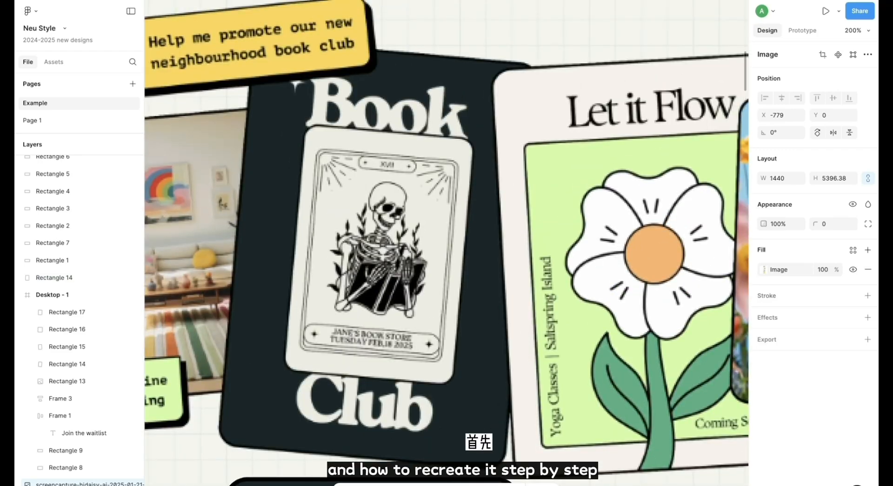
Draw a rectangle about 156 × 227 over the skeleton card, rotated about -4.98°, with corner radius 11 and a black outside stroke of 1
left_click_drag(301, 124, 448, 394)
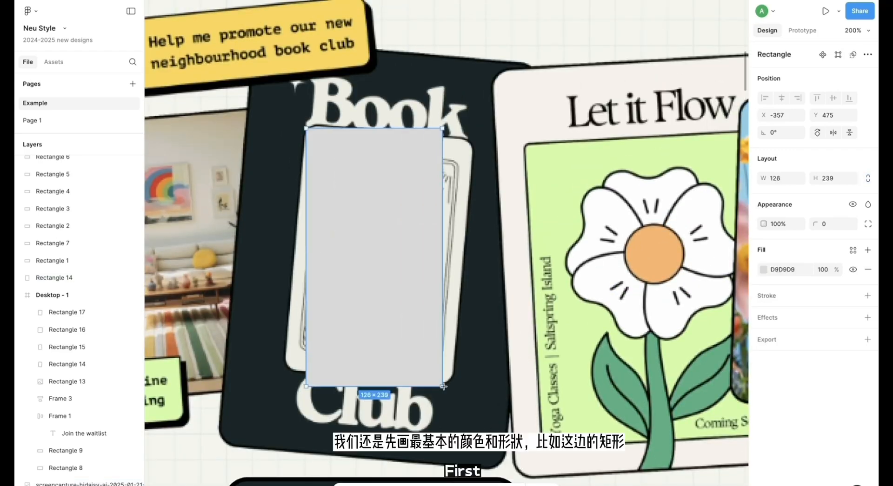
left_click_drag(453, 122, 451, 159)
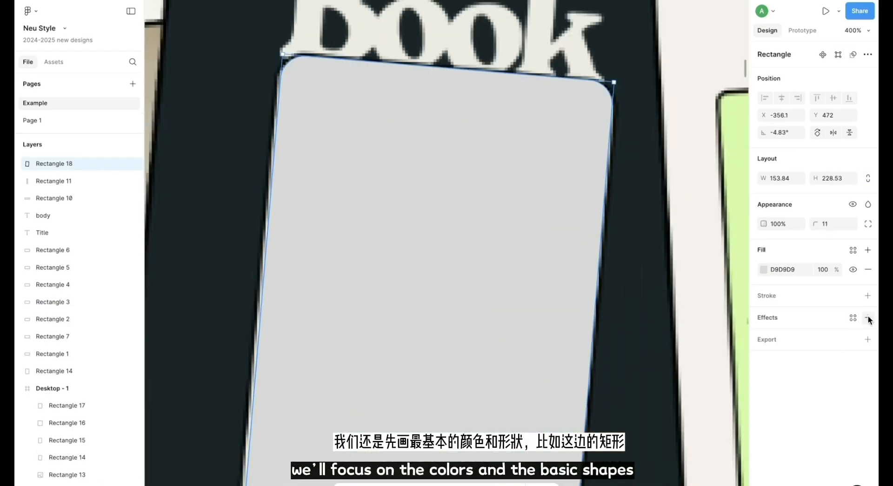
left_click(868, 297)
left_click(779, 334)
left_click(784, 347)
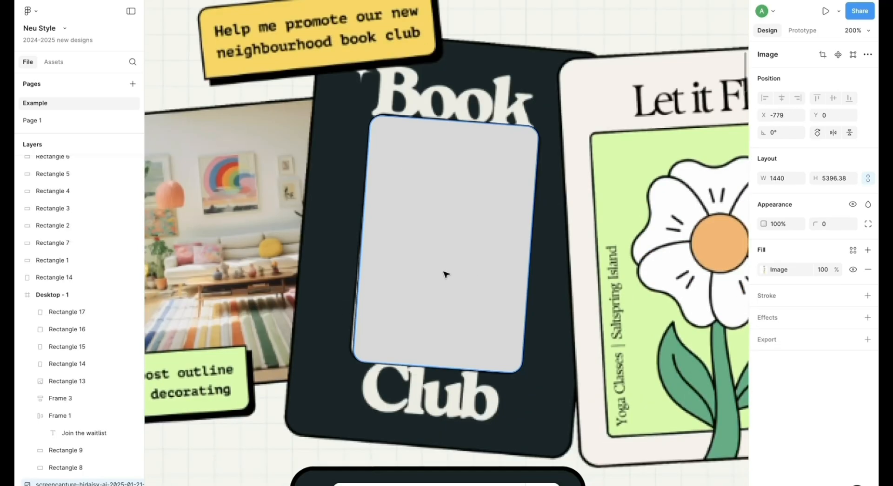
left_click_drag(350, 359, 345, 365)
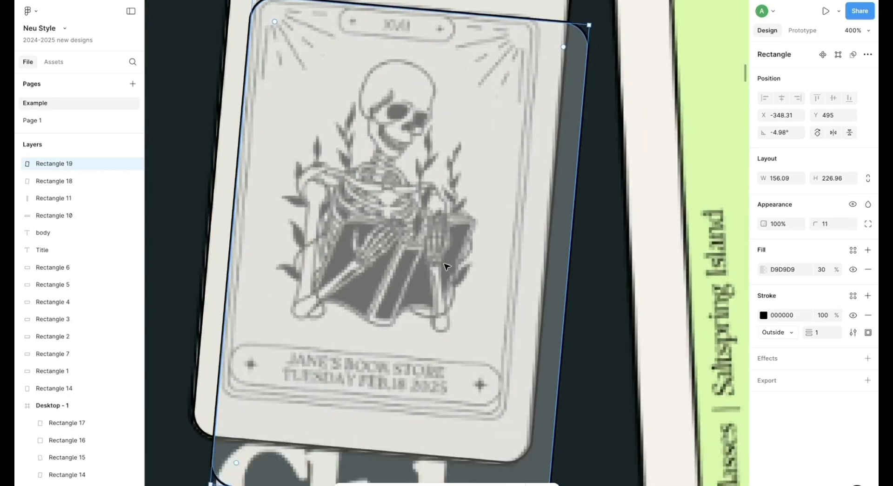
Shrink the 30% fill copy of the skeleton card's rectangle to about 128 × 186 and place it over the card's inner frame
scroll(447, 267, "down", 2)
left_click_drag(558, 410, 506, 316)
scroll(460, 279, "up", 4)
left_click_drag(456, 277, 464, 279)
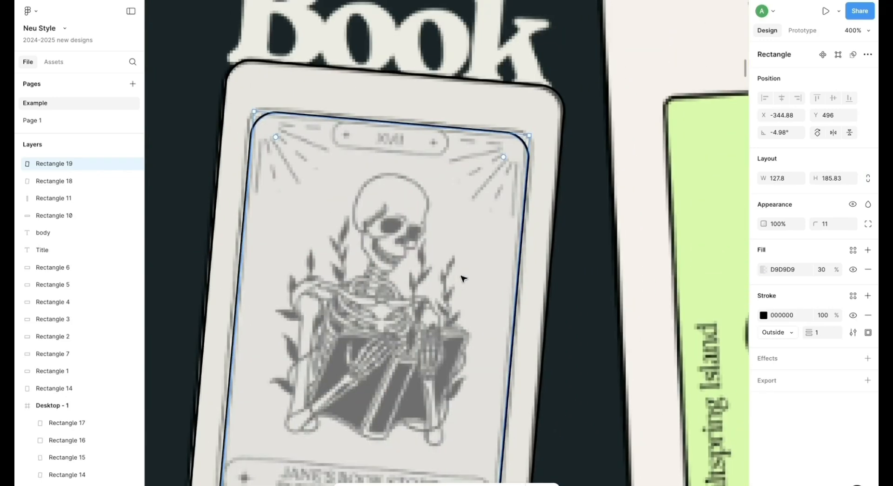
Rotate the outer skeleton card rectangle to about -3.86° and resize it to match the card's edges, about 158 × 228
left_click(528, 112)
left_click_drag(570, 89, 571, 86)
scroll(571, 86, "down", 1)
left_click_drag(222, 35, 219, 38)
scroll(222, 88, "down", 6)
left_click_drag(202, 202, 197, 202)
scroll(473, 285, "up", 6)
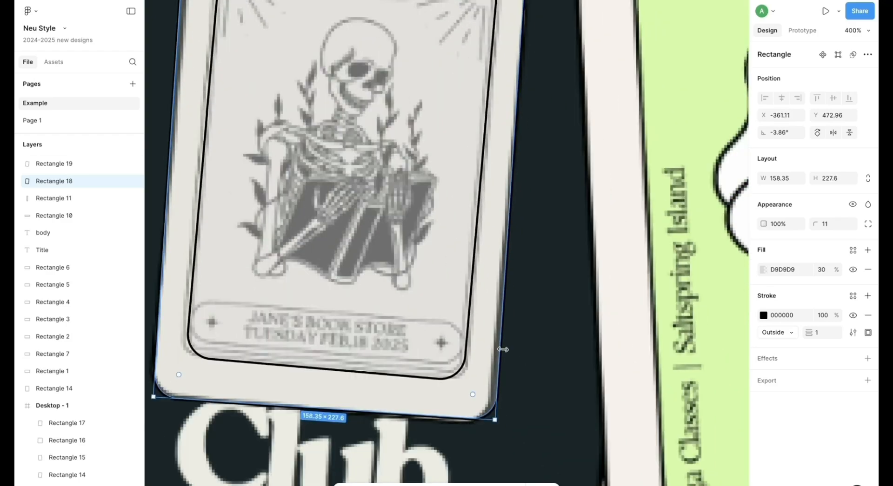
left_click_drag(503, 351, 497, 351)
key("Right")
Rotate the inner frame rectangle to about -3.74° and reduce its height to about 182 to follow the skeleton card's inner border
scroll(537, 238, "down", 4)
scroll(536, 237, "up", 2)
left_click(518, 121)
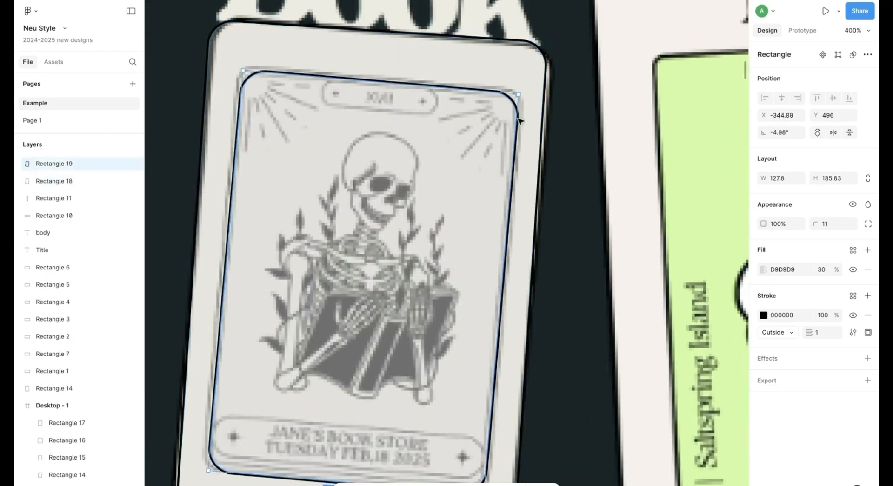
left_click_drag(520, 82, 516, 78)
scroll(507, 111, "down", 3)
mouse_move(390, 385)
left_mouse_down()
mouse_move(390, 357)
mouse_move(389, 378)
left_mouse_up()
scroll(447, 326, "up", 3)
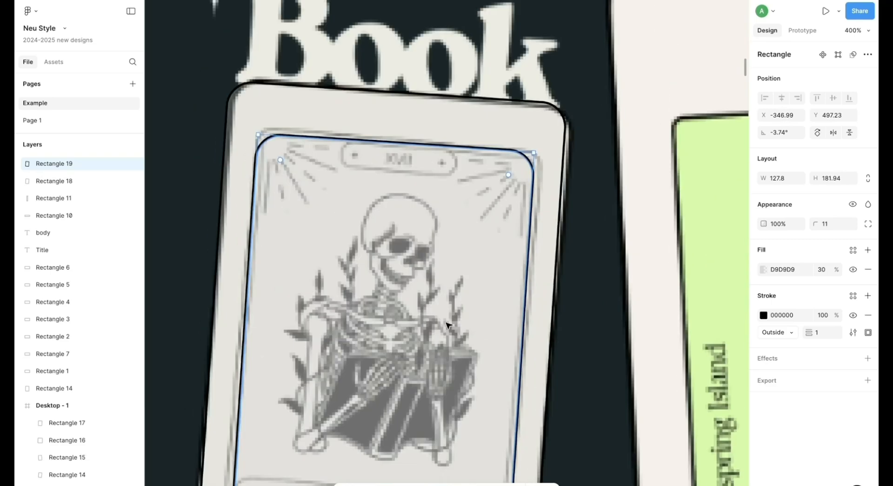
Fit the inner frame rectangle to the skeleton card's border line at about 132 × 189 with a corner radius of 5
left_click_drag(273, 144, 271, 141)
left_click_drag(425, 144, 425, 137)
scroll(337, 279, "down", 4)
scroll(279, 316, "up", 2)
left_click_drag(235, 337, 229, 337)
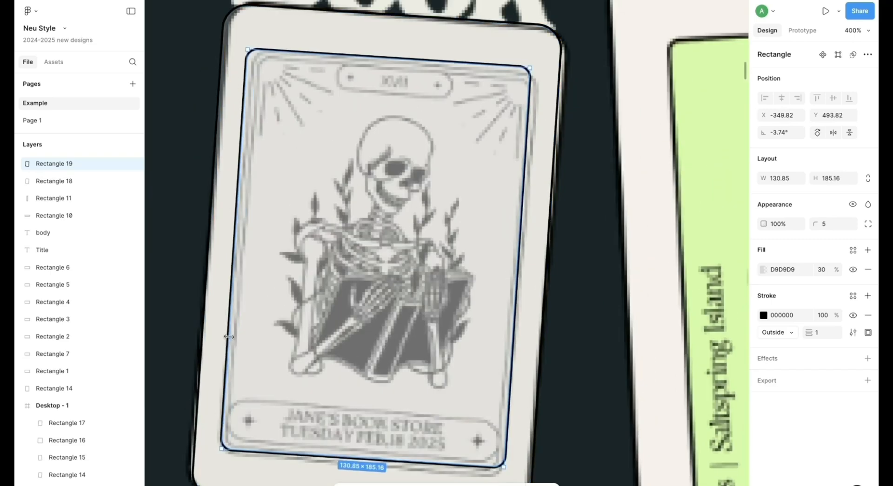
left_click_drag(512, 322, 515, 322)
scroll(456, 424, "down", 2)
scroll(569, 235, "up", 2)
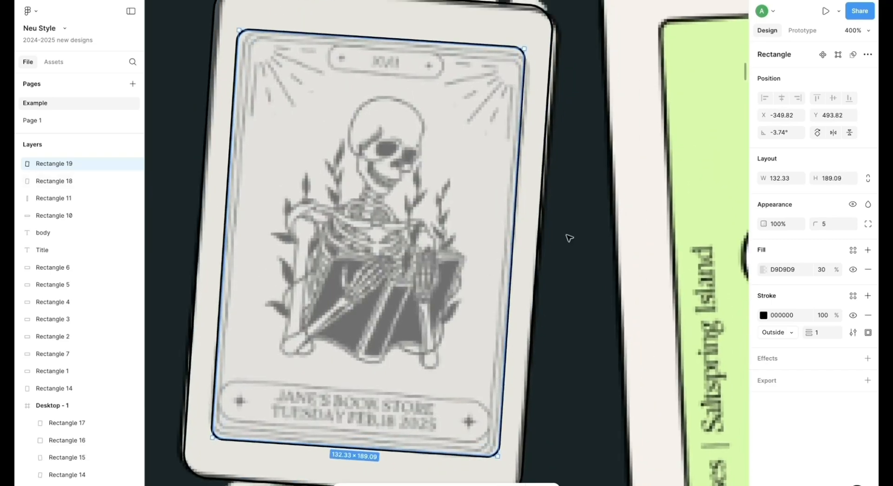
left_click_drag(230, 145, 233, 144)
Duplicate the inner frame rectangle and narrow the copy to about 124 wide to trace the skeleton card's innermost border
scroll(298, 156, "down", 1)
left_click_drag(337, 165, 345, 171, "alt")
left_click_drag(507, 164, 489, 164)
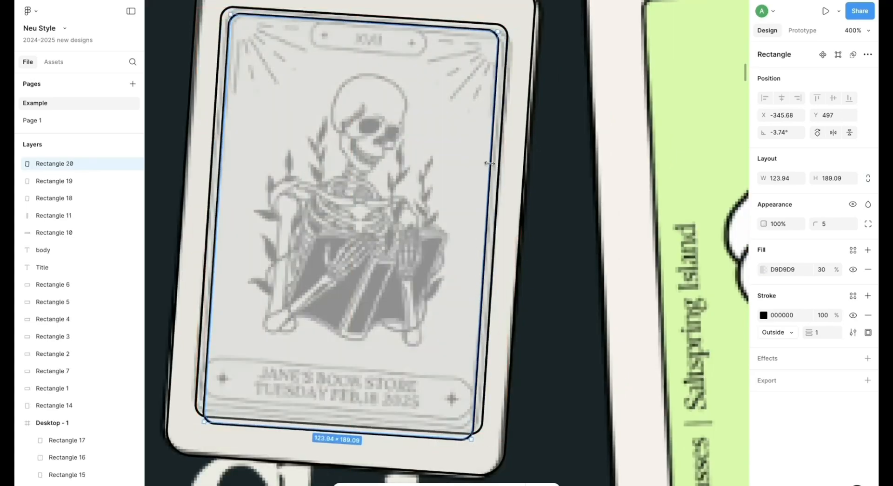
left_click_drag(434, 436, 433, 432)
Move the skeleton card's nested frames beside the dark upright card and straighten them to 0°
scroll(433, 433, "down", 5)
left_click(408, 90, "shift")
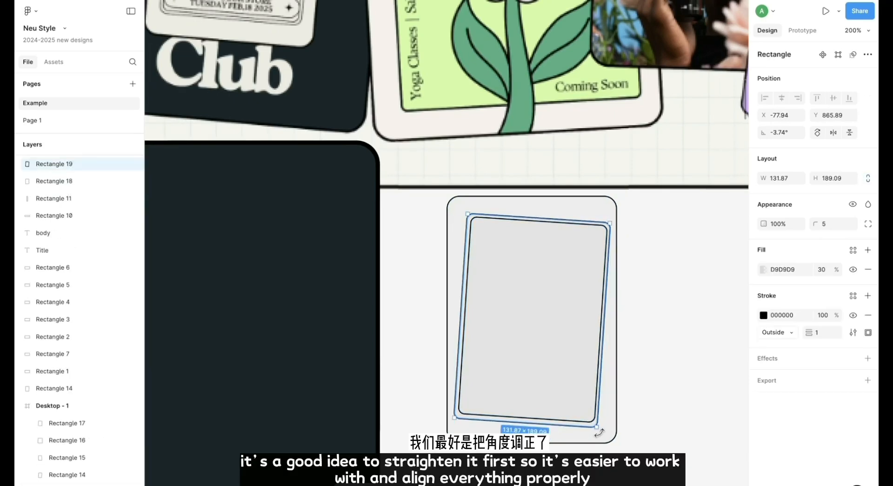
left_click_drag(599, 432, 606, 428)
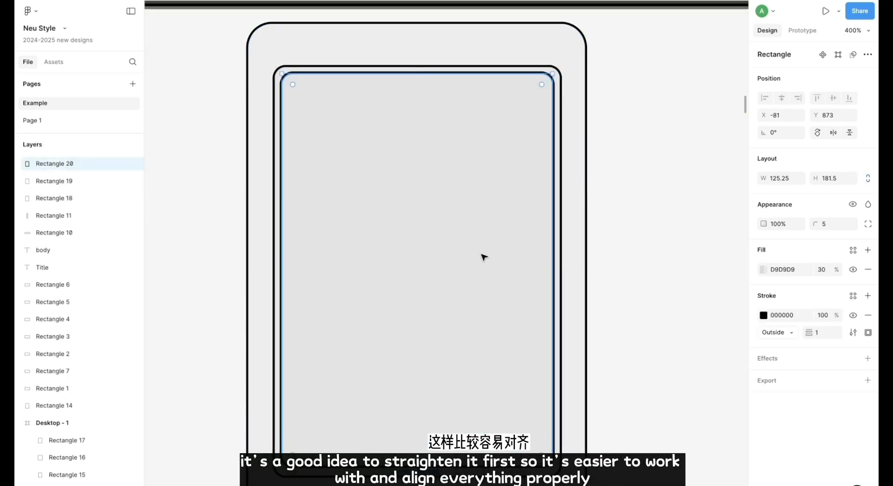
Set the innermost frame to 125 × 181 and space the nested frames evenly inside the 158 × 228 outer frame
left_click(597, 342)
scroll(597, 342, "up", 2)
left_click(557, 163)
double_click(418, 92)
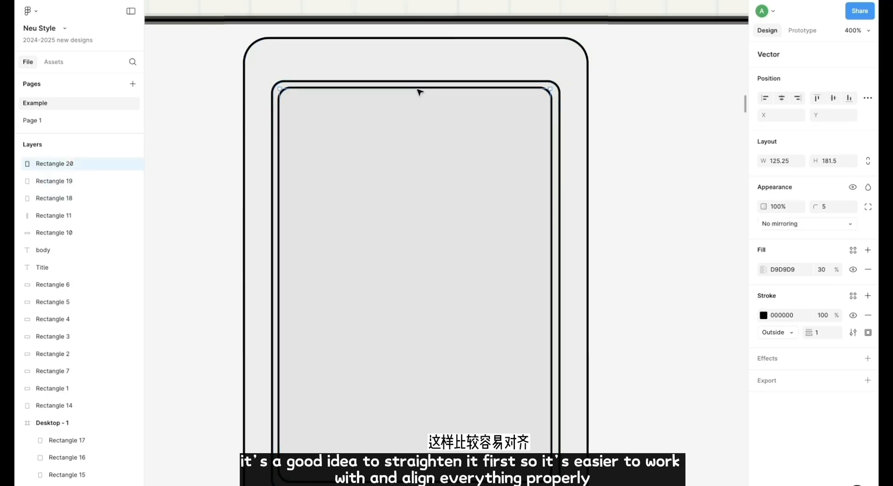
key("Escape")
scroll(545, 302, "down", 2)
left_click(544, 329)
left_click(535, 347)
scroll(548, 363, "up", 1)
key("Down")
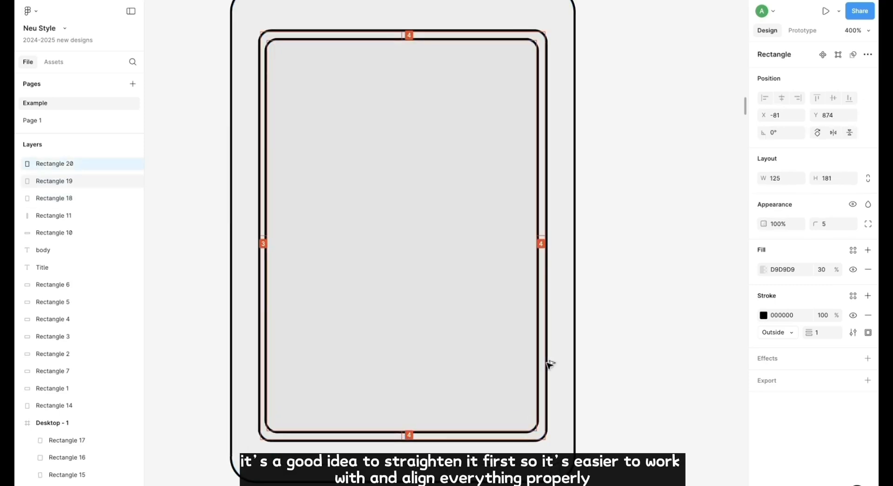
left_click_drag(268, 224, 261, 211)
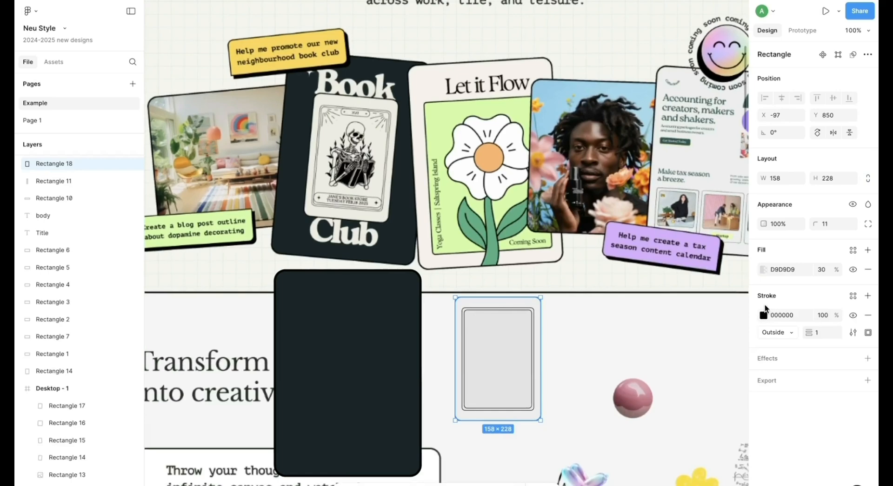
Fill the outer frame with the reference card's off-white and draw an outlined pill-shaped banner near the inner frame's bottom edge
left_click(763, 270)
left_click(594, 326)
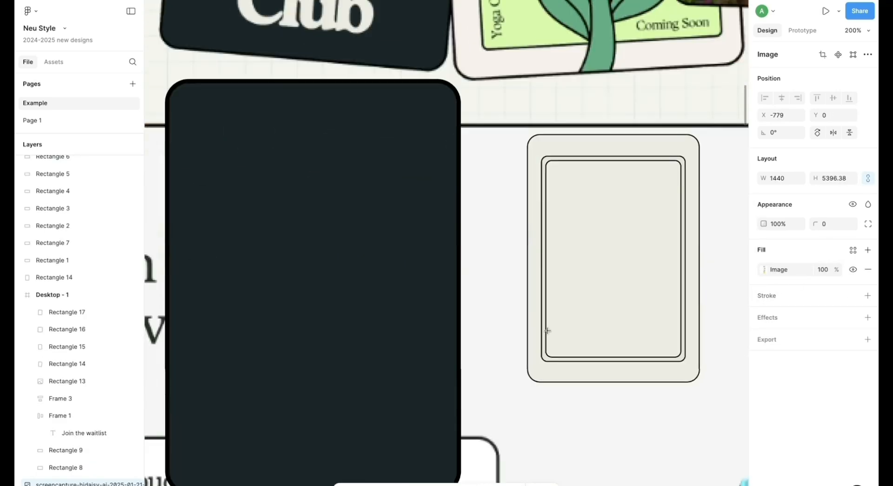
left_click_drag(542, 331, 682, 365)
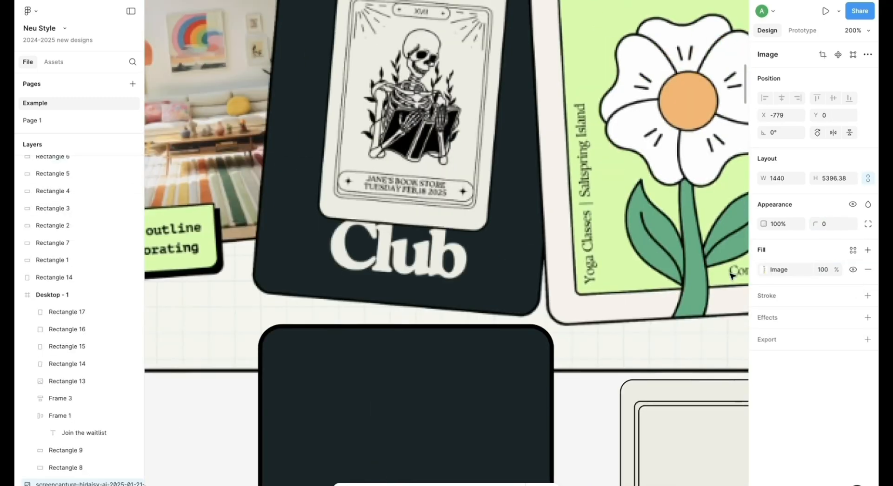
Draw a 33 × 36 four-sided polygon beside the card, reshape it into a four-point star and round its corners
scroll(732, 276, "down", 10)
scroll(731, 276, "right", 8)
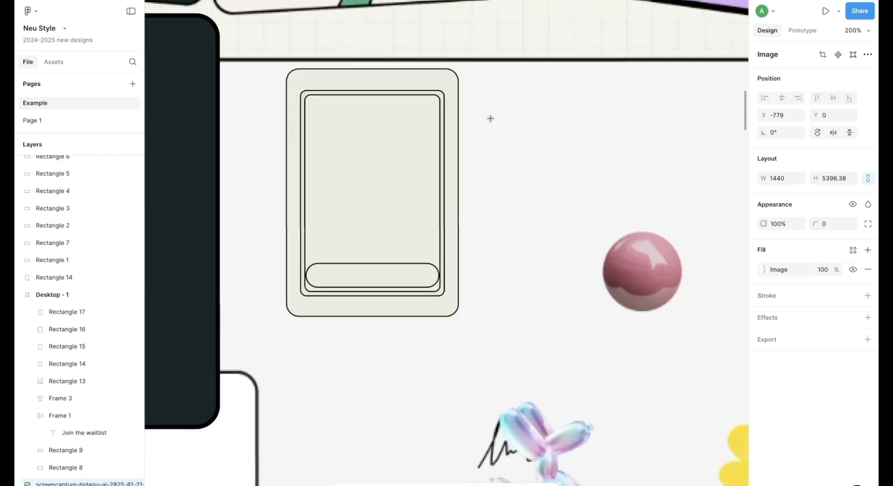
left_click_drag(511, 187, 547, 227)
double_click(526, 206)
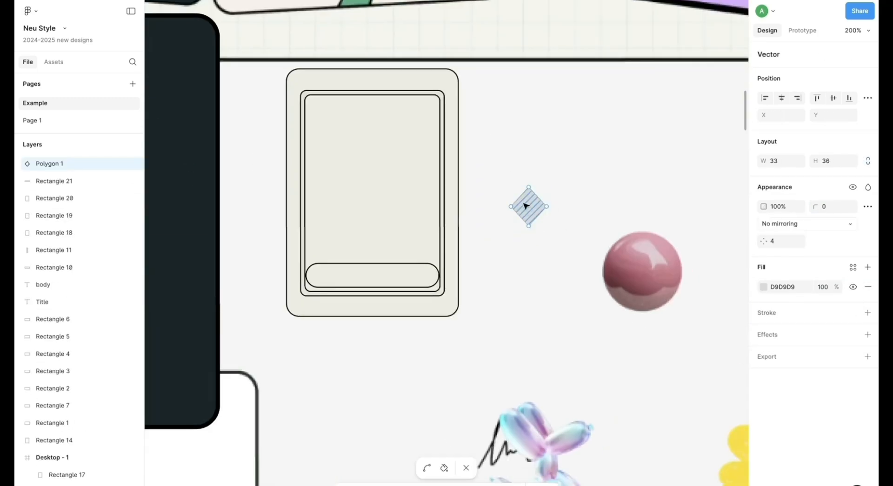
scroll(524, 217, "up", 5)
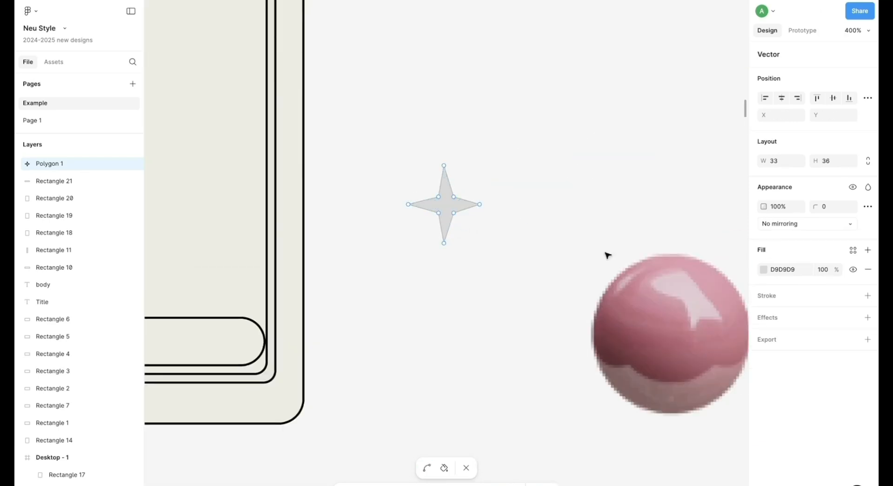
type("1")
key("Return")
double_click(529, 262)
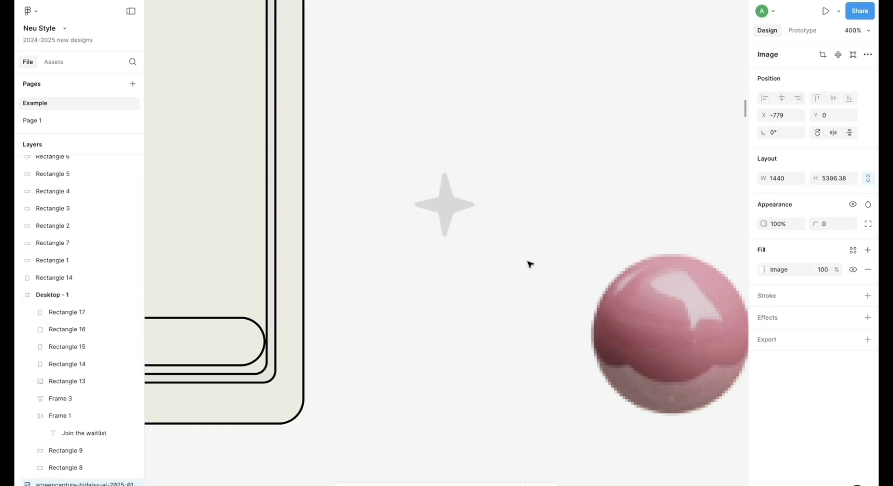
Fill the star with the dark palette colour, scale it down and place one at each end of the card's pill banner
scroll(596, 311, "down", 5)
left_click(520, 257)
left_click(764, 270)
left_click(736, 462)
left_click_drag(520, 257, 336, 303)
key("k")
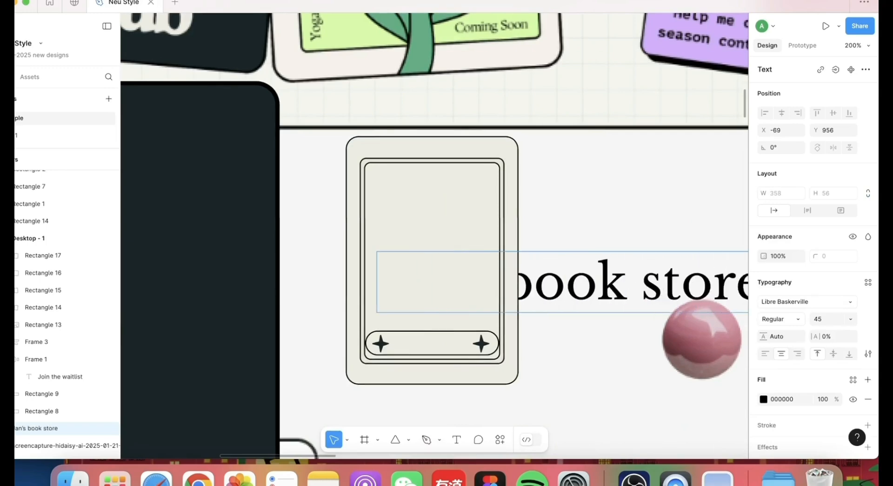
Scale the "Jan's book store" text to size 8, bring it to the front and place it between the banner's stars
type("19")
key("Return")
left_click_drag(496, 245, 354, 333)
right_click(354, 333)
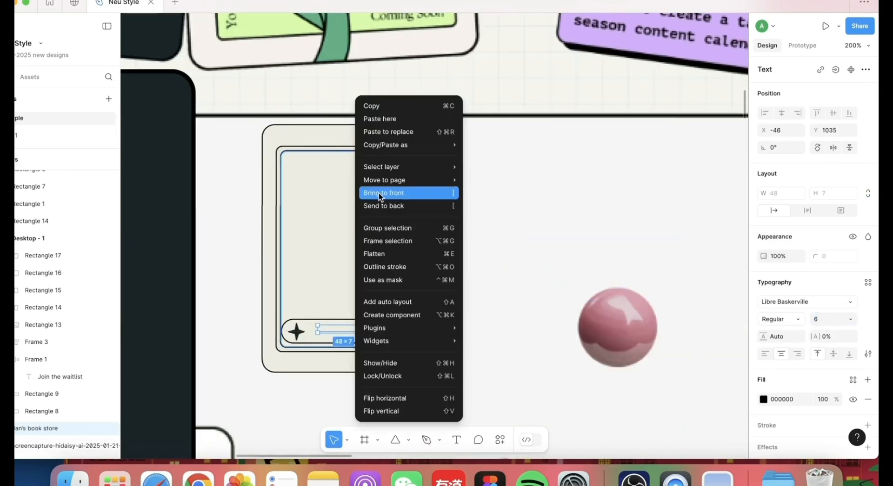
left_click(383, 192)
scroll(556, 214, "left", 5)
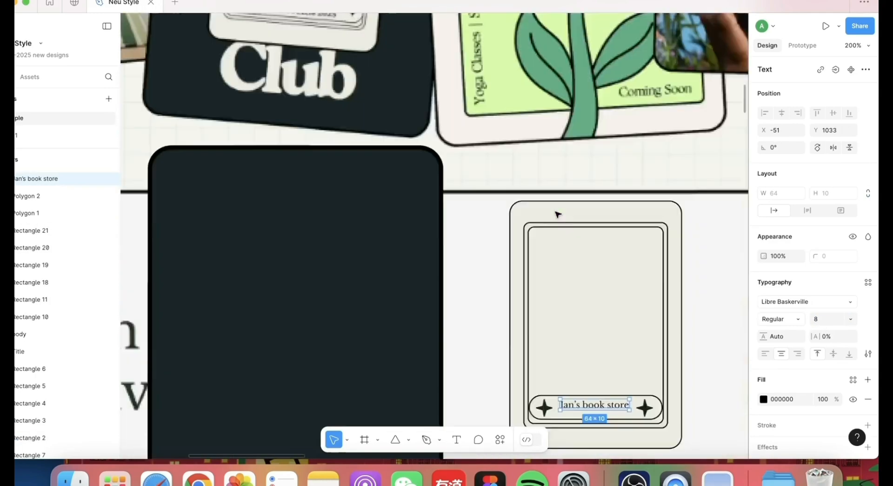
Set the store and date text in the card's bottom badge to uppercase
scroll(557, 213, "down", 4)
left_click(868, 355)
left_click(696, 319)
Examine the reference Book Club poster, especially how the skeleton illustration combines thin lines and black-filled shapes
scroll(695, 319, "up", 2)
scroll(695, 319, "right", 2)
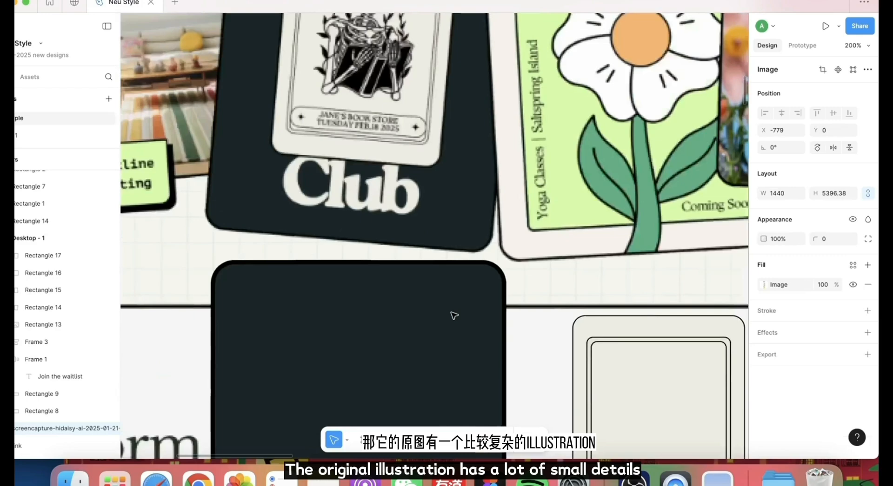
scroll(285, 231, "down", 5)
scroll(240, 118, "up", 6)
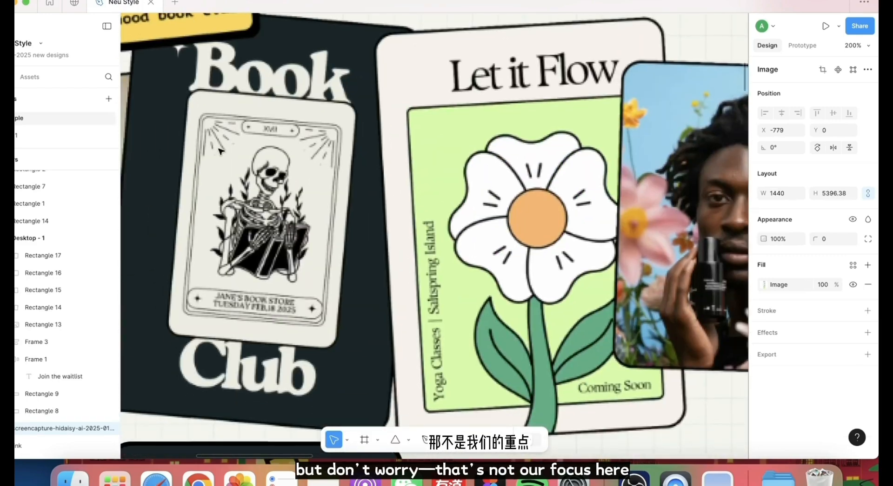
scroll(179, 48, "down", 3)
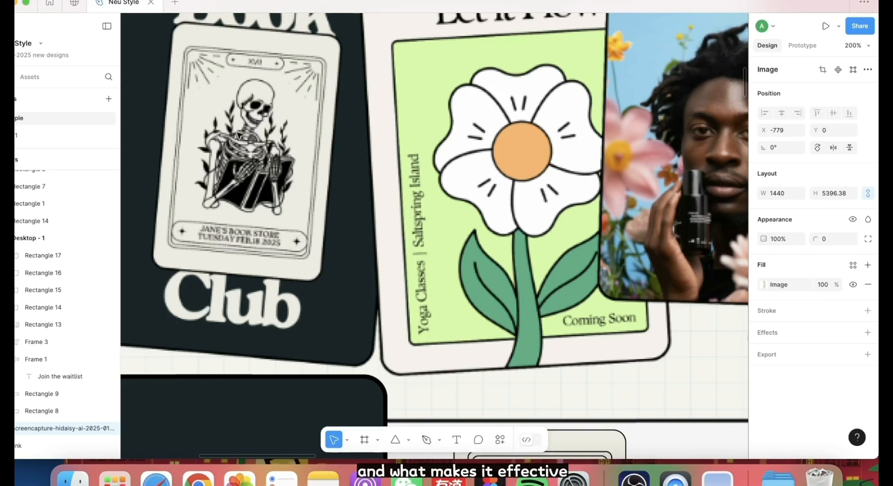
scroll(239, 135, "down", 2)
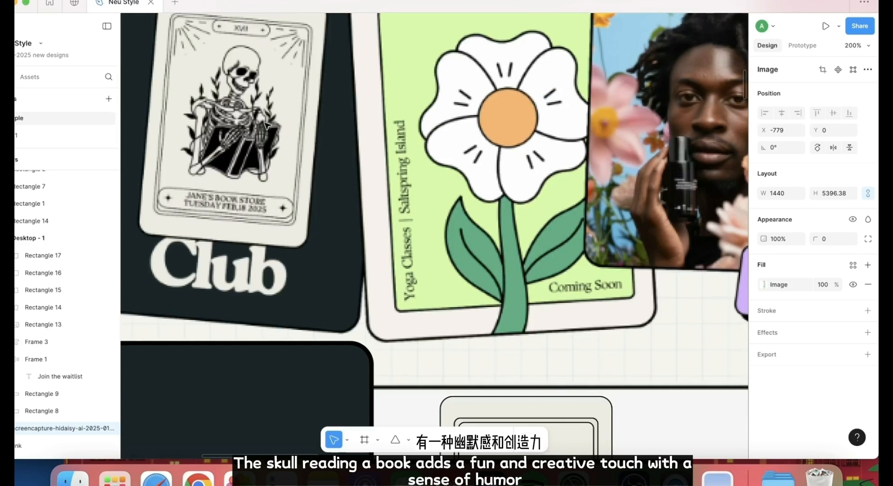
key("shift+0")
scroll(294, 257, "down", 1)
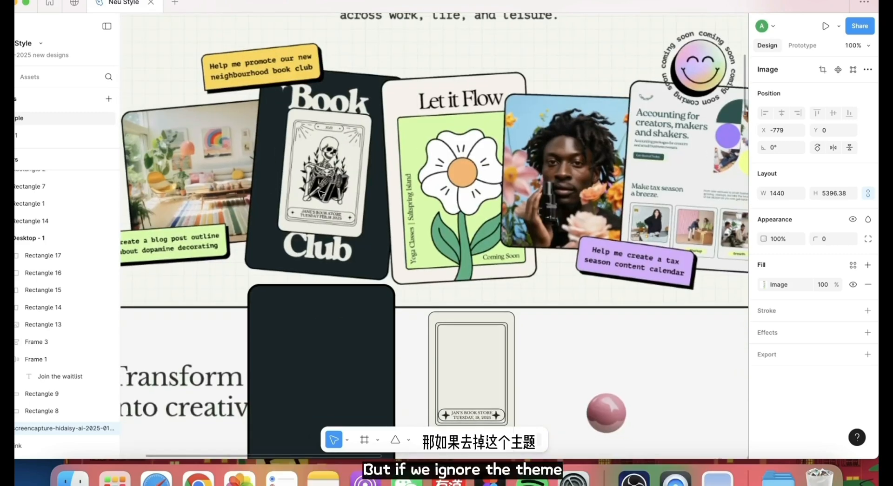
scroll(319, 192, "down", 2)
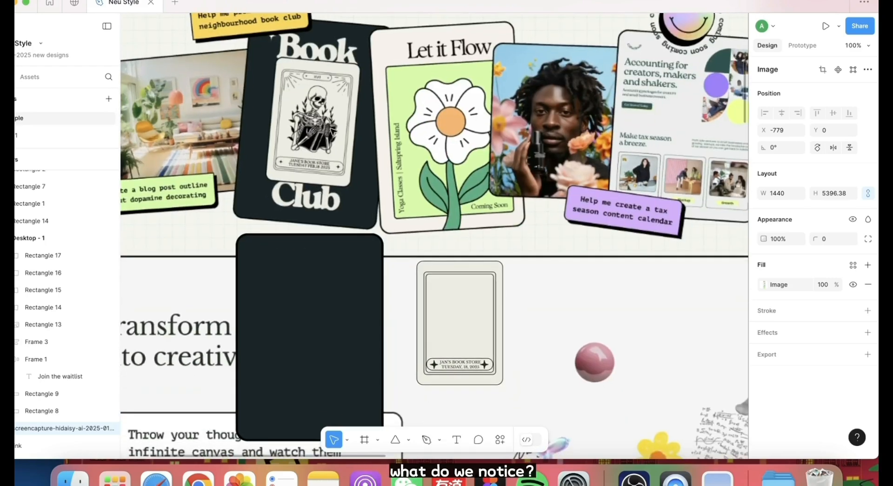
scroll(332, 132, "down", 2)
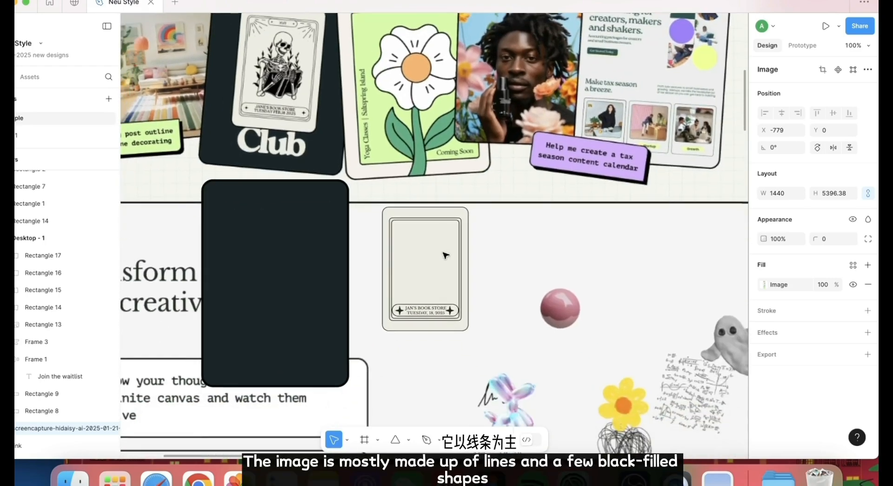
Draw a circle about 62 × 62 beside the card, hide its fill and give it a black stroke of 1
scroll(445, 256, "down", 1)
left_click(408, 440)
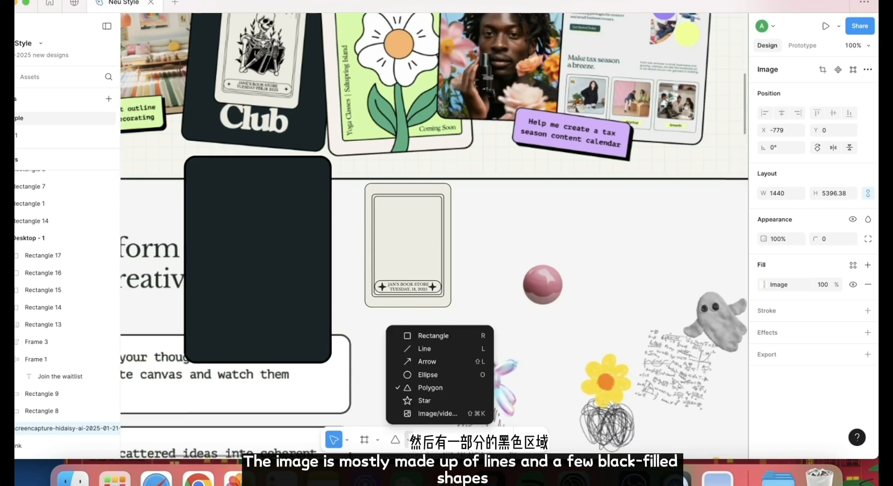
left_click(428, 375)
left_click_drag(477, 226, 510, 259)
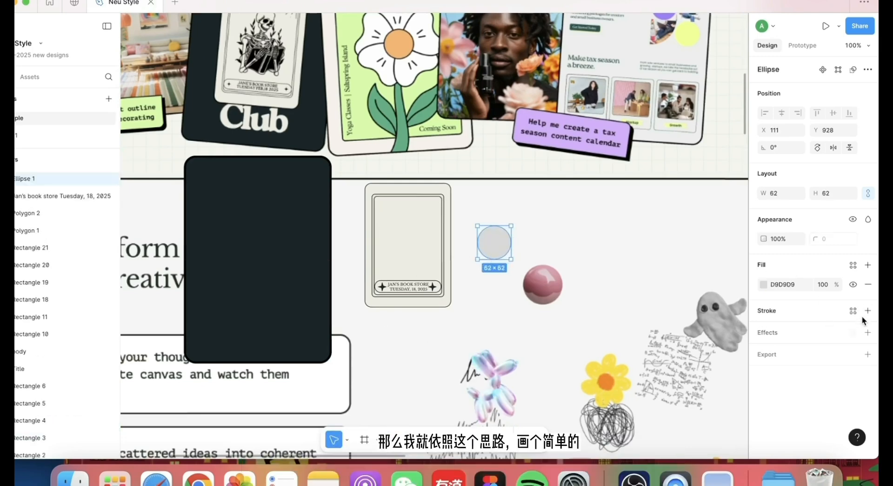
left_click(853, 286)
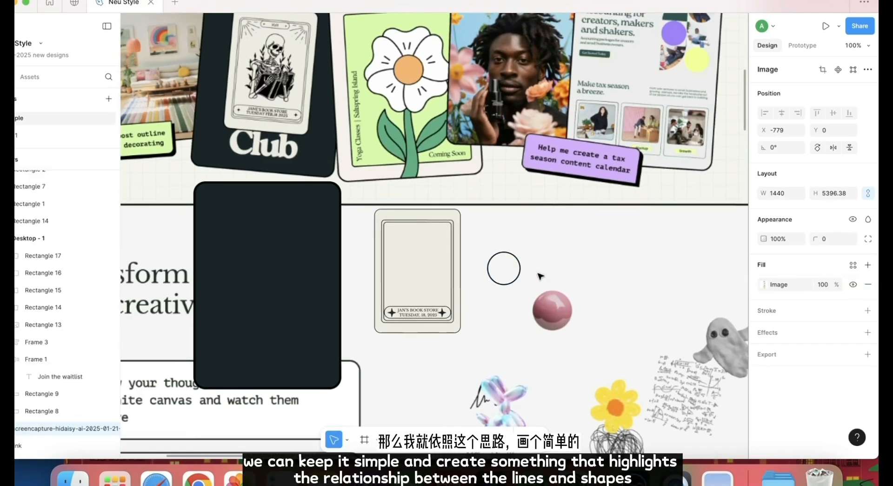
left_click(611, 312)
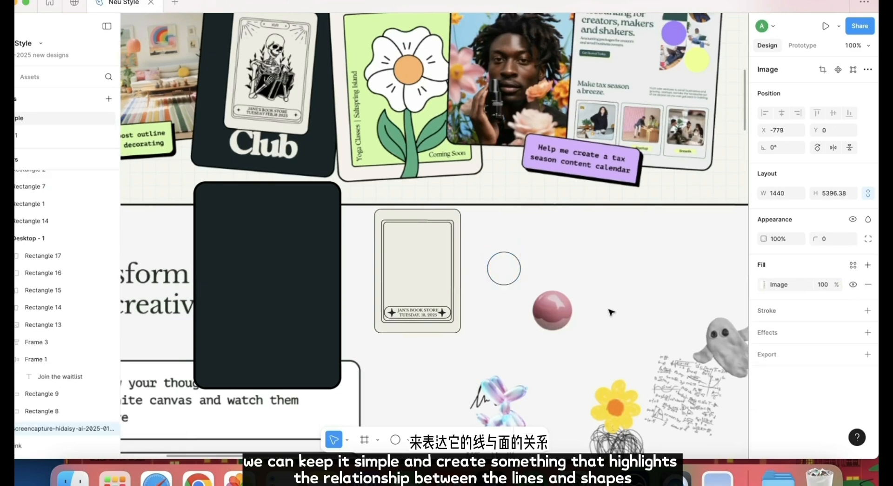
Shrink the circle to 53 × 53 and duplicate it into a cluster of five overlapping outlined circles
left_click(515, 280)
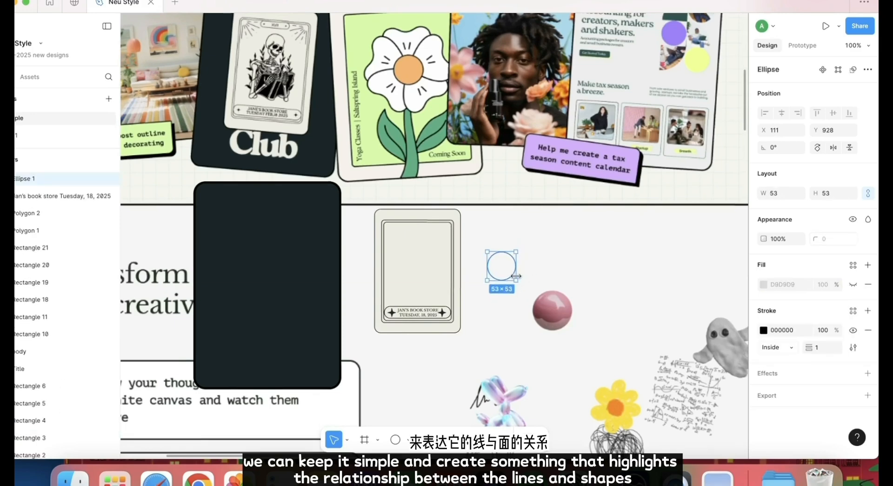
left_click_drag(507, 269, 507, 284)
left_click_drag(510, 281, 505, 248)
left_click(522, 358)
scroll(522, 357, "left", 1)
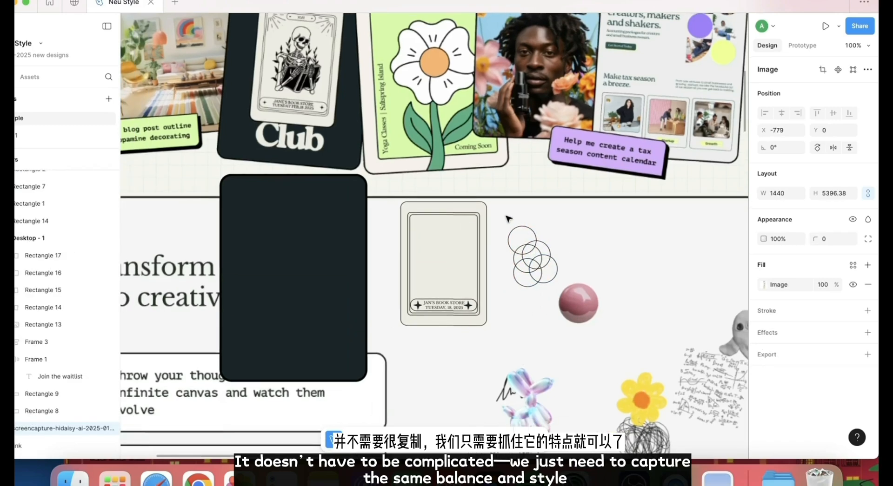
Wrap the five circles in a frame and move it into the card's empty inner area
left_click_drag(505, 217, 562, 293)
key("alt+super+g")
left_click_drag(544, 256, 457, 261)
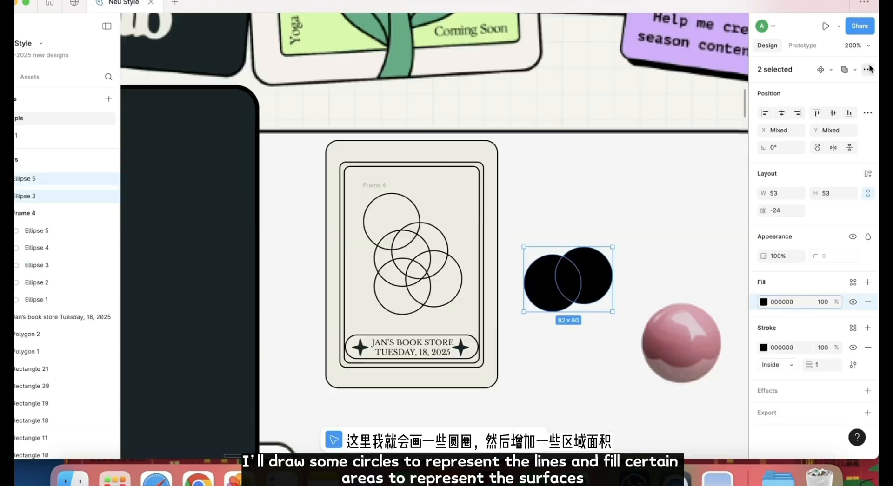
Intersect the two black circles and place the filled shape over the overlap of the two lowest circles on the card
left_click(868, 69)
left_click(800, 164)
scroll(563, 223, "down", 2)
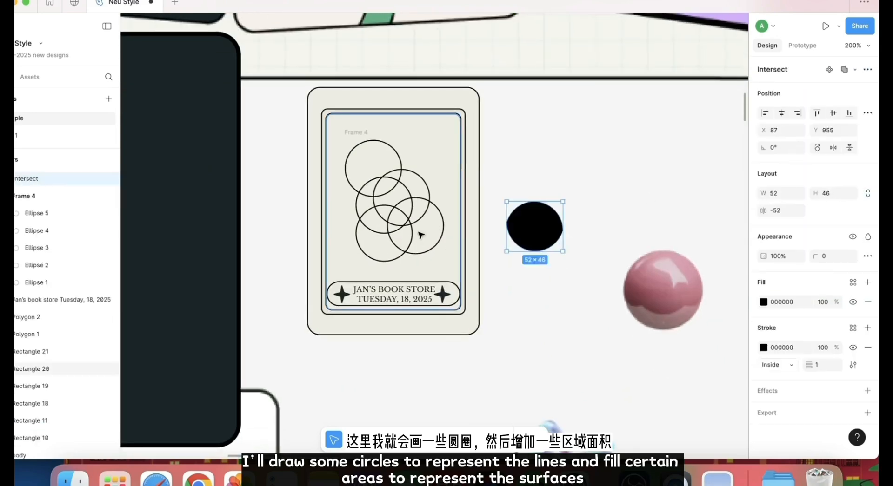
left_click_drag(563, 223, 408, 232)
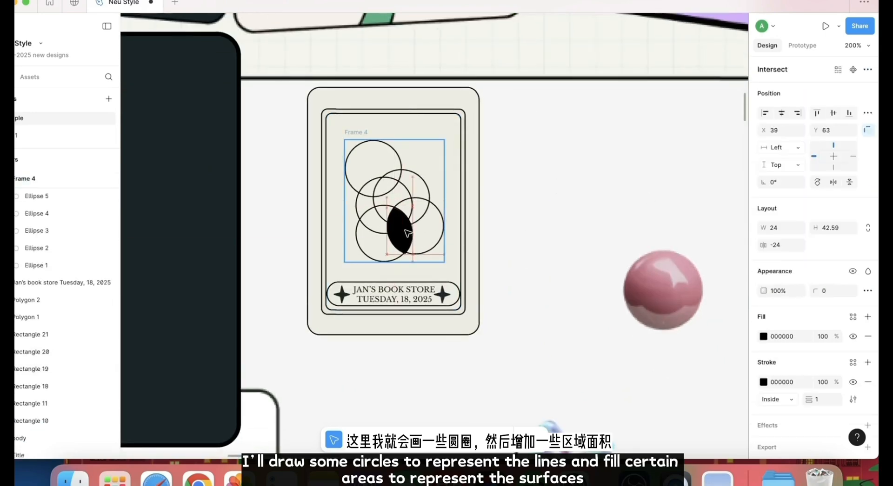
left_click(562, 331)
scroll(563, 331, "down", 5)
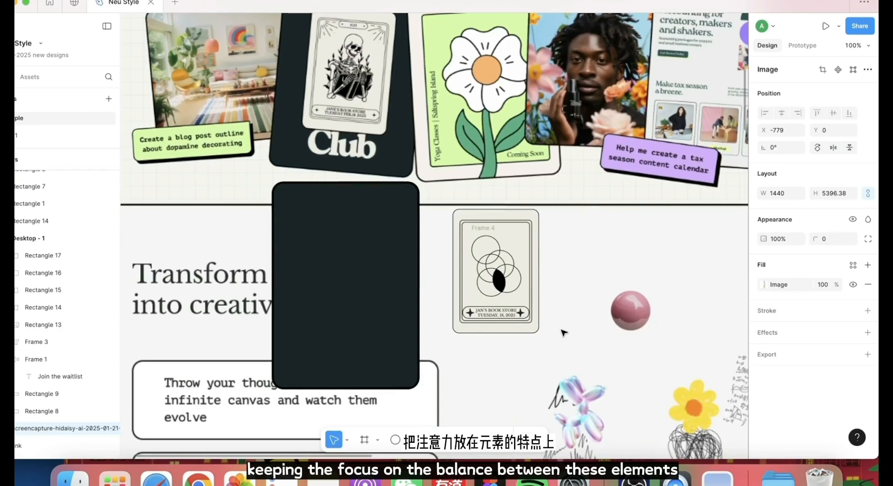
Wrap all the card's elements in one frame and move the card onto the dark poster rectangle
scroll(564, 333, "up", 1)
left_click_drag(571, 351, 440, 217)
key("alt+super+g")
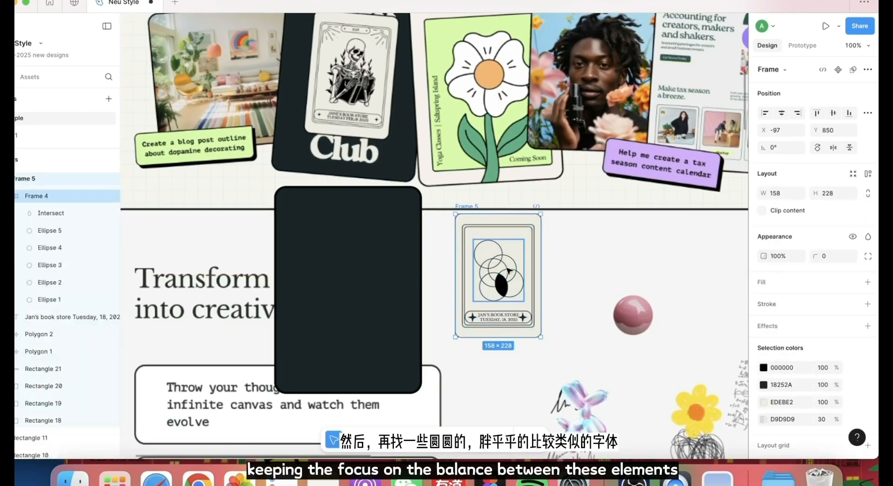
left_click_drag(508, 271, 360, 298)
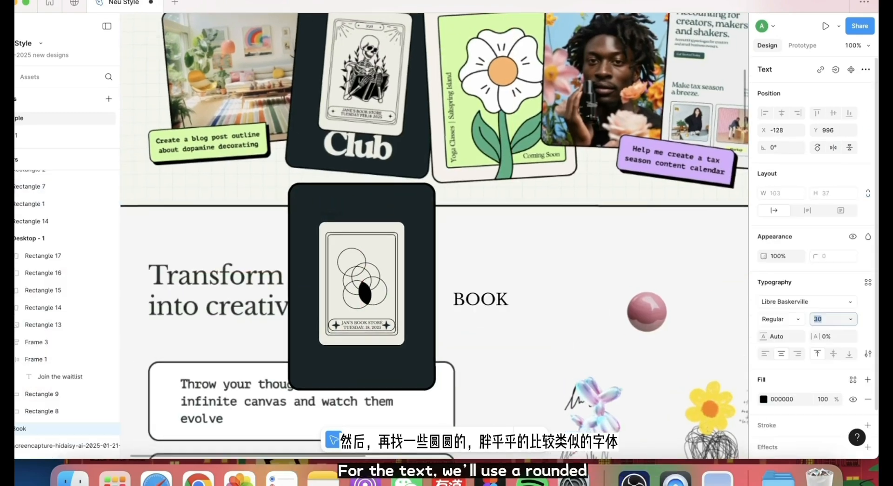
Colour the BOOK text EDEBE2 by sampling the reference poster's lettering, bring it to the front and place it above the card
scroll(434, 232, "up", 3)
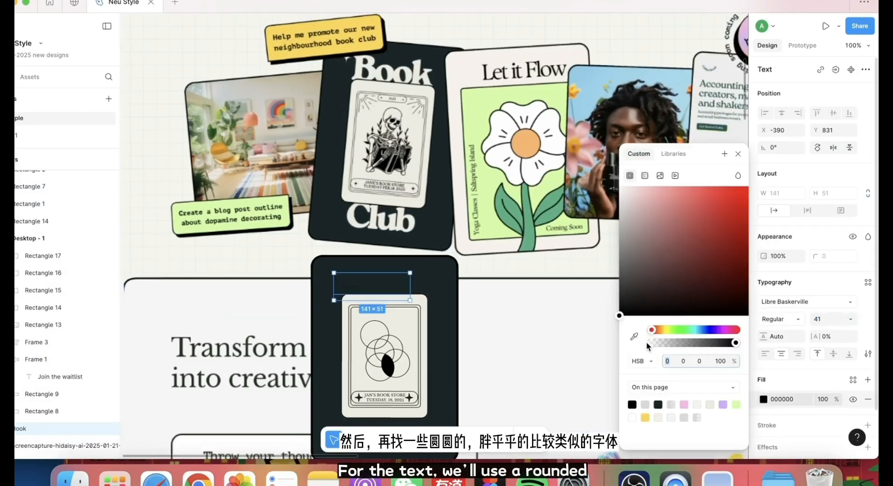
left_click(635, 337)
left_click(408, 87)
right_click(382, 285)
left_click(415, 192)
left_click_drag(381, 287, 386, 282)
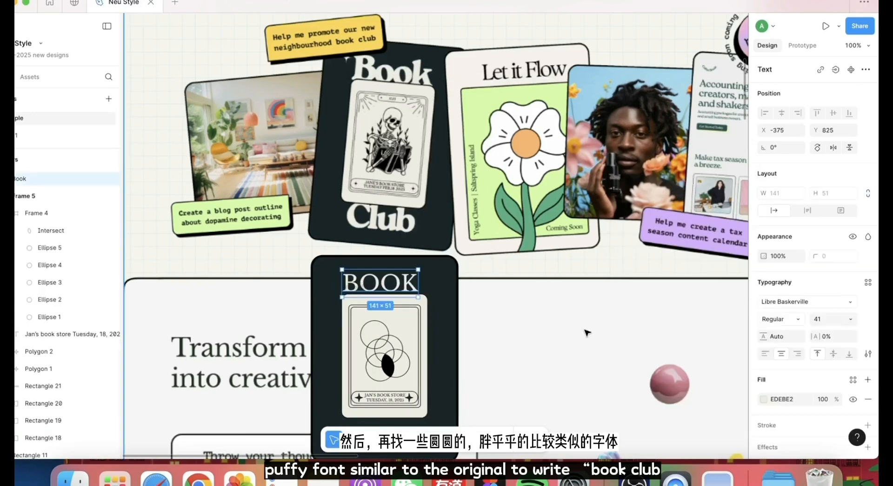
Try the Abyssinica SIL font at size 56 on the BOOK heading and reposition it above the card
left_click(819, 302)
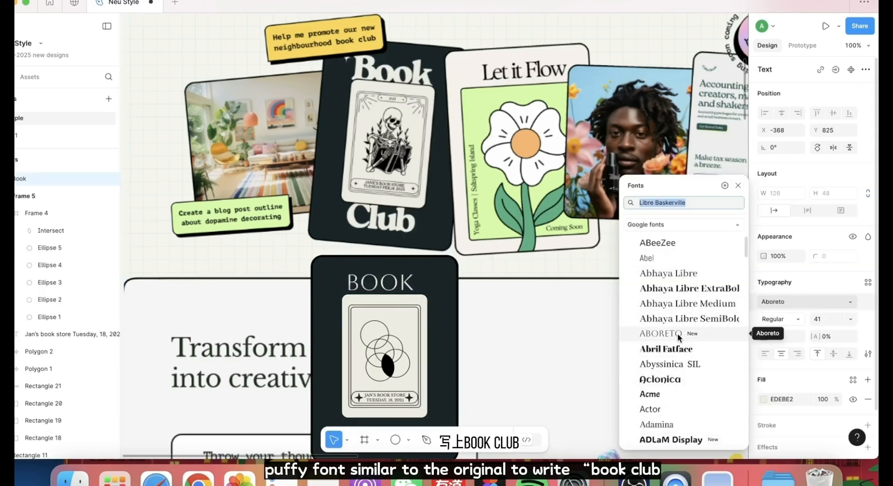
left_click(670, 364)
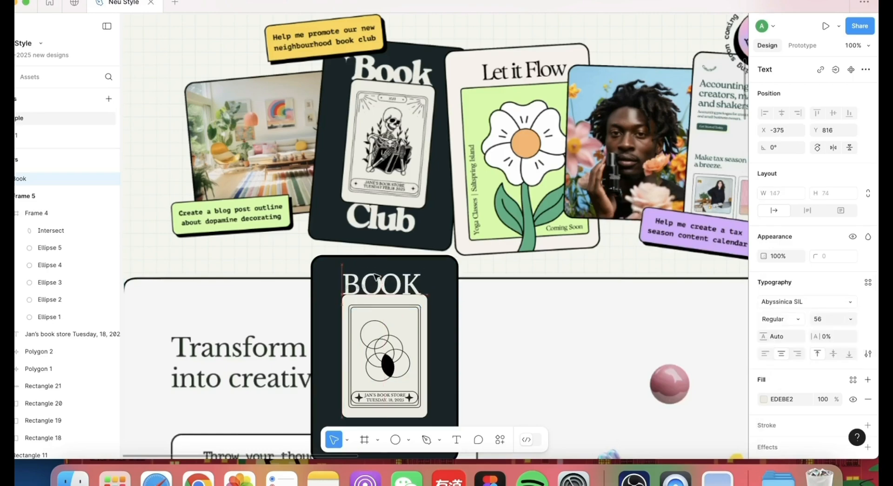
left_click_drag(412, 279, 415, 274)
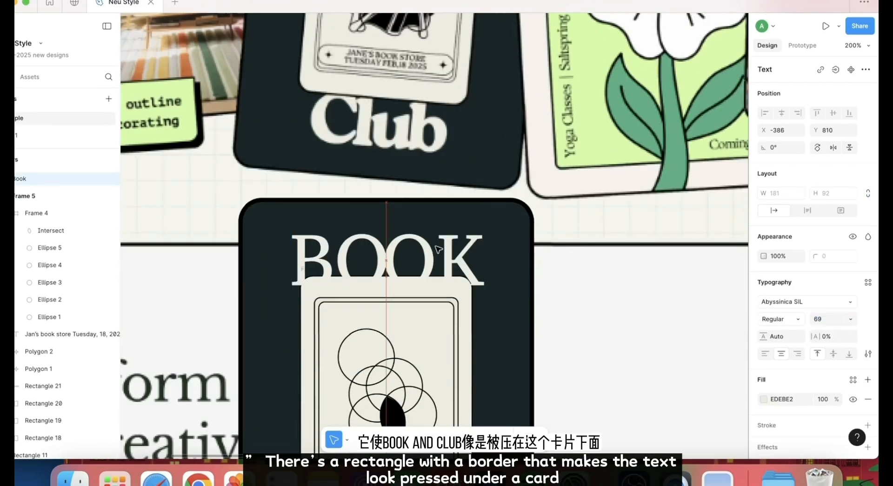
Give the card's base rectangle a black outside stroke of 2
left_click(433, 320)
scroll(447, 307, "down", 3)
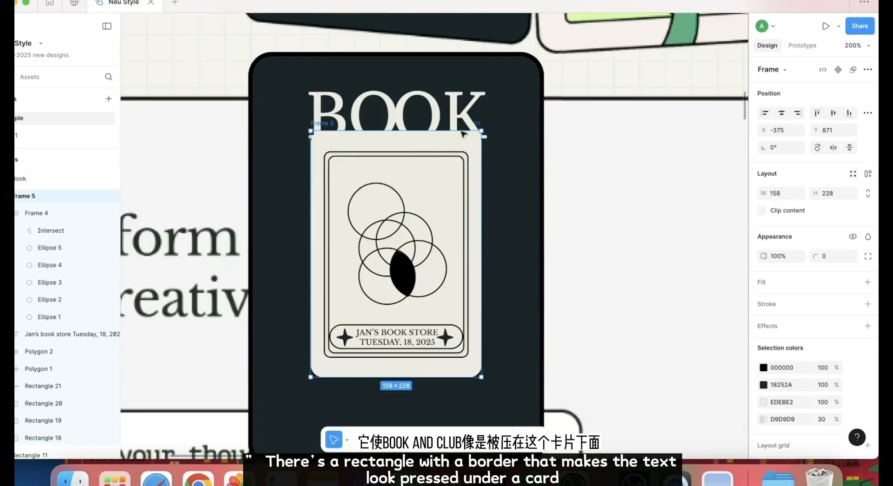
double_click(476, 174)
left_click(822, 383)
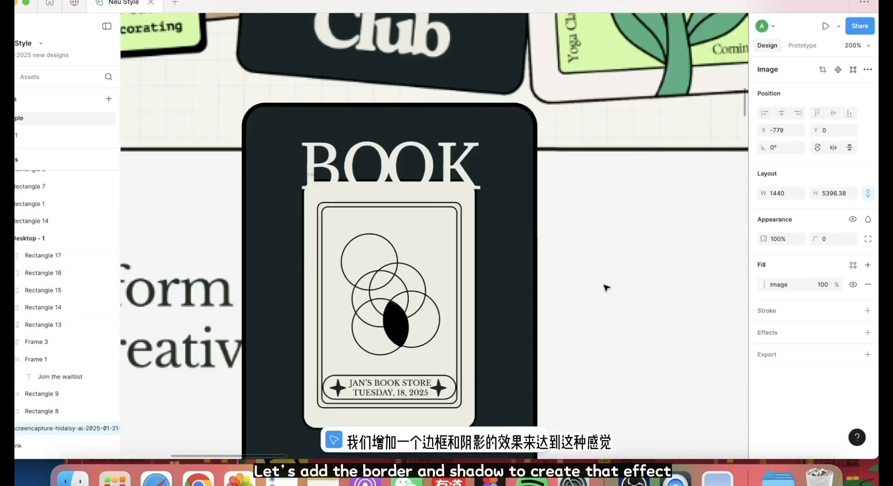
scroll(542, 319, "up", 5)
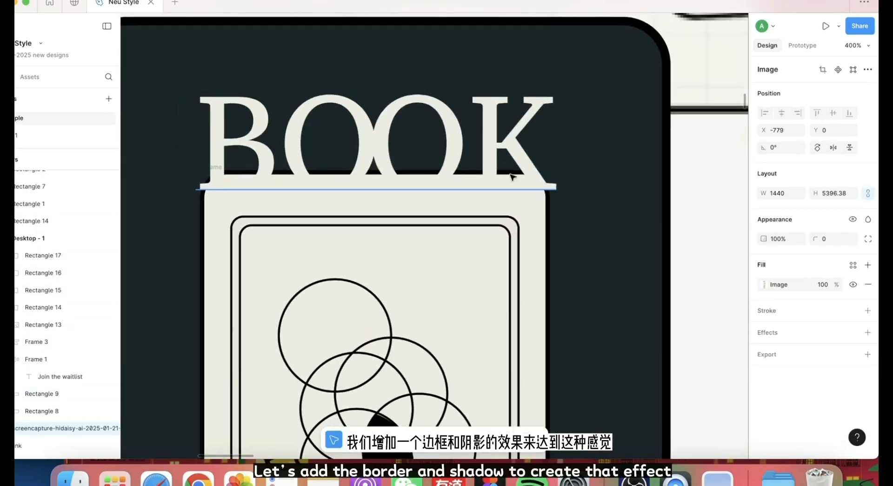
left_click(373, 130)
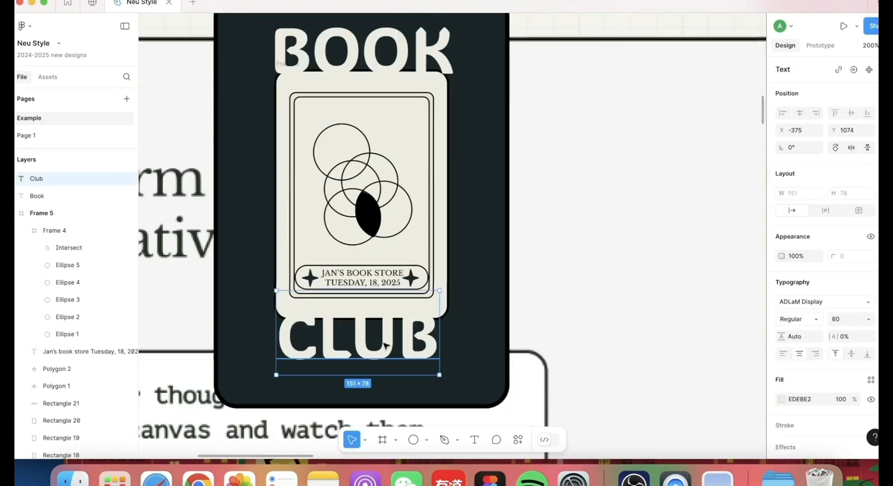
Add a drop shadow to the card's base rectangle with a Y offset of 0 and a blur of 25
left_click(444, 230)
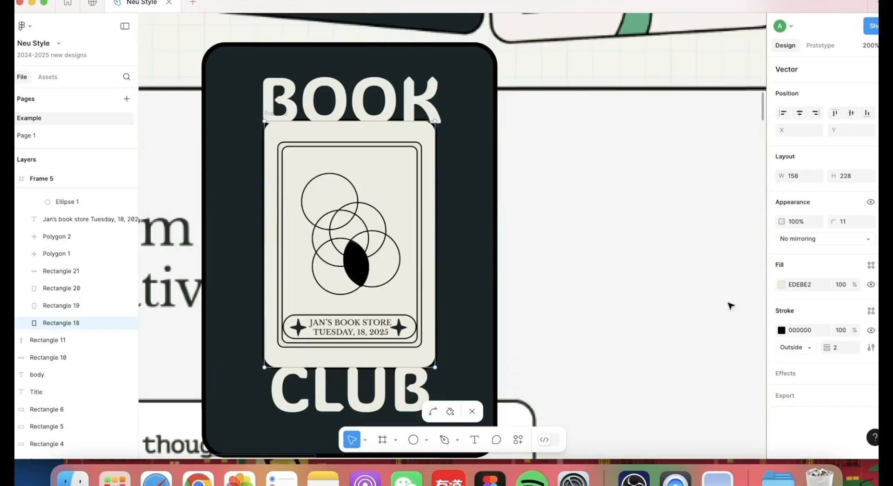
left_click(781, 394)
left_click(679, 387)
type("0")
key("Return")
left_click(679, 398)
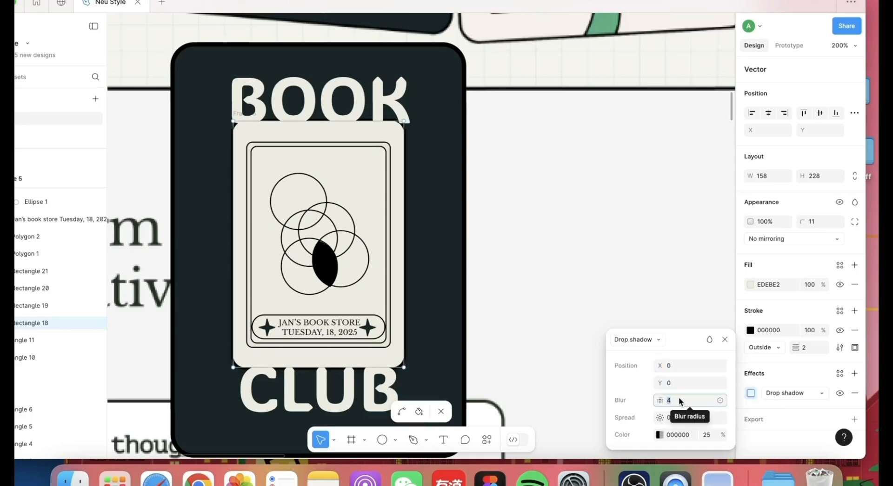
type("25")
key("Return")
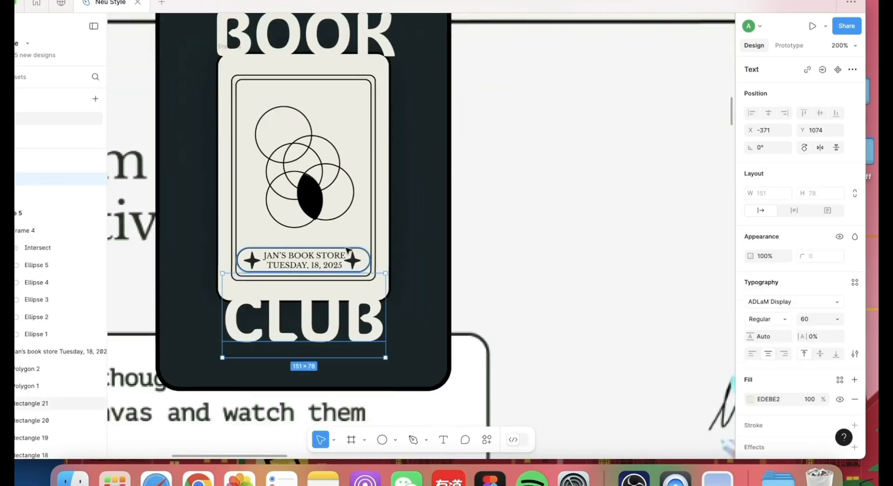
Bring the card frame in front of the BOOK and CLUB text
left_click(346, 250)
left_click(385, 136)
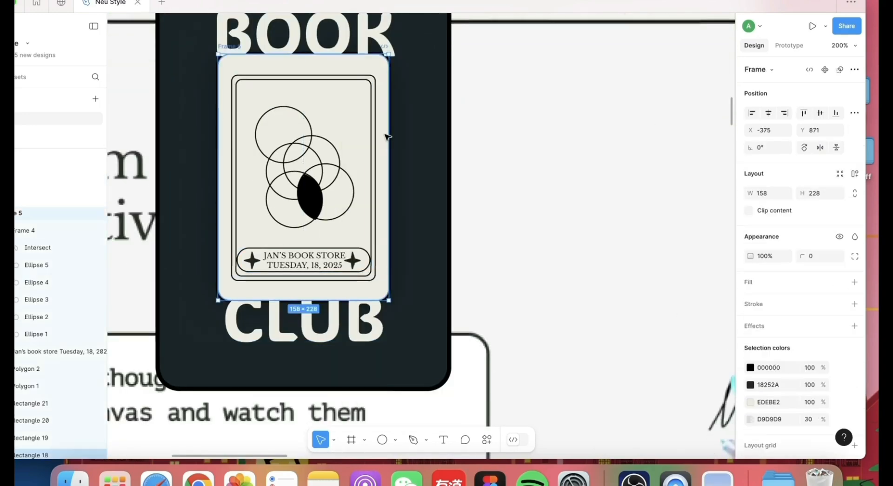
right_click(385, 136)
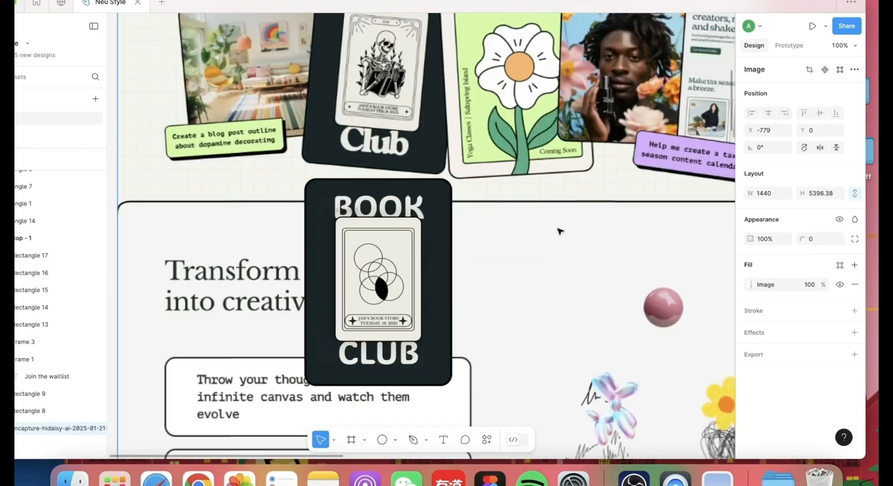
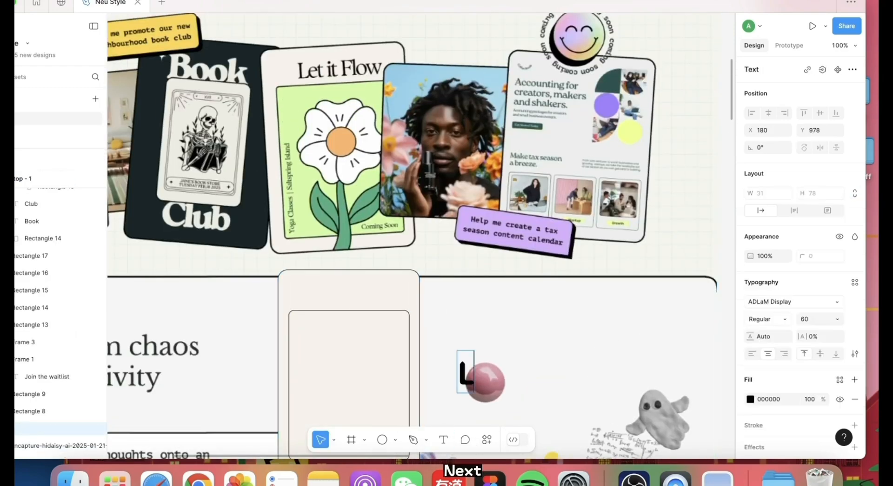
Complete the heading text as "Let it Flow" in mixed case and place it at the top of the poster card
type("ET IT")
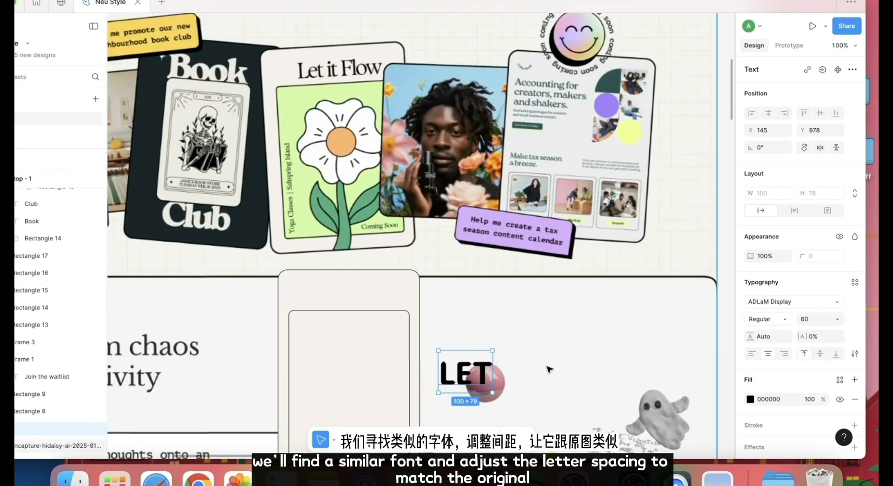
left_click(855, 355)
left_click(686, 321)
double_click(480, 366)
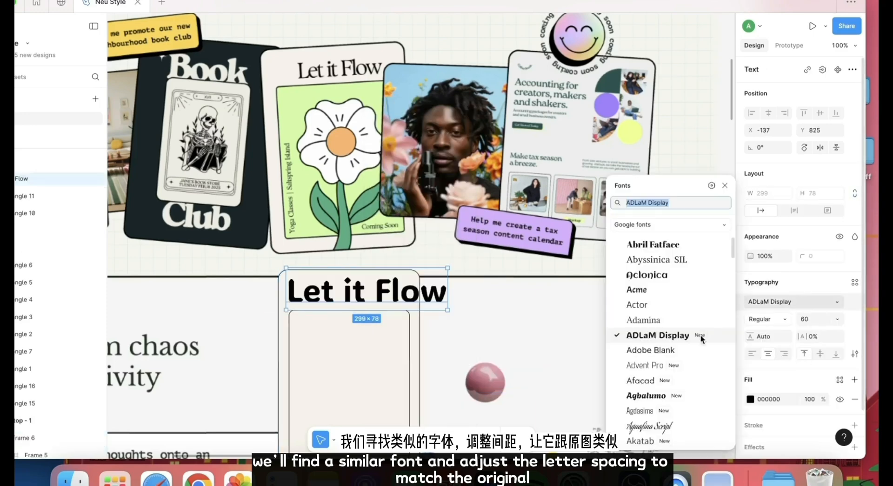
Set the Let it Flow heading in Abyssinica SIL at size 39 and position it above the card's inner panel
left_click(658, 222)
left_click(810, 320)
key("Down")
key("Down")
key("Down")
key("Down")
key("Down")
key("Down")
key("Down")
key("Down")
key("Down")
left_click_drag(371, 293, 359, 302)
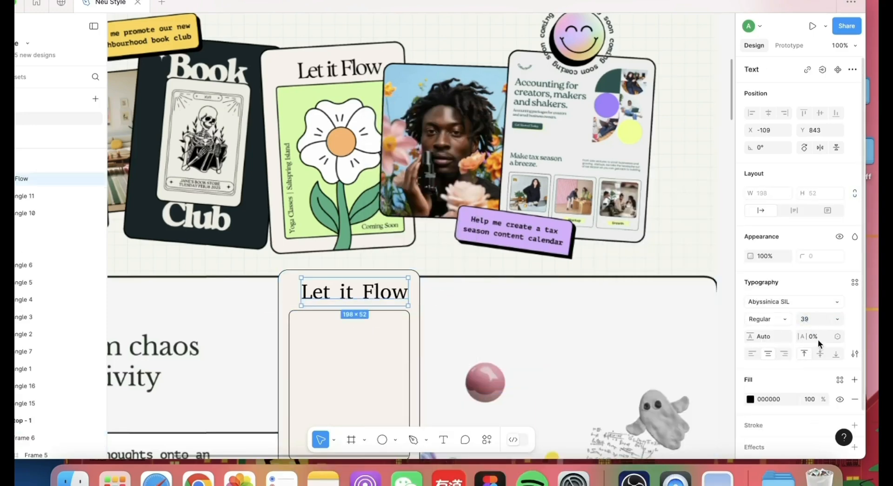
Set the Let it Flow heading's font size to 43 and its letter spacing to -10%
left_click(818, 319)
key("Up")
key("Up")
key("Up")
key("Up")
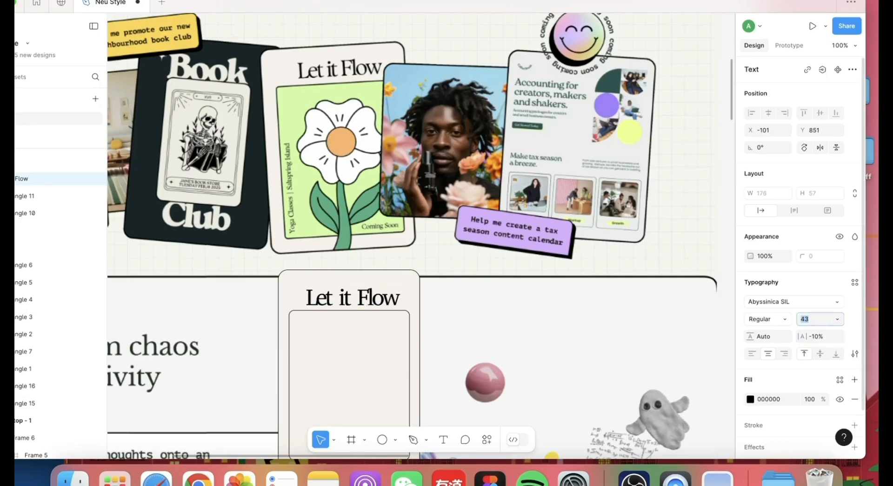
Draw a circle of about 55 × 55 over the orange centre of the flower in the reference
scroll(358, 296, "up", 1)
left_click(342, 176)
key("super+plus")
key("o")
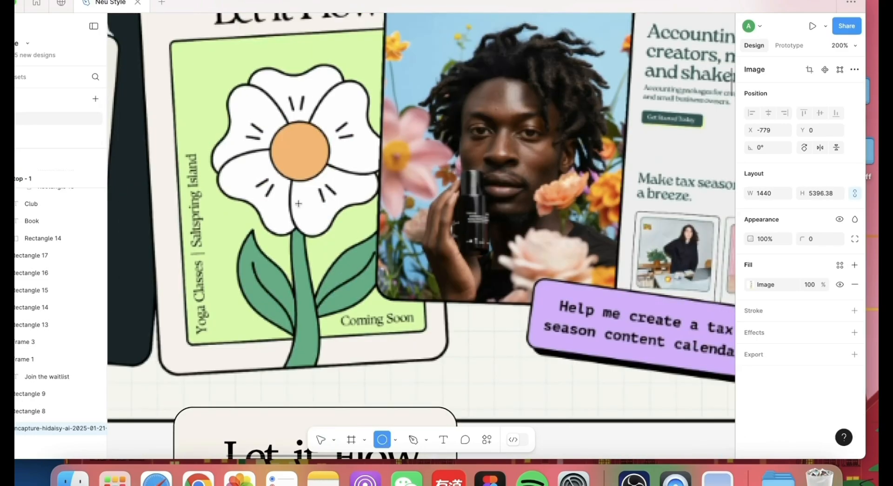
left_click_drag(274, 127, 329, 182)
left_click_drag(293, 151, 292, 146)
left_click_drag(327, 177, 329, 180)
left_click(333, 209)
Align the circle with the reference flower's centre and give it a black stroke
key("super+plus")
scroll(333, 259, "up", 4)
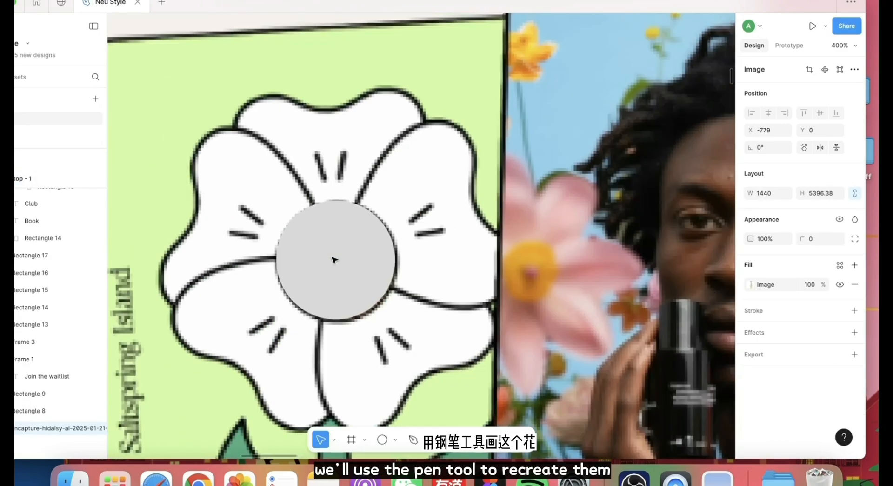
left_click_drag(333, 259, 337, 261)
left_click(787, 310)
left_click(455, 307)
Trace the flower's top petal with the Pen tool and set the path's stroke colour to 000000
scroll(455, 307, "up", 3)
key("p")
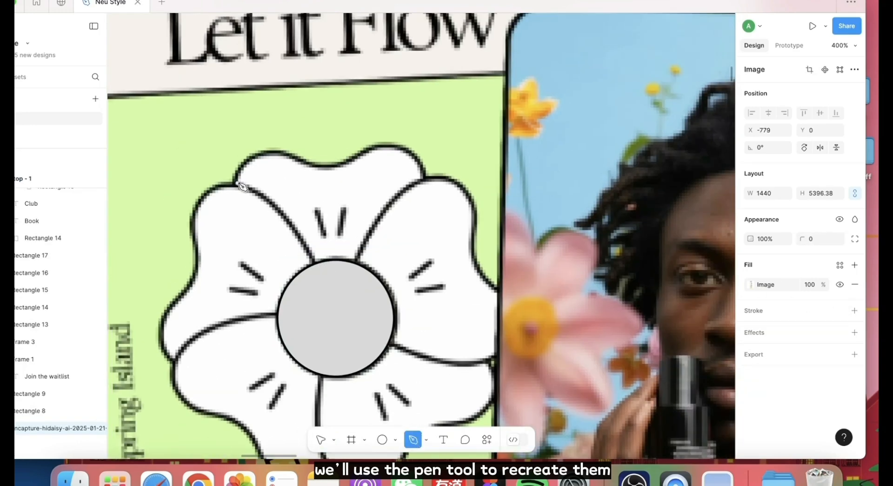
left_click(236, 184)
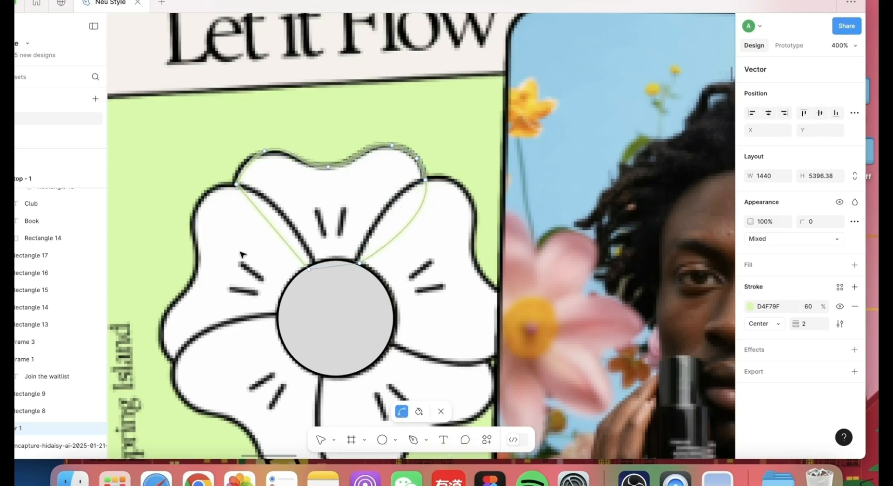
key("super+plus")
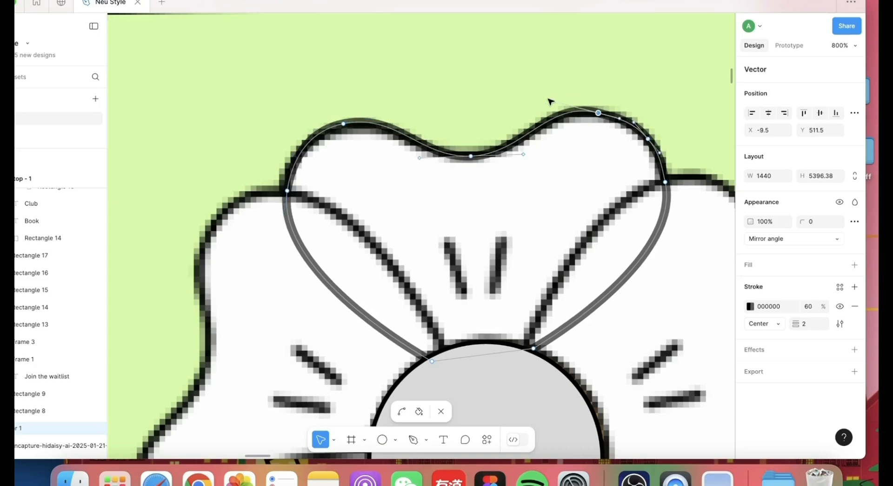
left_click(685, 128)
Trace the flower's right petal with the Pen tool, extending its outline over the portrait photo down to the centre circle
scroll(686, 128, "right", 3)
scroll(685, 128, "down", 2)
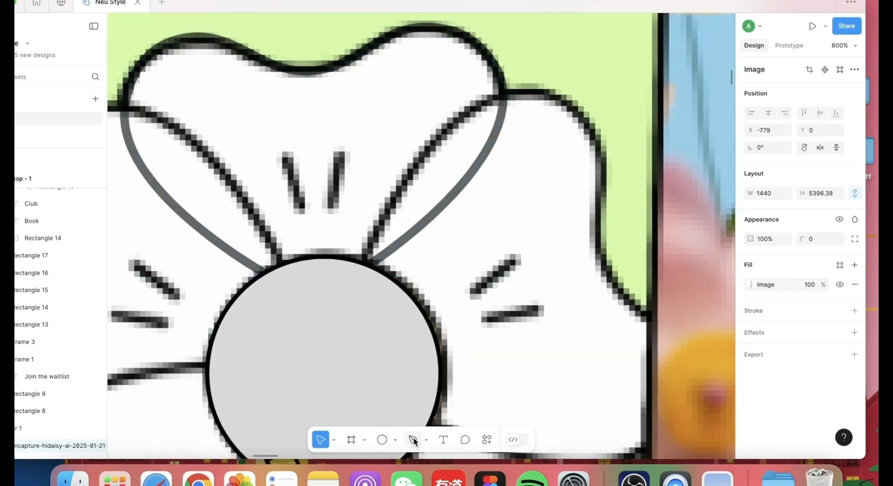
left_click(368, 266)
left_click_drag(529, 93, 624, 99)
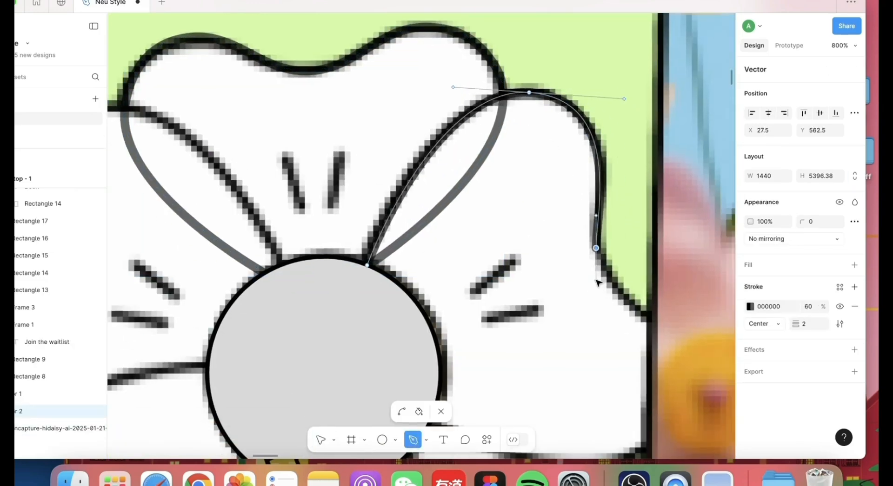
scroll(694, 344, "down", 5)
scroll(694, 344, "right", 1)
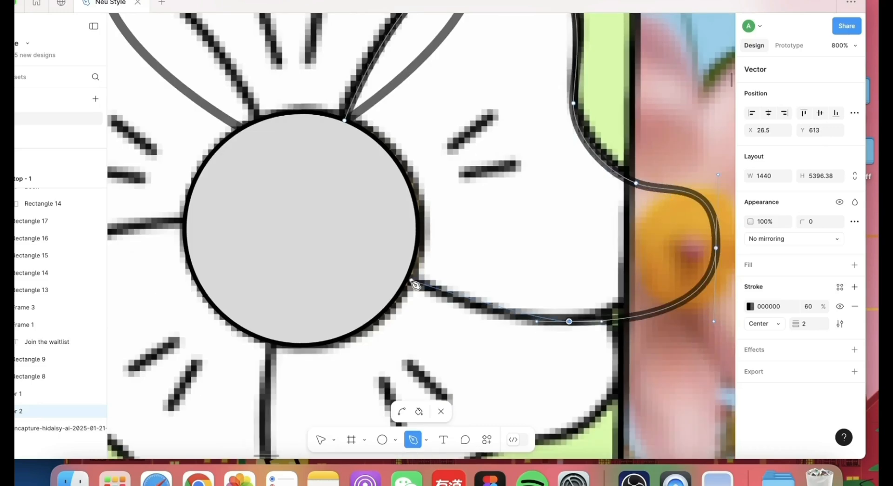
key("Escape")
Trace the flower's upper left petal with the Pen tool, starting and ending at the centre circle
key("super+minus")
key("super+minus")
left_click(355, 375)
key("super+plus")
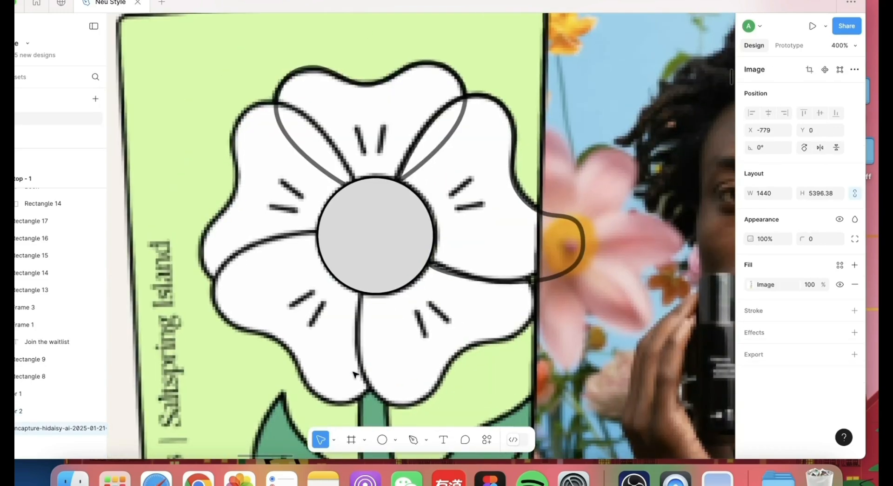
left_click(413, 440)
left_click(355, 177)
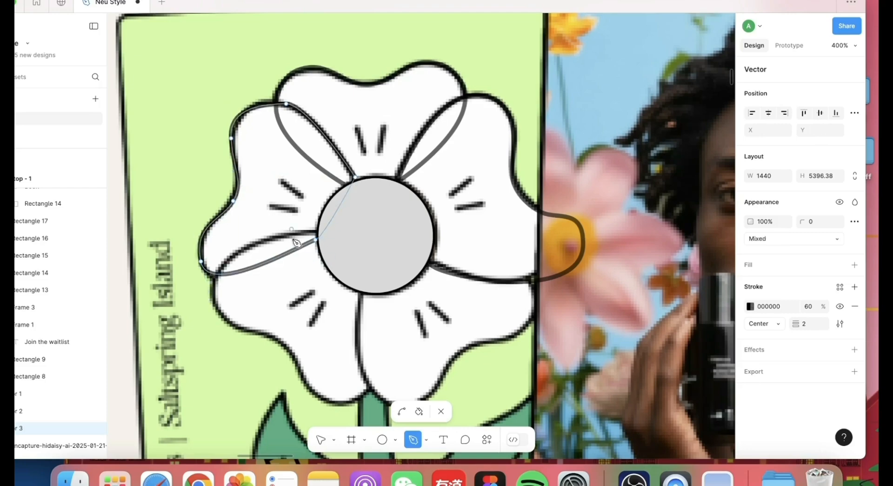
key("Escape")
key("Escape")
key("Escape")
Centre the coloured flower illustration in the poster's inner panel and delete the stray coming soon text
key("super+minus")
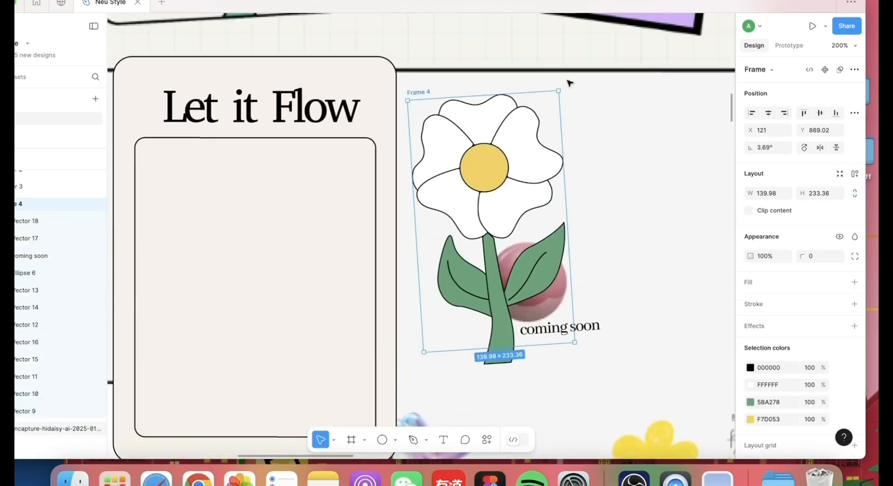
scroll(507, 82, "down", 3)
left_click_drag(570, 83, 317, 189)
scroll(321, 196, "up", 2)
left_click(375, 388)
key("Delete")
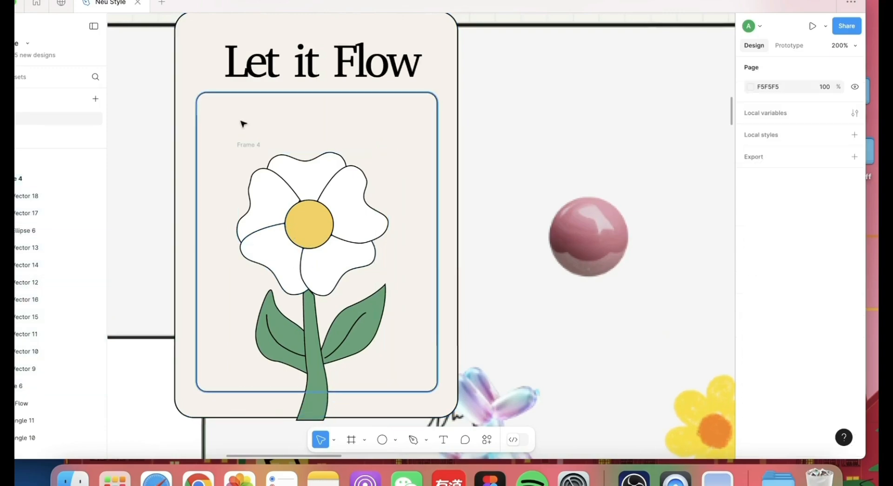
scroll(614, 190, "down", 2)
left_click_drag(319, 275, 359, 274)
left_click(550, 259)
Delete the traced circle and petals lying over the reference flower
scroll(550, 259, "up", 4)
key("super+minus")
left_click(374, 135)
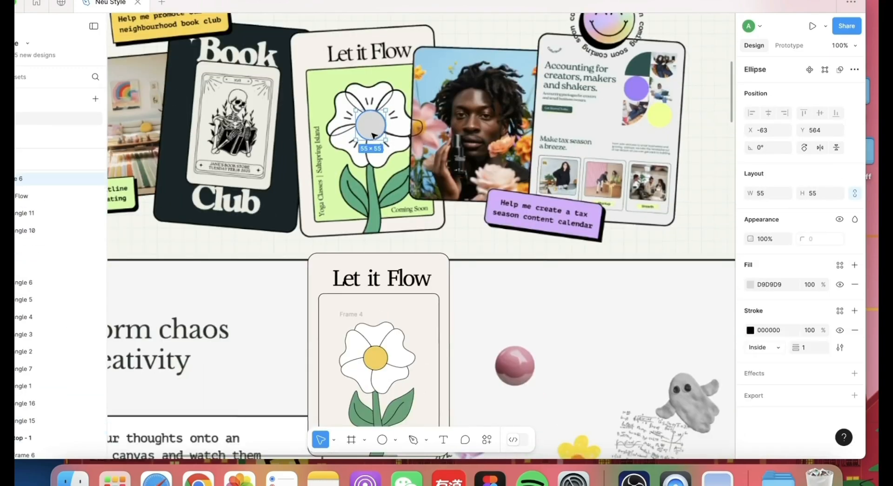
left_click(339, 123, "shift")
left_click(333, 135, "shift")
key("Delete")
Add the text "Yoga class |" beside the Let it Flow poster
left_click(325, 185)
key("super+plus")
scroll(325, 185, "up", 4)
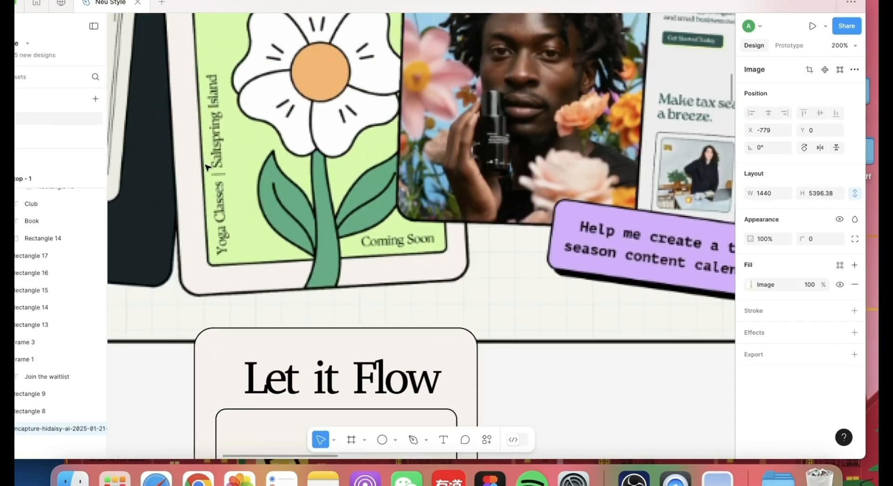
scroll(234, 197, "down", 6)
scroll(599, 279, "left", 1)
left_click(443, 440)
scroll(454, 209, "right", 2)
left_click(455, 210)
type("Youga")
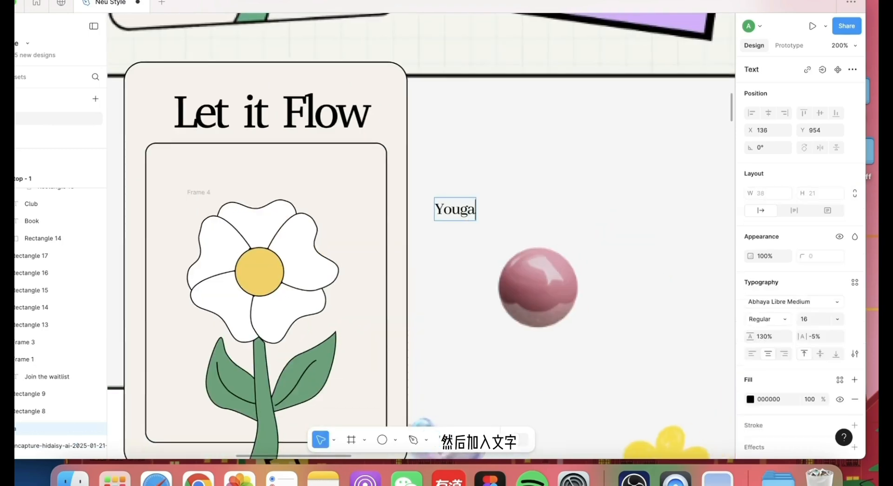
type(" class \\")
key("BackSpace")
type("|")
key("Escape")
Extend the caption to read "Yoga class | shopping Island"
scroll(554, 259, "up", 5)
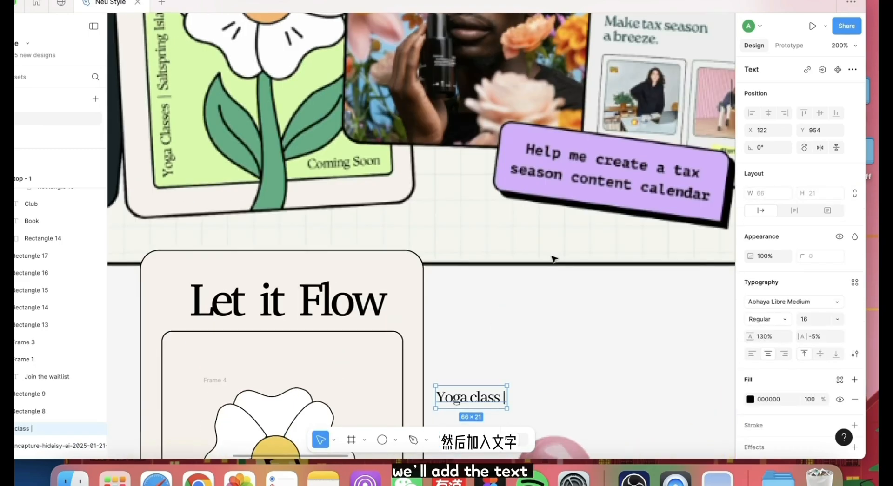
scroll(554, 259, "down", 2)
double_click(542, 357)
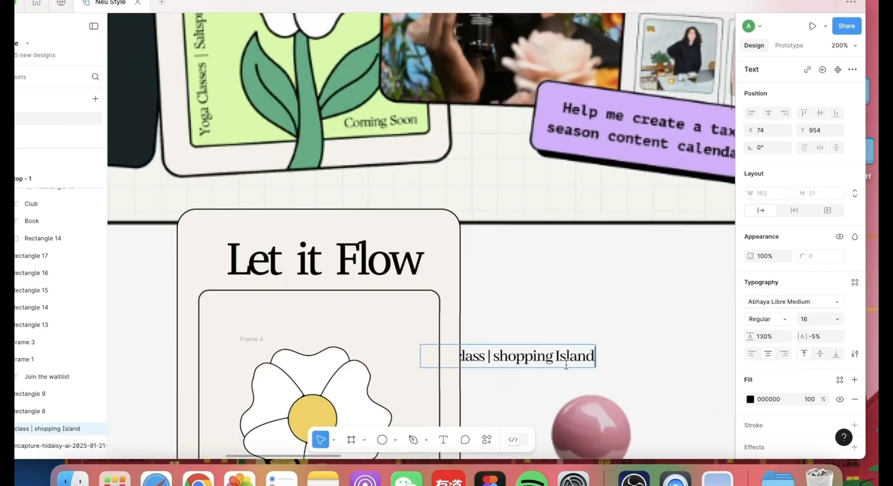
key("Escape")
Rotate the Yoga class caption to vertical, bring it to the front and place it along the inner panel's left edge
scroll(566, 365, "down", 3)
left_click_drag(585, 280, 516, 166)
scroll(528, 154, "up", 2)
left_click_drag(523, 233, 517, 232)
scroll(508, 231, "down", 3)
left_click_drag(526, 268, 246, 353)
scroll(263, 297, "down", 3)
key("]")
left_click_drag(277, 188, 261, 216)
Fill the poster's inner panel with the light green from the reference poster
left_click(458, 247)
left_click(751, 284)
scroll(610, 129, "up", 6)
left_click(609, 130)
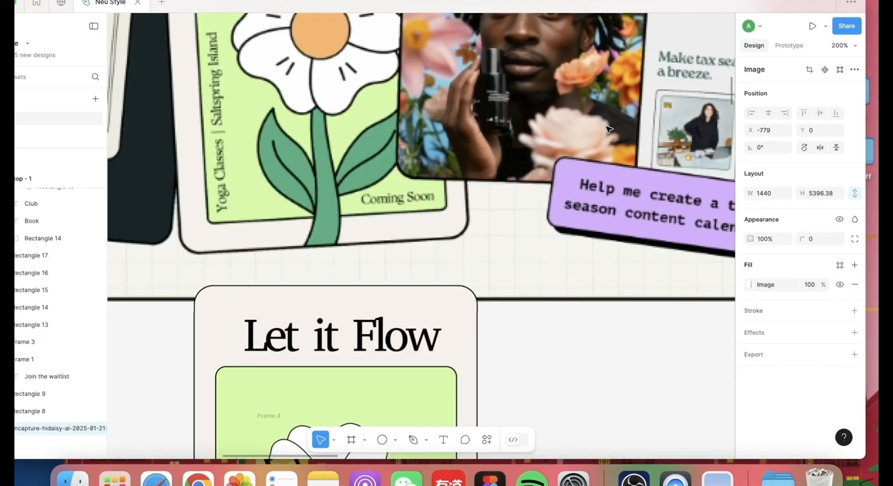
Thicken the black strokes of the poster's outer card and inner panel, starting both at 4 and fine-tuning the weight against the reference
scroll(609, 130, "down", 5)
left_click(494, 218)
left_click(805, 346)
type("4")
left_click(458, 233)
left_click(802, 348)
type("4")
left_click(573, 238)
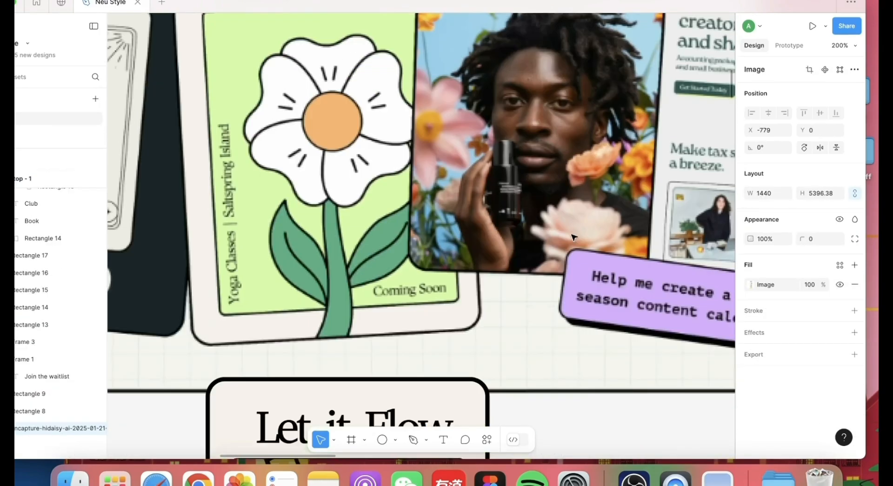
scroll(573, 238, "down", 5)
left_click(484, 279)
left_click(805, 347)
left_click(644, 297)
Set the letter spacing of the vertical Yoga class caption to -3%
scroll(644, 297, "up", 3)
scroll(643, 297, "down", 3)
left_click(298, 154)
left_click(826, 336)
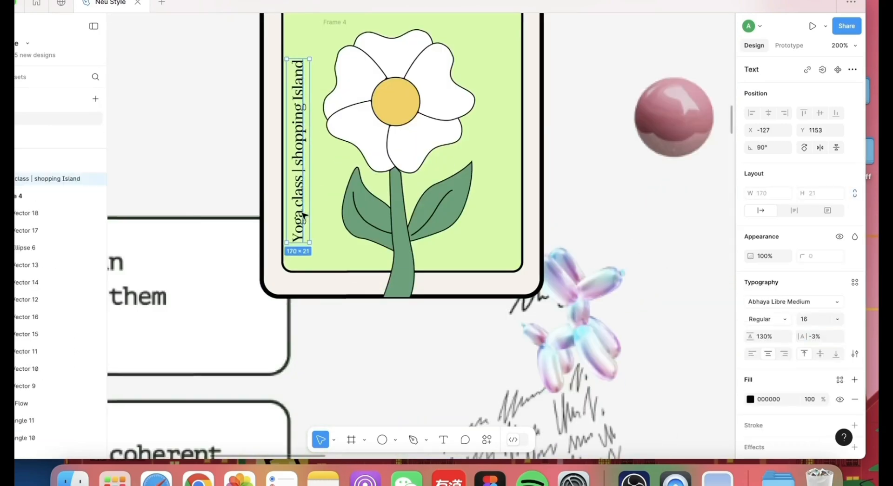
scroll(304, 215, "up", 6)
Duplicate the vertical caption outside the poster, turn the copy horizontal and change its text to "Coming Soon"
left_click(554, 199)
scroll(554, 199, "down", 5)
left_click_drag(293, 169, 546, 209)
left_click_drag(575, 168, 658, 293)
left_click_drag(600, 272, 689, 288)
double_click(689, 288)
type("Coming Soon")
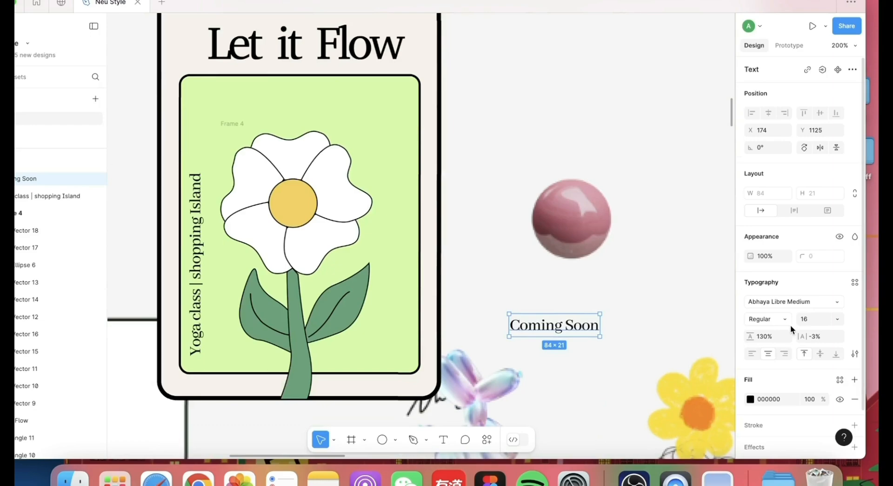
Set the letter spacing of both captions to 0% and place Coming Soon in the inner panel's lower right corner
left_click(819, 336)
type("0")
left_click_drag(534, 327, 353, 366)
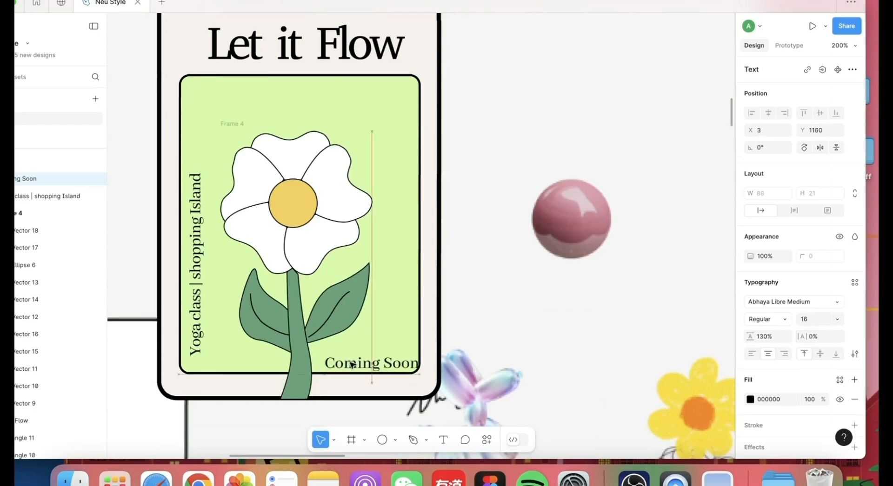
left_click(196, 265)
left_click(819, 337)
type("0")
Set the Coming Soon caption's font size to 14
left_click(584, 278)
scroll(584, 277, "down", 9)
left_click(406, 196)
left_click(805, 353)
type("16")
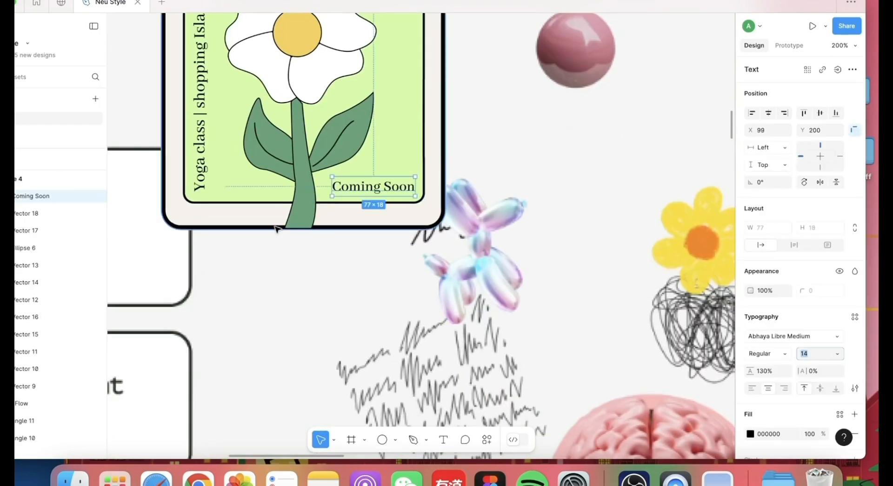
Select all parts of the Let it Flow poster and wrap them in one frame
left_click(449, 260)
scroll(449, 255, "down", 8)
left_click(390, 194, "shift")
key("alt+super+g")
Place the Let it Flow poster frame beside the Book Club poster, tilted 3.35°, and delete the placeholder rectangle it replaces
left_click_drag(389, 231, 656, 201)
left_click(650, 297)
scroll(609, 195, "up", 5)
left_click(642, 200)
left_click(580, 264)
scroll(580, 259, "right", 3)
key("Delete")
left_click_drag(532, 246, 514, 245)
scroll(516, 244, "left", 2)
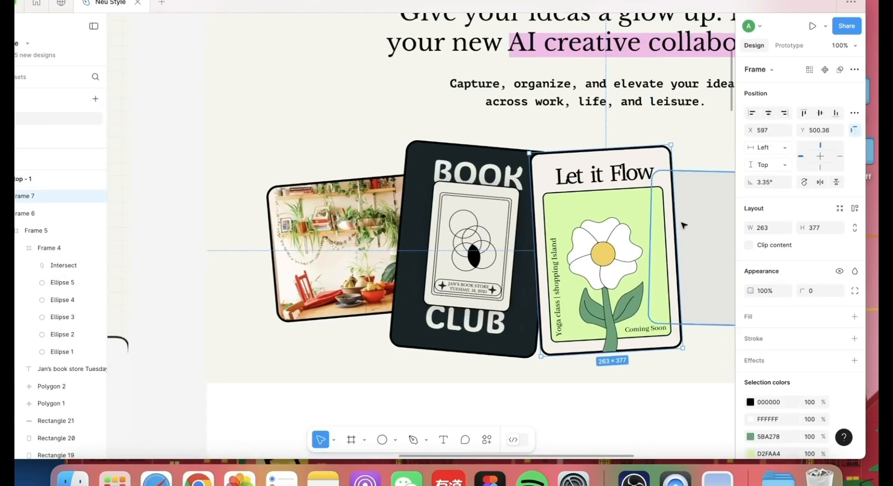
Examine how the reference's portrait photo card overlaps the Let it Flow poster and the landing page card
scroll(631, 365, "down", 2)
left_click(630, 367)
scroll(631, 367, "down", 5)
scroll(630, 367, "left", 2)
scroll(379, 200, "down", 1)
scroll(379, 200, "up", 5)
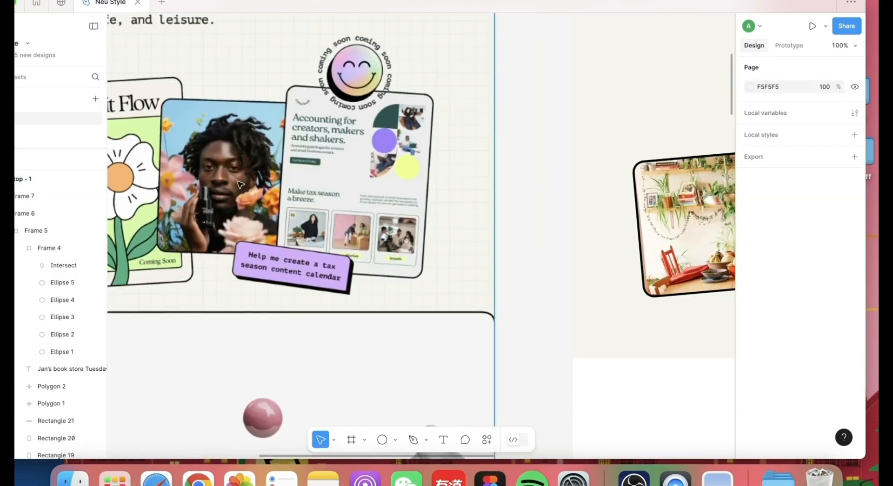
scroll(239, 185, "left", 1)
scroll(240, 184, "down", 5)
scroll(240, 185, "right", 3)
Try to send the grey placeholder rectangle beside the Let it Flow poster to the back, and undo it
left_click(600, 245)
right_click(601, 245)
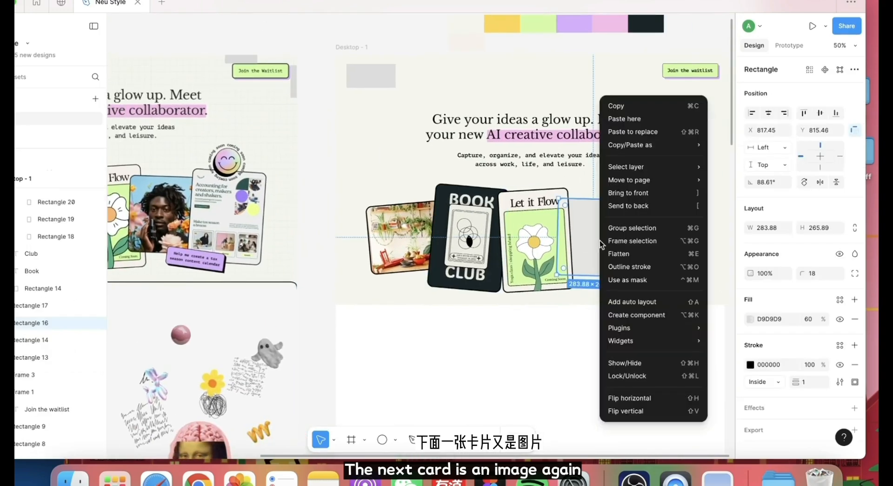
left_click(625, 206)
left_click(806, 319)
left_click(487, 243)
left_click(531, 243)
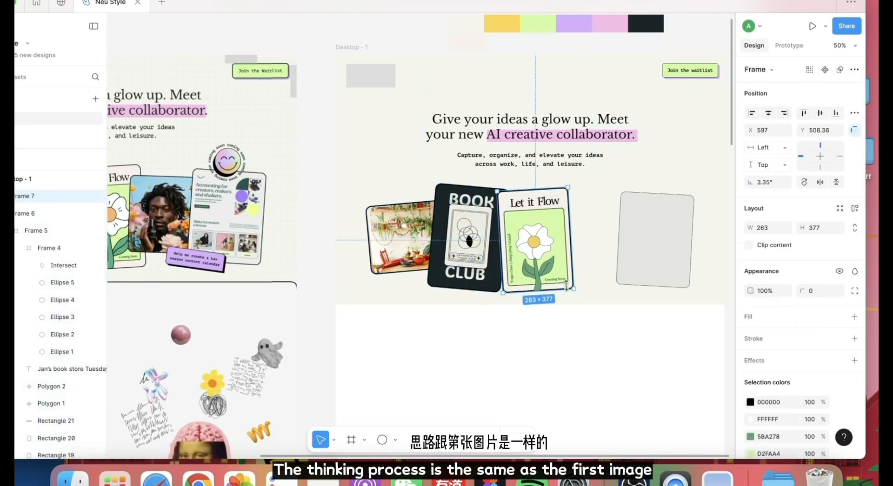
key("super+z")
key("super+z")
Bring the placeholder rectangle in front of the Let it Flow poster and open the Unsplash plugin for it
right_click(594, 224)
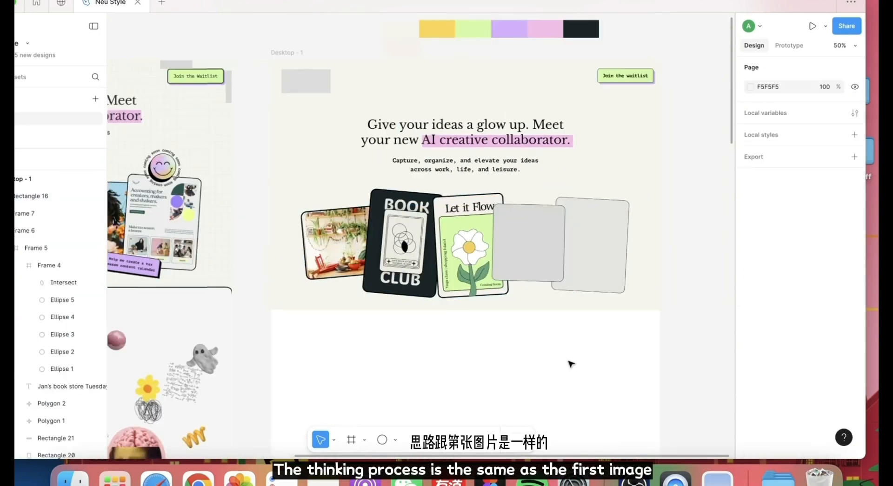
scroll(570, 365, "right", 2)
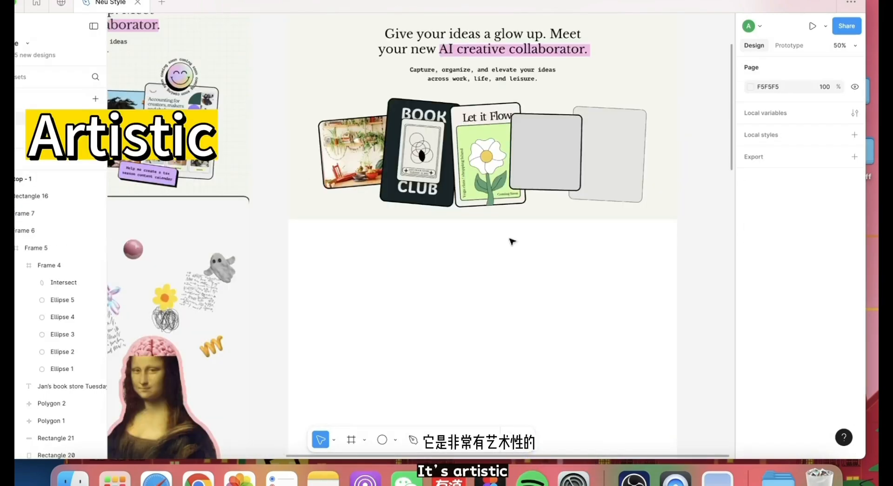
right_click(521, 168)
key("Escape")
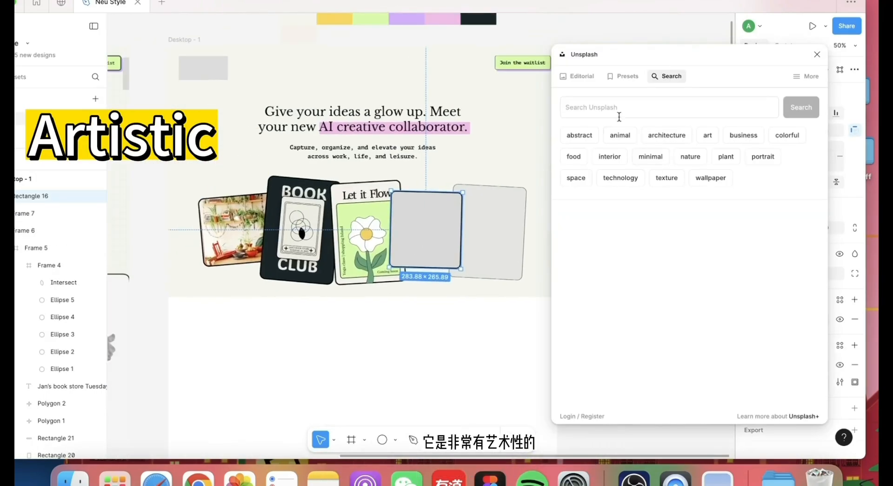
Search Unsplash for flower and art images and browse the results for a vibrant, artistic photo
type("flower")
key("Return")
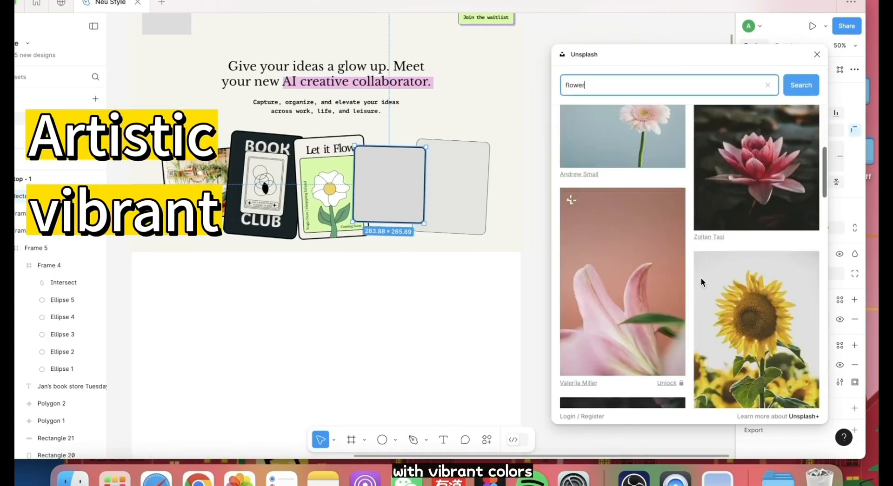
scroll(701, 278, "down", 5)
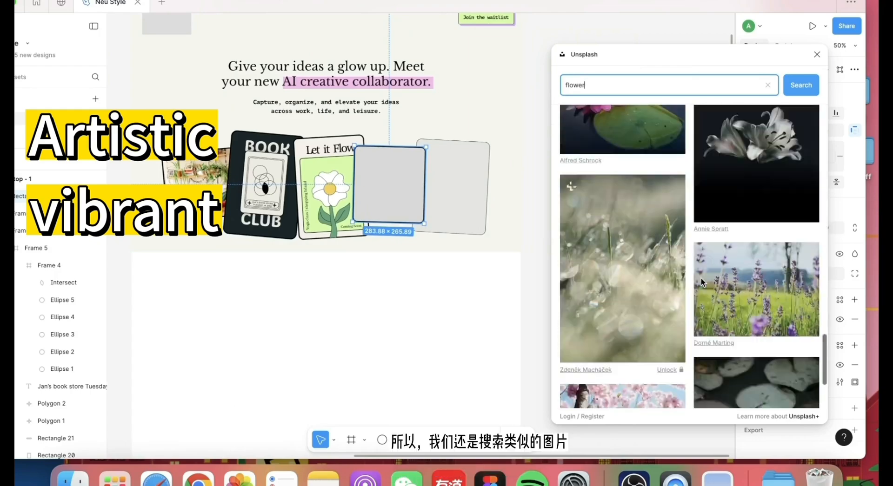
scroll(701, 342, "down", 15)
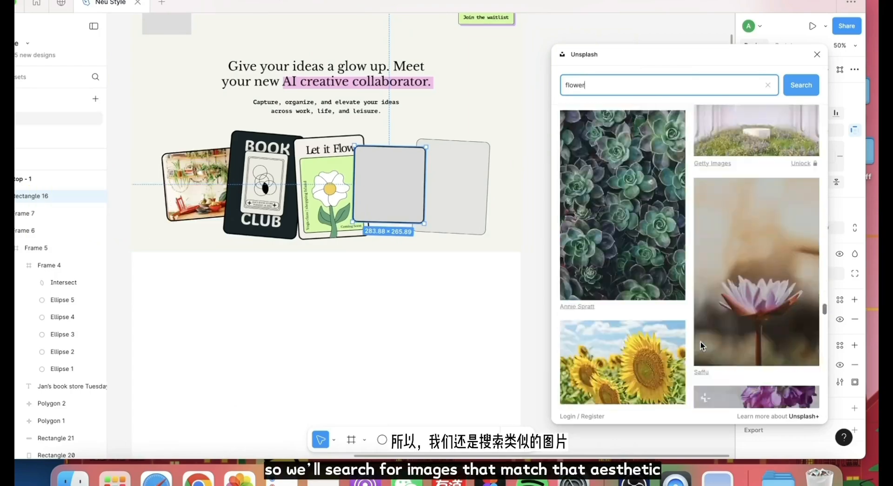
scroll(701, 342, "down", 15)
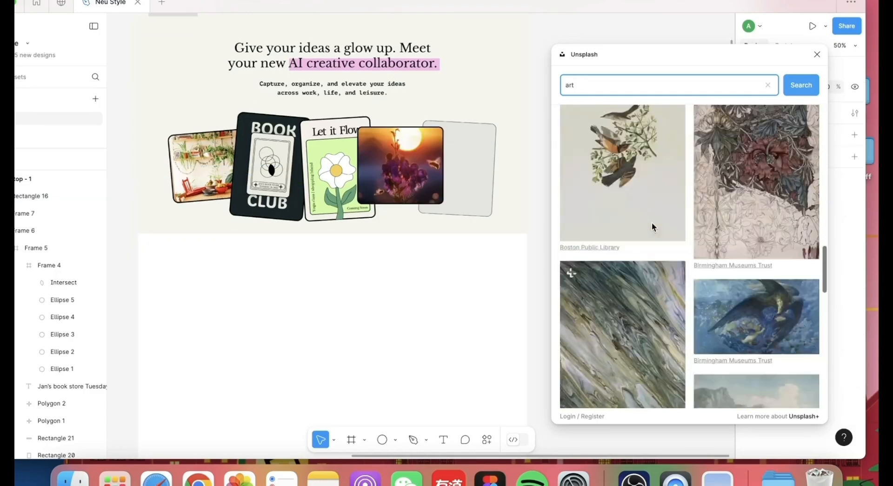
scroll(652, 223, "down", 10)
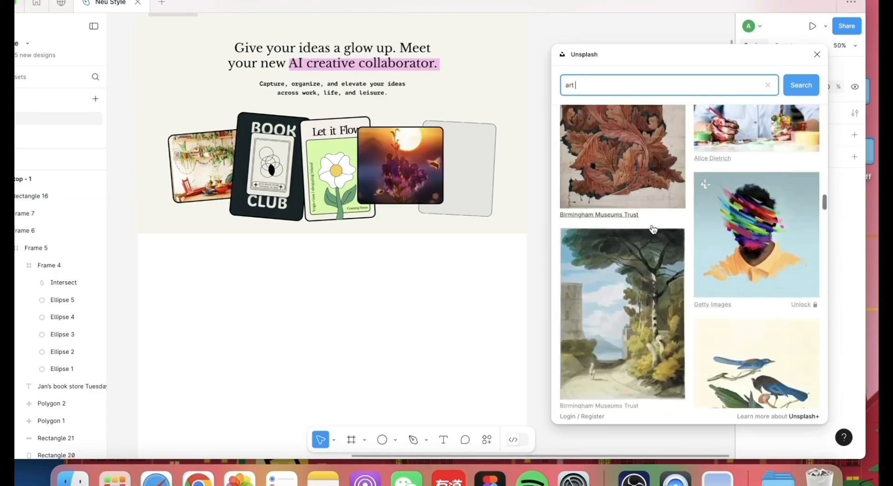
scroll(652, 225, "down", 5)
scroll(651, 224, "down", 10)
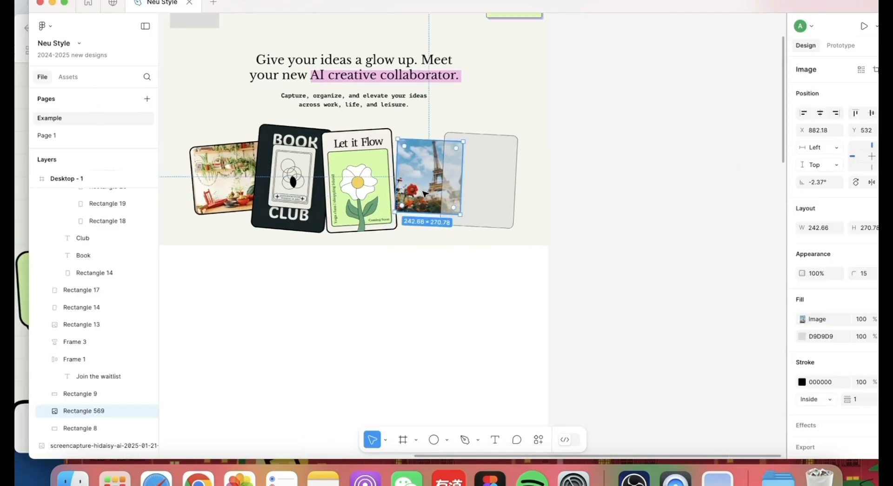
Bring the Eiffel Tower photo to the front with a stroke weight of 4 and fit it beside the Let it Flow poster
right_click(426, 177)
left_click(488, 200)
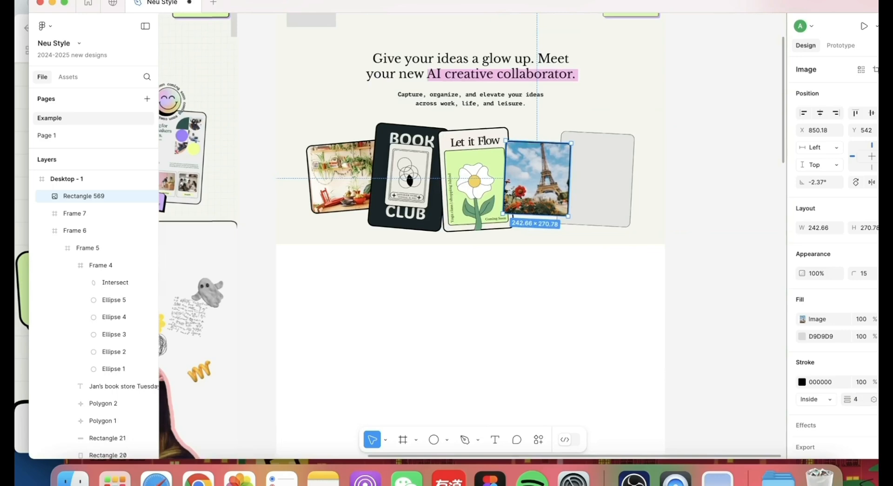
scroll(741, 365, "left", 5)
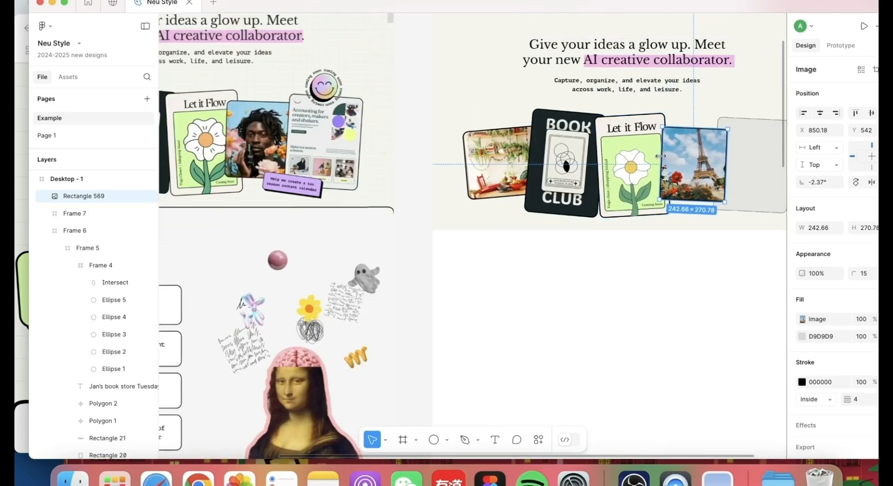
scroll(657, 158, "right", 1)
left_click_drag(660, 157, 702, 174)
double_click(598, 175)
key("Up")
key("Up")
left_click(665, 172)
scroll(691, 261, "up", 5)
Select the flower's petals in the Let it Flow poster and set their stroke weight to 2
double_click(452, 212)
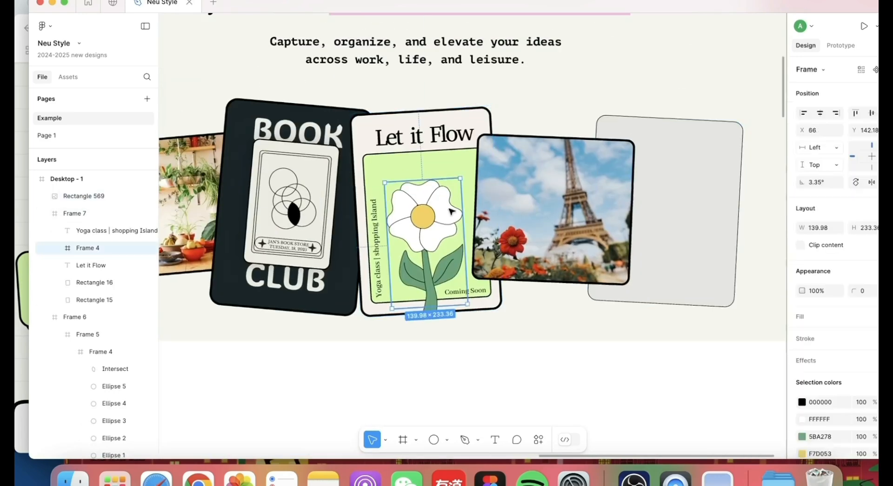
left_click(451, 212)
left_click(414, 189, "shift")
left_click(535, 367)
scroll(501, 257, "left", 10)
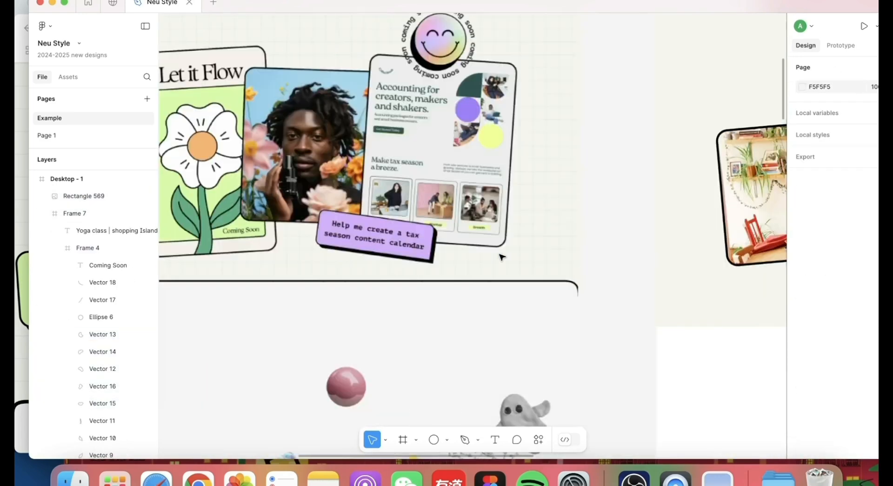
scroll(501, 257, "right", 8)
double_click(580, 189)
scroll(580, 189, "right", 3)
left_click(860, 382)
type("2")
Select the flower's stem, leaves and leaf veins together and adjust their outlines to suit the petals
left_click(438, 239)
left_click(416, 245, "shift")
left_click(460, 248, "shift")
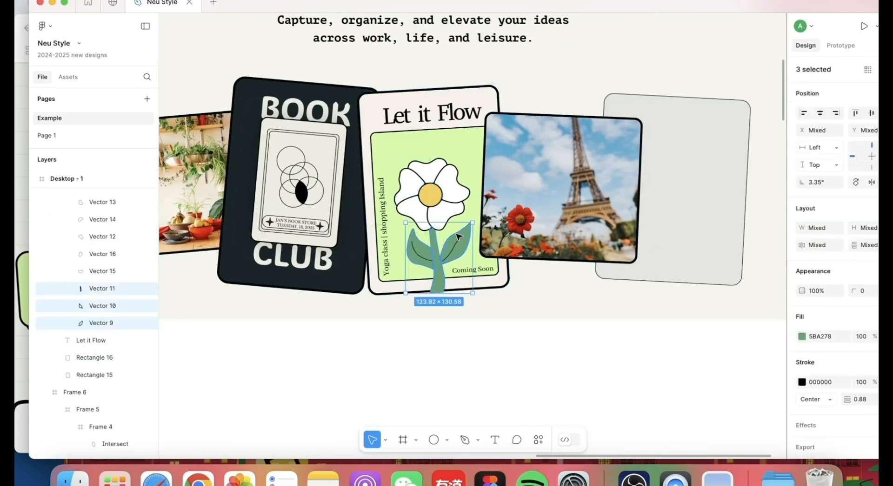
left_click(453, 249, "shift")
left_click(418, 253, "shift")
scroll(753, 395, "right", 3)
left_click(753, 396)
double_click(374, 278)
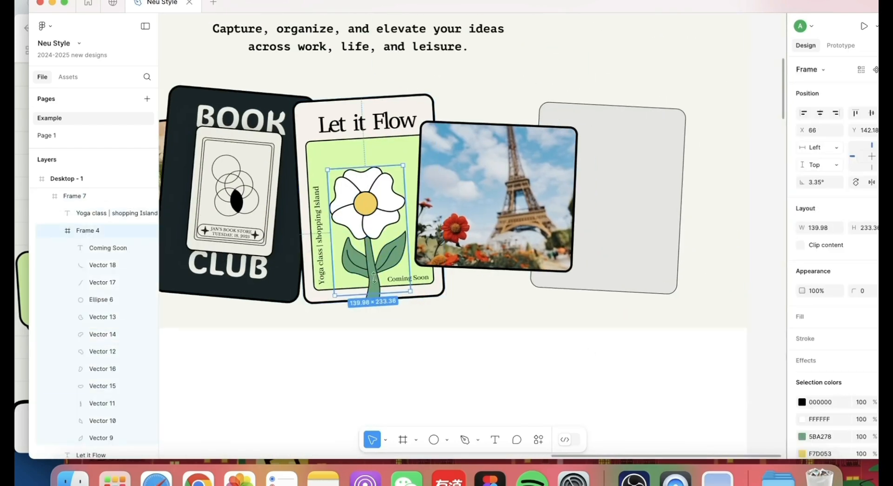
double_click(374, 279)
left_click(379, 323)
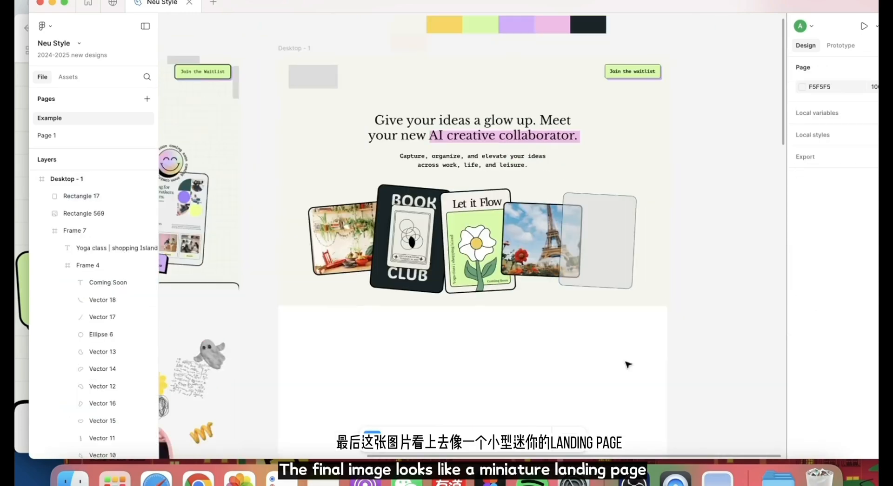
Give the last placeholder card an opaque EDEDED fill and 4-weight black stroke, and place an upright copy below the reference
left_click(598, 242)
left_click(802, 319)
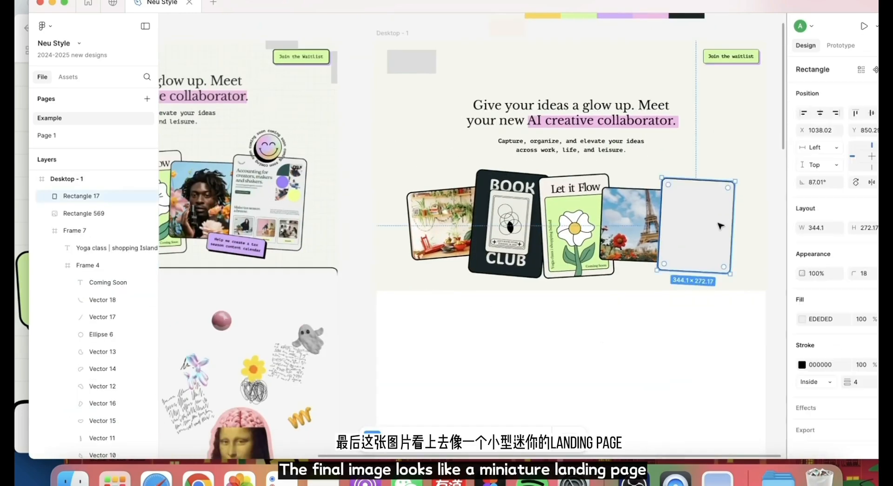
left_click_drag(697, 242, 279, 321)
scroll(292, 305, "up", 3)
scroll(292, 305, "up", 5)
scroll(293, 303, "left", 5)
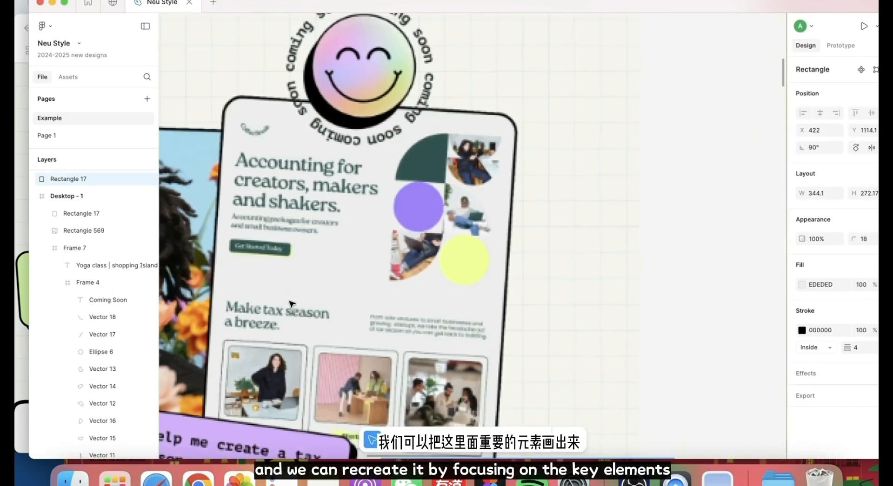
Add the left-aligned headline "Accounting for creators, makers and shakers." in a 164-wide text box near the reference card
scroll(293, 302, "down", 3)
scroll(424, 395, "up", 1)
key("t")
left_click(493, 226)
type("Accounting for")
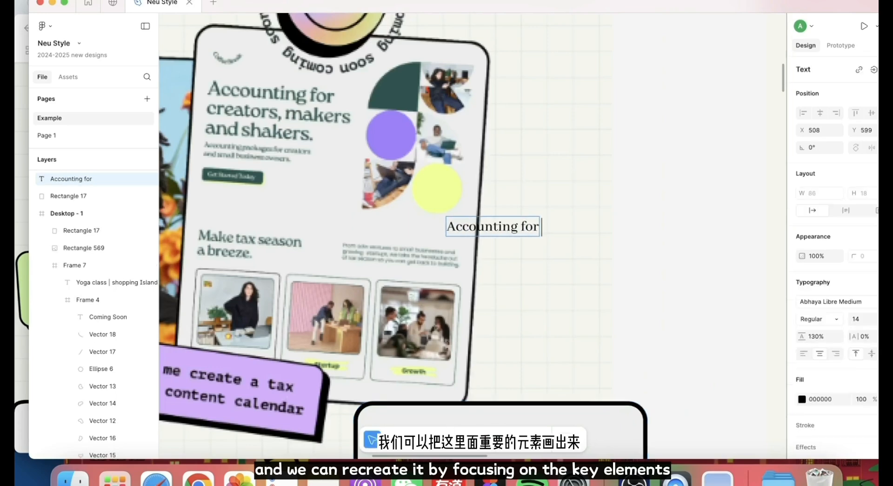
type(" creators, makers and shakers.")
key("Escape")
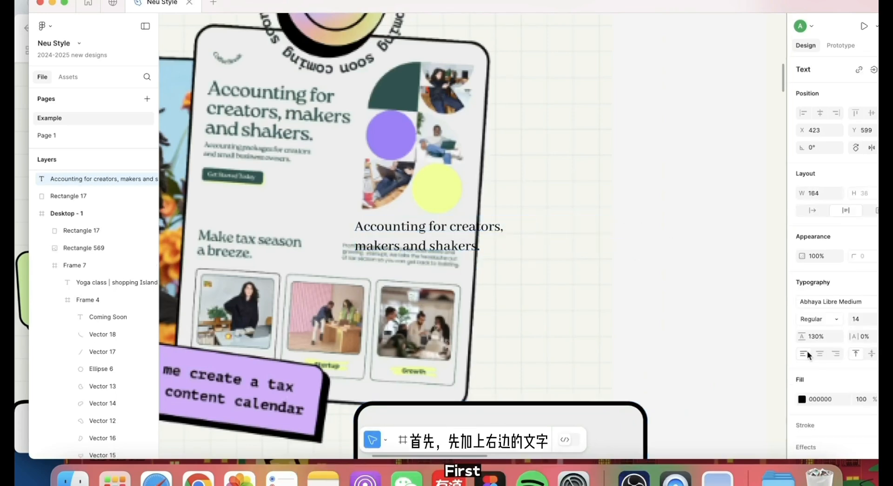
left_click_drag(435, 242, 378, 197)
left_click_drag(77, 5, 54, 5)
left_click(41, 2)
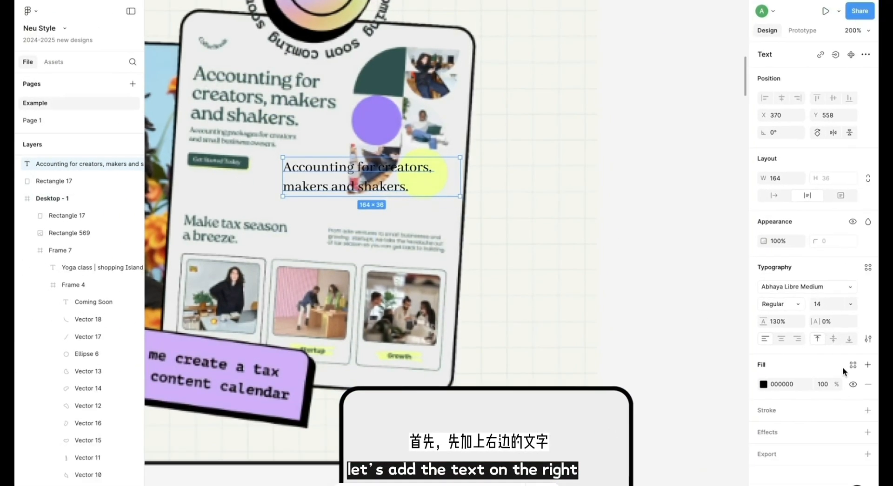
Set the headline's font to Libre Baskerville and its letter spacing to 0%
key("Up")
key("Up")
key("Up")
key("Up")
key("Up")
key("Up")
key("Up")
key("Up")
key("Up")
key("Up")
left_click(851, 287)
type("lib")
left_click(706, 414)
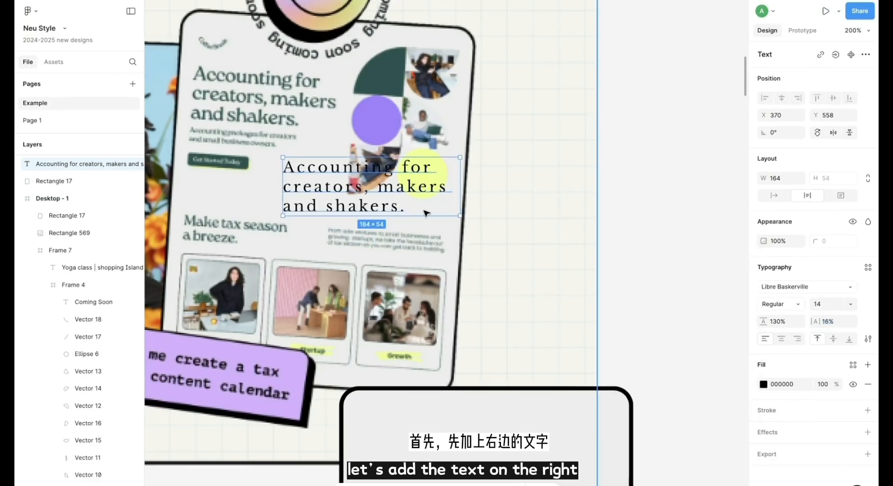
type("0")
key("Return")
Style the headline at size 16 with 115% line height and colour 25534F, and move it into the upright card
left_click_drag(411, 188, 406, 204)
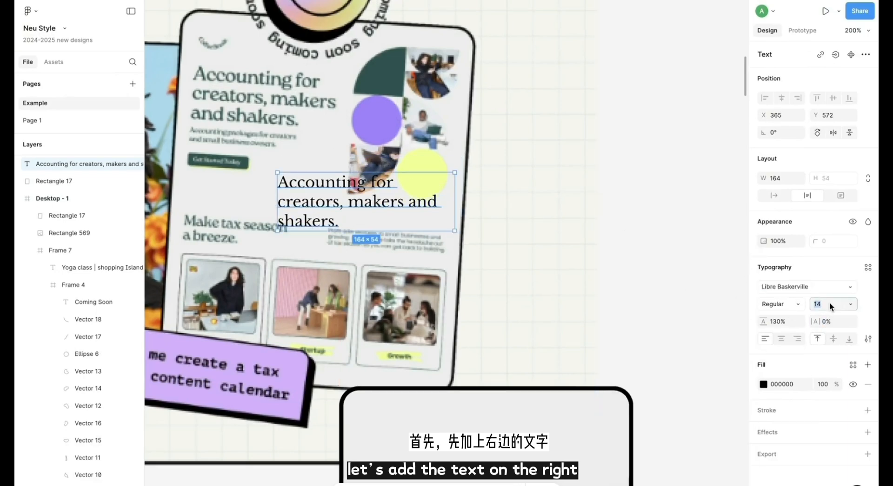
type("0")
key("Return")
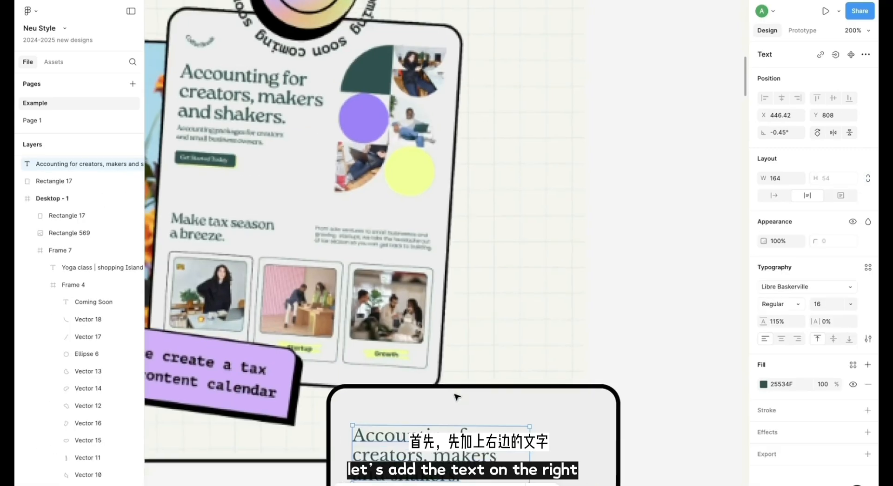
Duplicate the headline beneath itself, set the copy's font size to 8 and narrow its text box to 130.17
scroll(457, 398, "down", 4)
left_click_drag(424, 245, 424, 322)
scroll(424, 322, "down", 2)
double_click(425, 264)
left_click(820, 305)
key("Up")
key("Up")
key("Up")
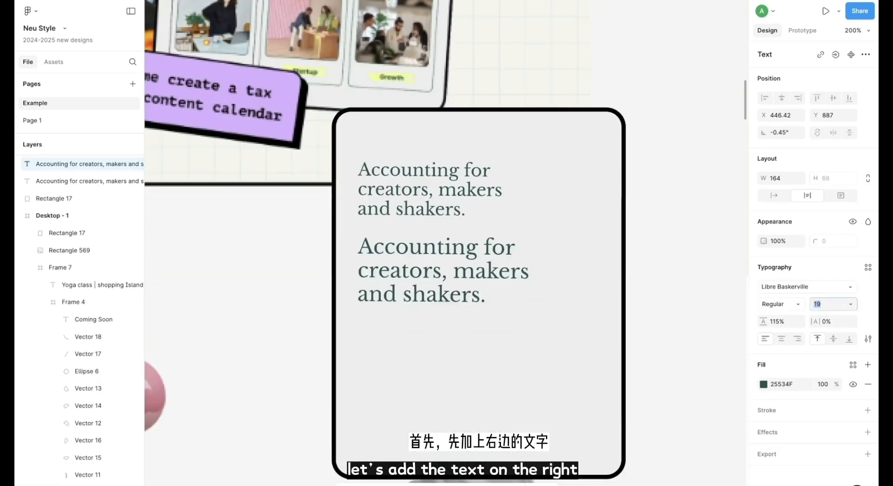
scroll(460, 333, "up", 1)
key("Escape")
left_click_drag(518, 275, 481, 276)
Replace the small copy's text with two generated Lorem ipsum sentences and move it closer to the headline
right_click(387, 275)
mouse_move(441, 385)
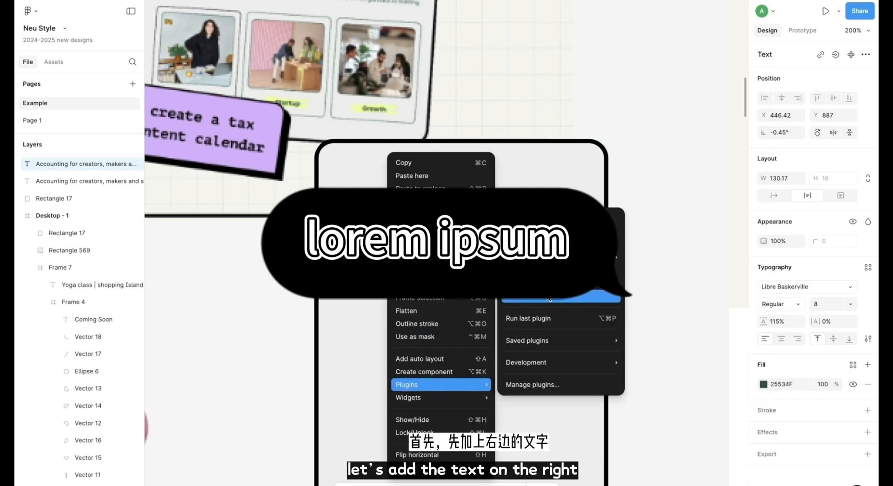
mouse_move(549, 337)
left_click(663, 98)
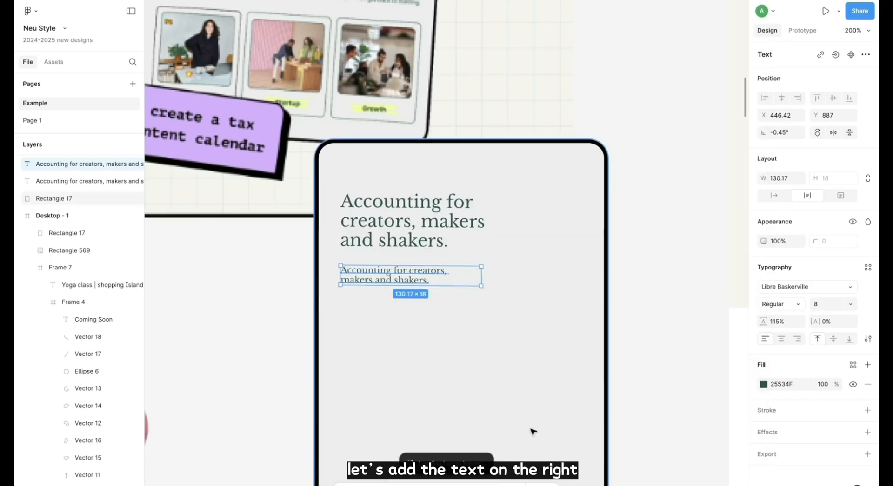
key("BackSpace")
type("2")
left_click(547, 294)
left_click_drag(373, 290, 374, 283)
left_click(419, 334)
scroll(442, 335, "up", 2)
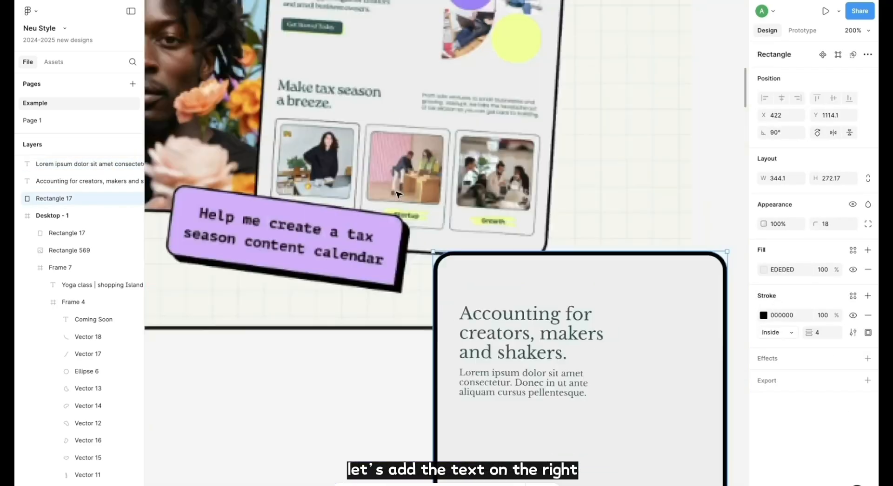
Draw a button rectangle beneath the Lorem ipsum text, aligned with its left edge, and fill it green
scroll(442, 335, "down", 4)
left_click(431, 485)
left_click(445, 391)
left_click_drag(389, 217, 491, 242)
left_click(763, 270)
left_click(685, 462)
left_click(521, 316)
scroll(502, 335, "up", 3)
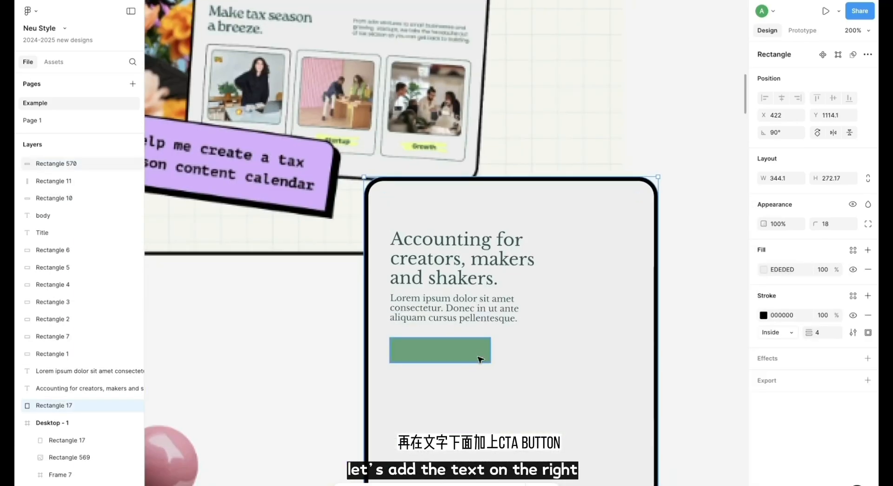
Change the button rectangle's fill to the headline's dark green and set its corner radius to 2
left_click(478, 358)
left_click(764, 269)
scroll(535, 321, "up", 5)
scroll(535, 321, "down", 6)
left_click(535, 320)
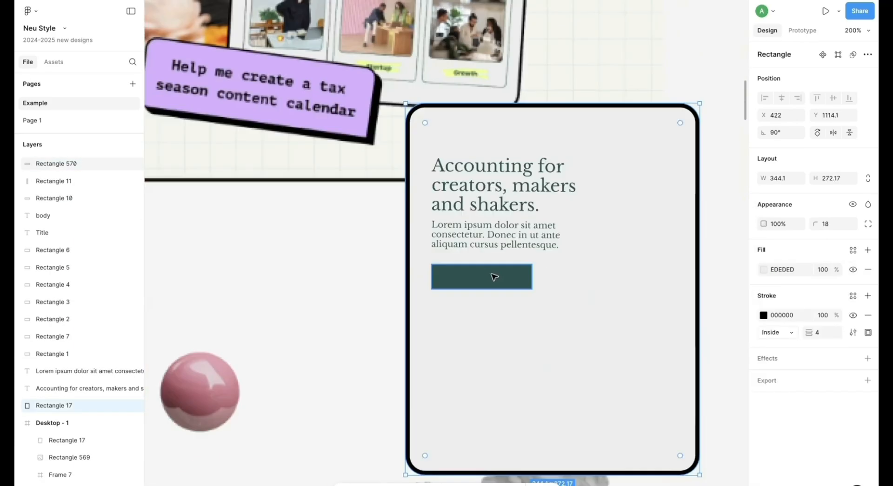
left_click(494, 277)
left_click(833, 225)
type("2")
left_click(501, 343)
Add the white label "Start with me!" and place it in front of the dark green button
scroll(501, 343, "up", 2)
scroll(500, 343, "down", 3)
key("t")
left_click(456, 357)
type("Start with")
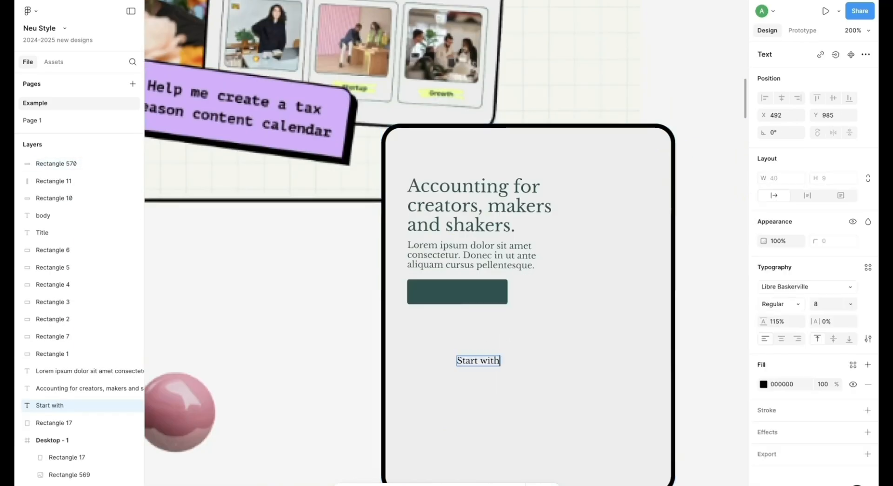
left_click_drag(470, 310, 470, 293)
key("]")
left_click(508, 323)
scroll(508, 323, "up", 8)
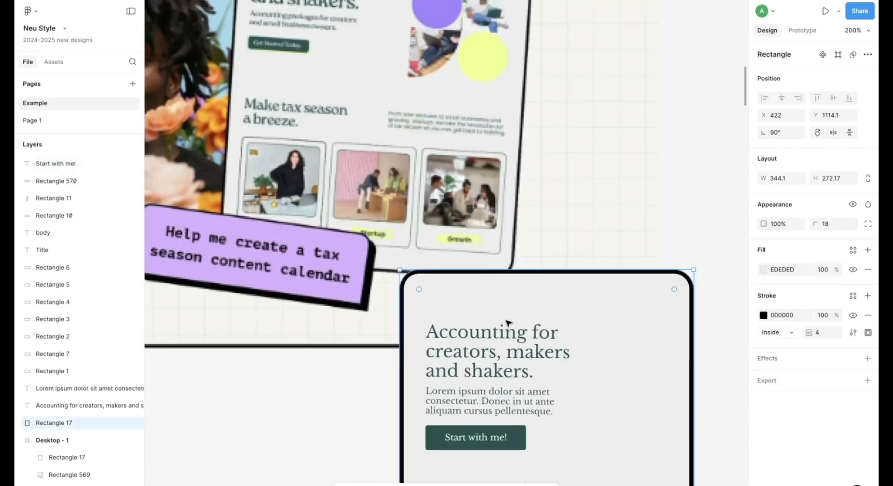
Draw a 73 × 73 circle beside the reference card's shape pattern and reduce its arc to an upper-left quarter circle
key("ctrl+plus")
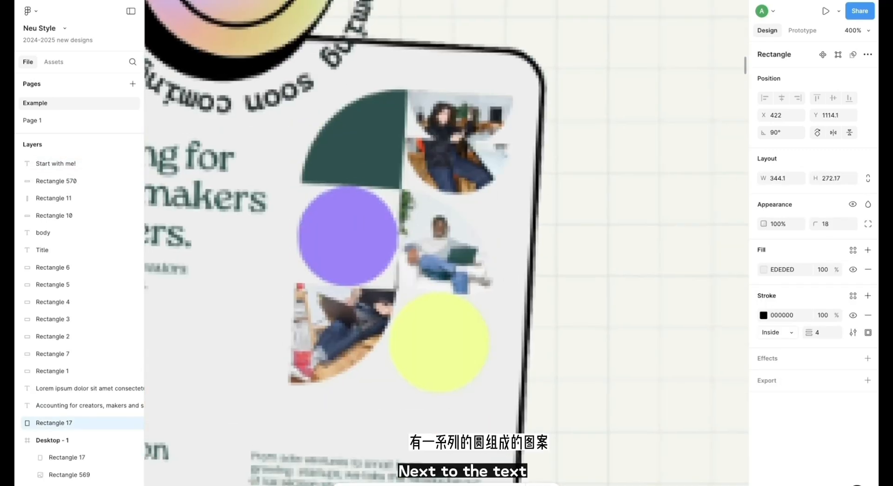
left_click(420, 485)
left_click(439, 430)
left_click_drag(520, 99, 669, 259)
key("ctrl+minus")
scroll(668, 261, "right", 2)
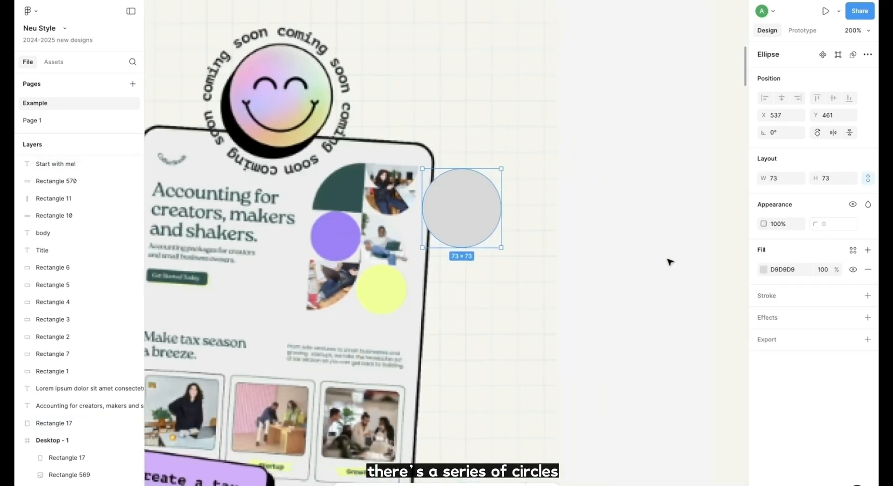
scroll(670, 262, "right", 1)
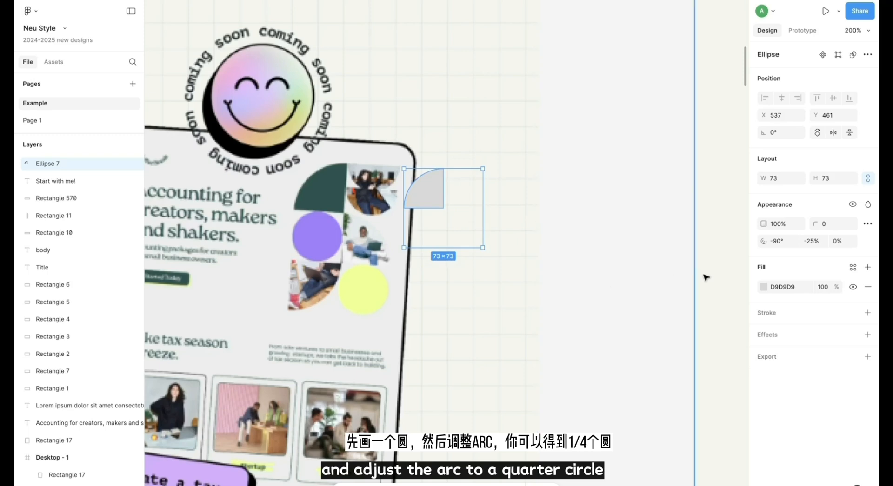
Fill the quarter circle with dark green 25534F and enlarge its circle to about 104 × 104, clear of the reference card
left_click(764, 287)
left_click(727, 460)
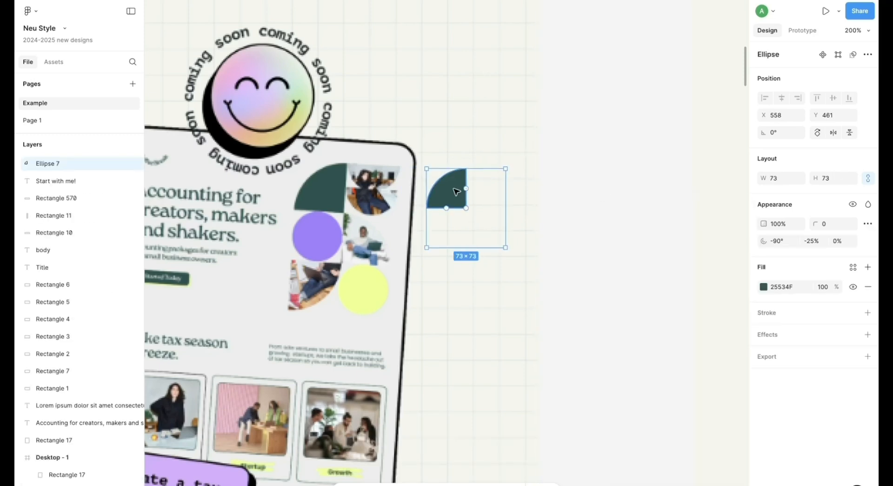
left_click(363, 170)
scroll(449, 209, "right", 1)
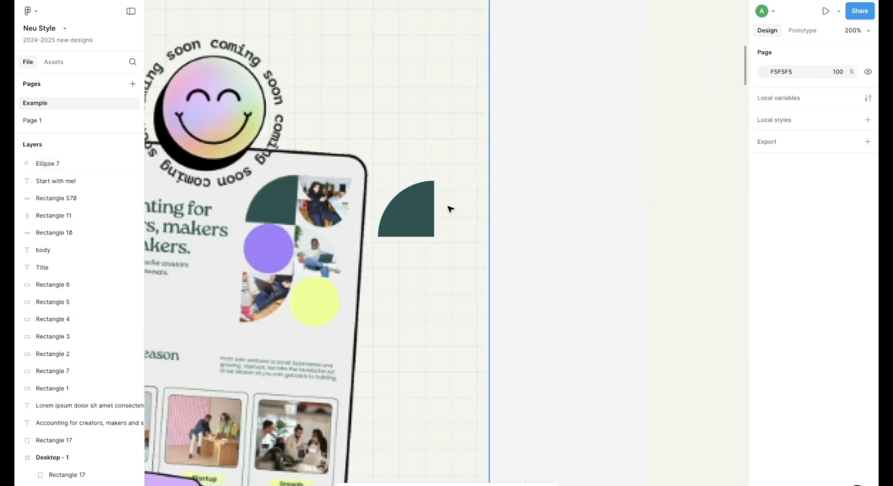
Add two stacked dark green half circles against the quarter circle's straight side, scaled to about 51 wide to match its height
left_click(431, 210)
left_click_drag(432, 210, 504, 245)
left_click_drag(574, 243, 491, 247)
left_click(455, 245)
left_click(546, 266)
left_click_drag(603, 299, 529, 229)
left_click_drag(506, 214, 482, 185)
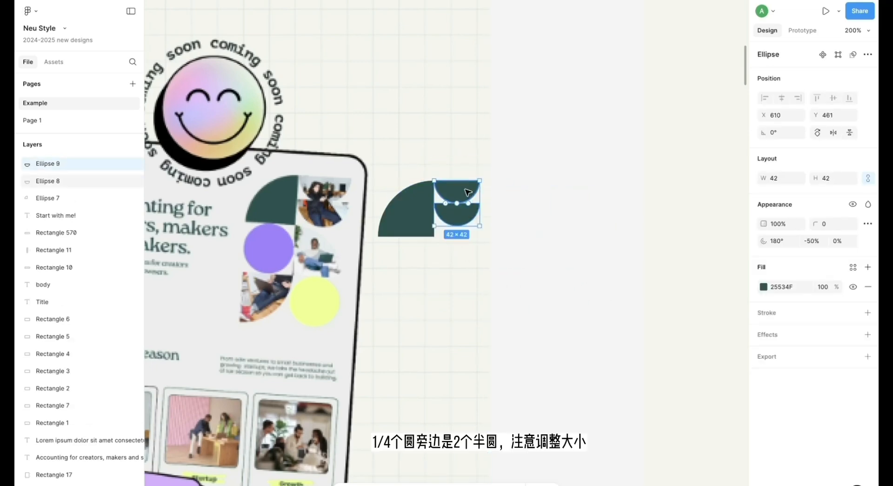
left_click(473, 218, "shift")
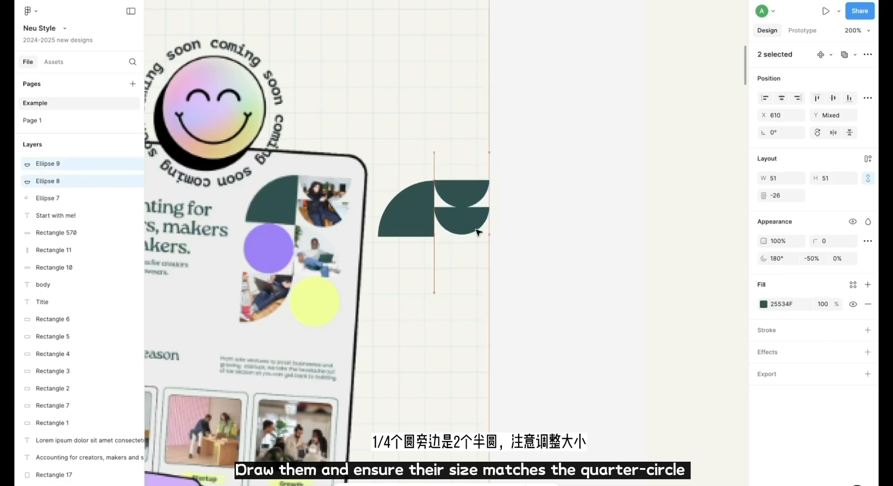
scroll(535, 261, "down", 3)
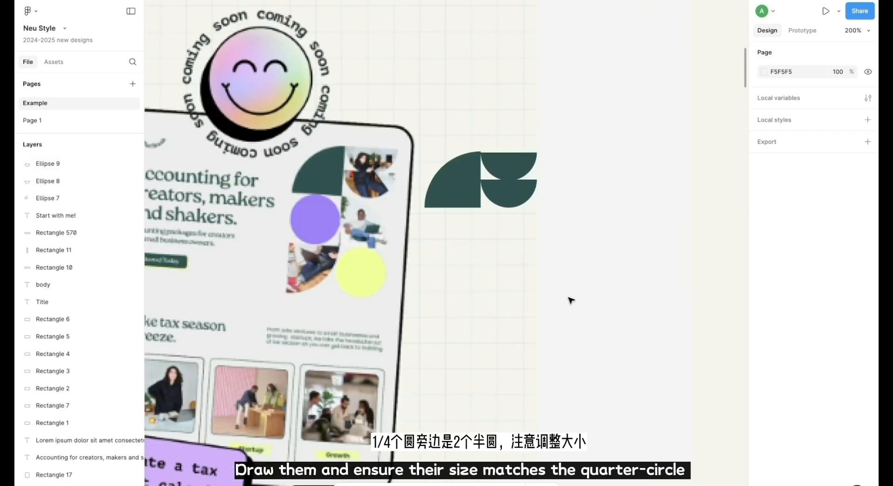
Duplicate the quarter circle below the half circles and turn its arc to the upper-right quarter
left_click(442, 155)
left_click_drag(442, 155, 504, 198, "alt")
left_click(628, 191)
scroll(628, 192, "right", 1)
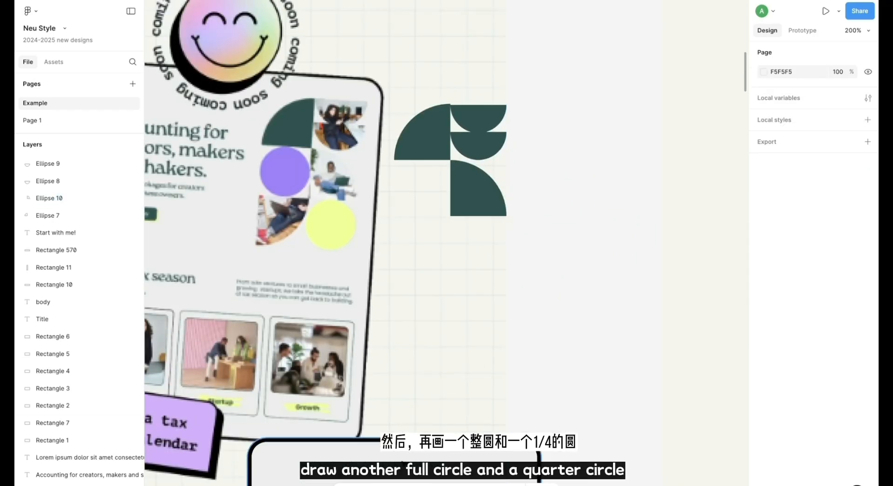
Draw a full circle about 52 × 52 and fit it directly below the first quarter circle
key("o")
left_click_drag(629, 216, 694, 279, "shift")
left_click_drag(663, 249, 419, 190)
scroll(416, 200, "left", 1)
left_click_drag(404, 221, 413, 213)
left_click(534, 242)
key("ctrl+z")
left_click(542, 223)
Add a third quarter circle below the full circle, with a 90° arc start, and duplicate the full circle beside it
left_click_drag(506, 193, 407, 310, "alt")
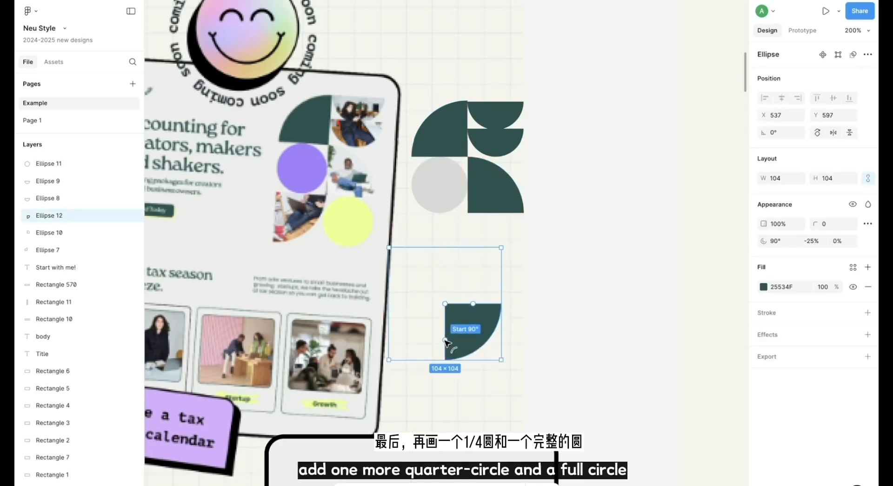
left_click_drag(471, 344, 438, 254)
key("Escape")
left_click_drag(433, 185, 484, 241, "alt")
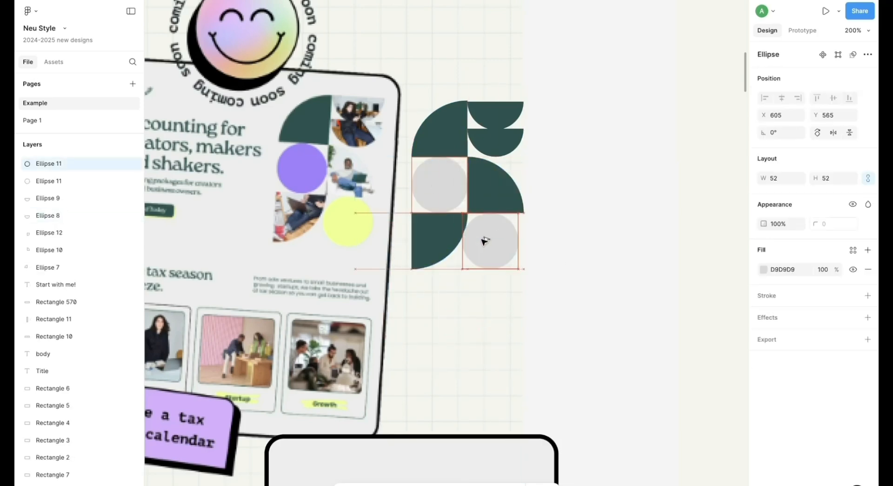
Fill the middle circle with the reference pattern's purple and the bottom circle with its yellow
left_click(440, 185)
left_click(763, 269)
left_click(671, 474)
left_click(633, 393)
left_click(306, 167)
left_click(492, 241)
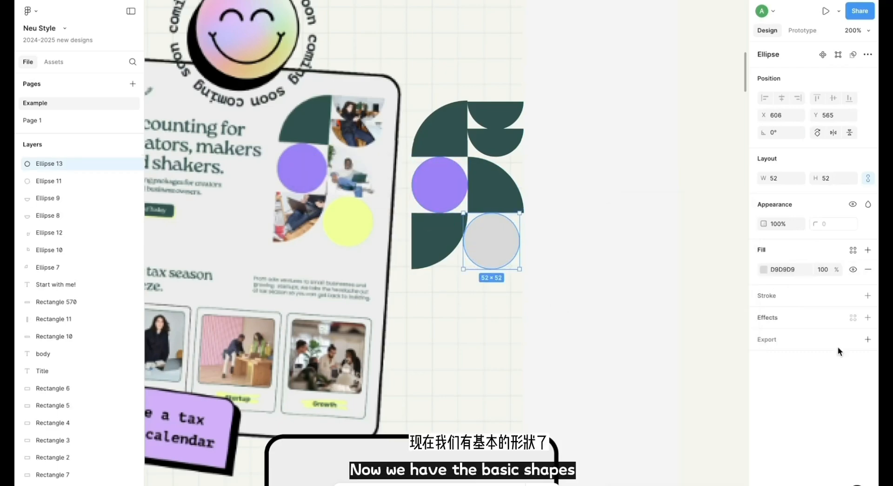
left_click(763, 269)
left_click(634, 393)
left_click(348, 210)
left_click(602, 281)
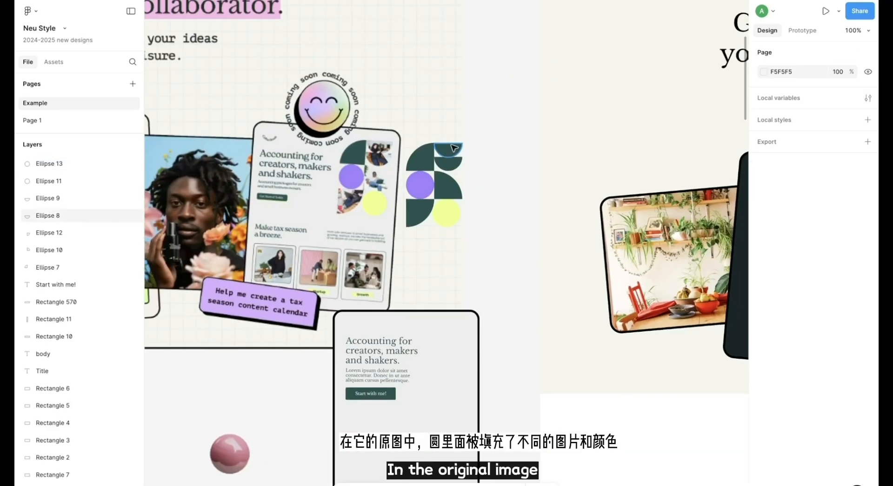
Reposition the lower half circle beneath the upper one so both line up with the neighbouring quarter circles
left_click(454, 148)
key("Escape")
key("ctrl+plus")
left_click(436, 108)
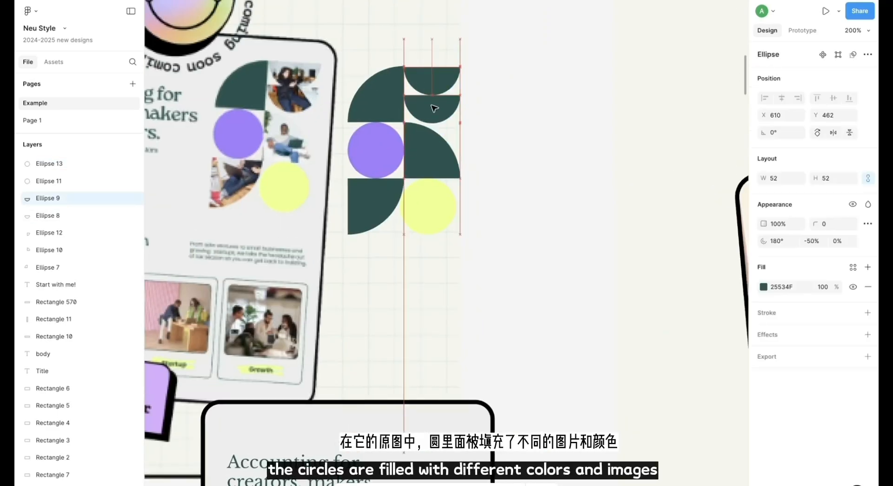
scroll(436, 107, "up", 2)
left_click(416, 150)
left_click(587, 253)
scroll(587, 252, "down", 4)
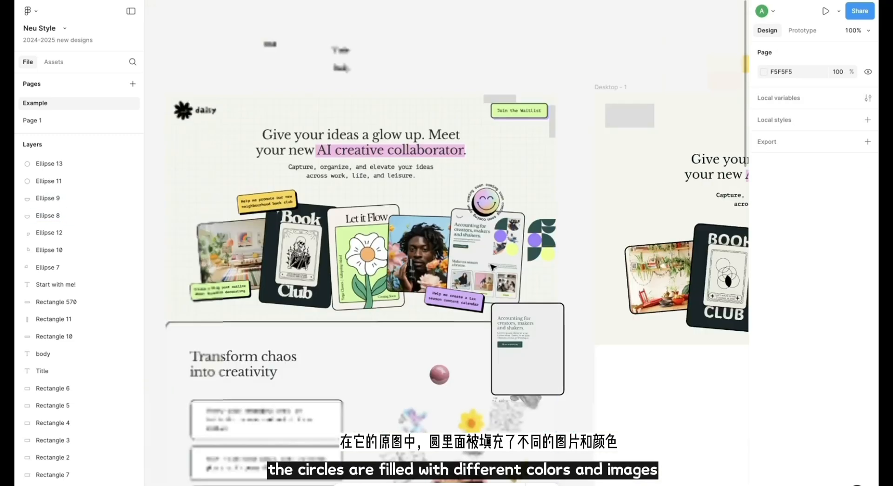
scroll(552, 292, "down", 1)
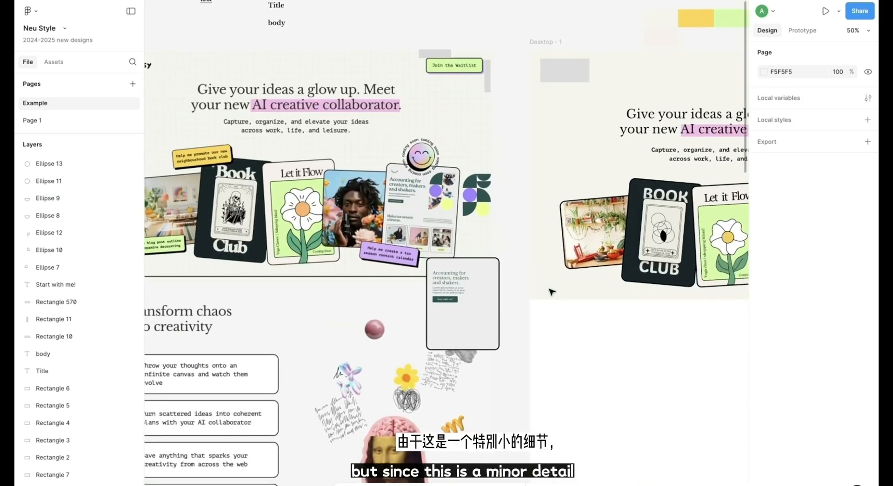
Fill the two half circles with light blue BBE1FC and recolour the bottom quarter circle to match
left_click(552, 292)
scroll(494, 222, "up", 2)
left_click(474, 133)
left_click(474, 147, "shift")
left_click(764, 305)
left_click(736, 462)
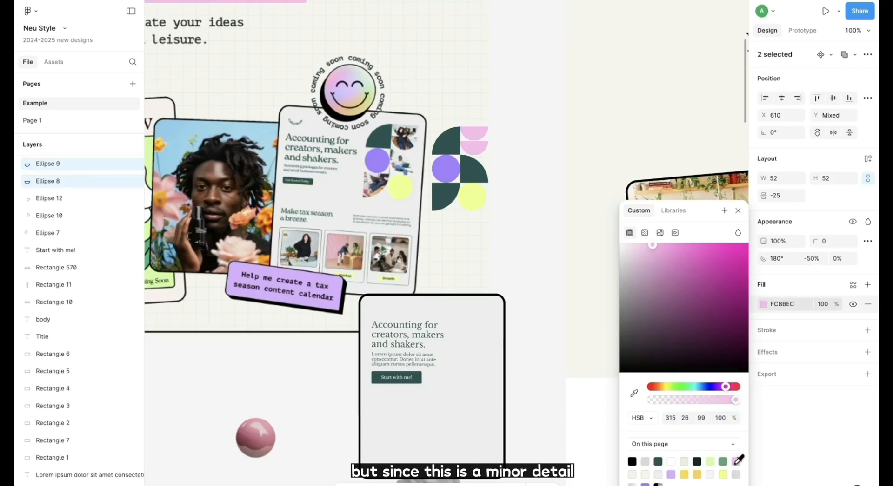
left_click_drag(726, 387, 700, 389)
left_click(576, 213)
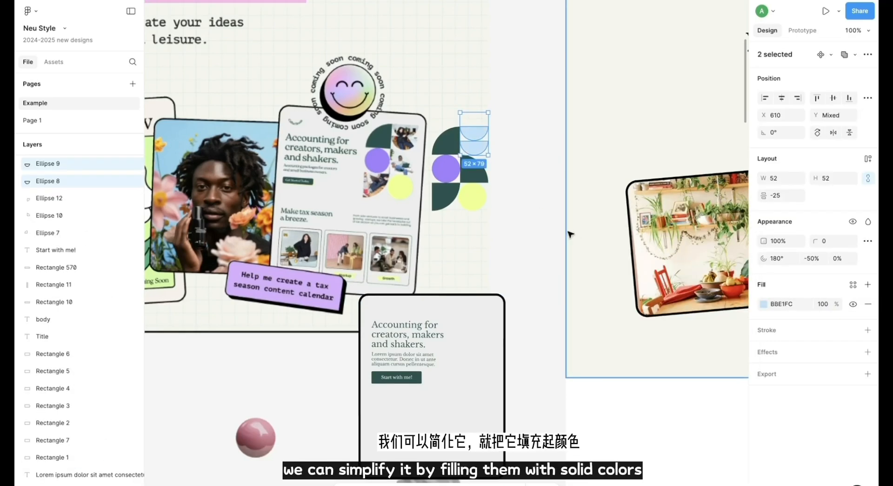
left_click(443, 195)
left_click(764, 287)
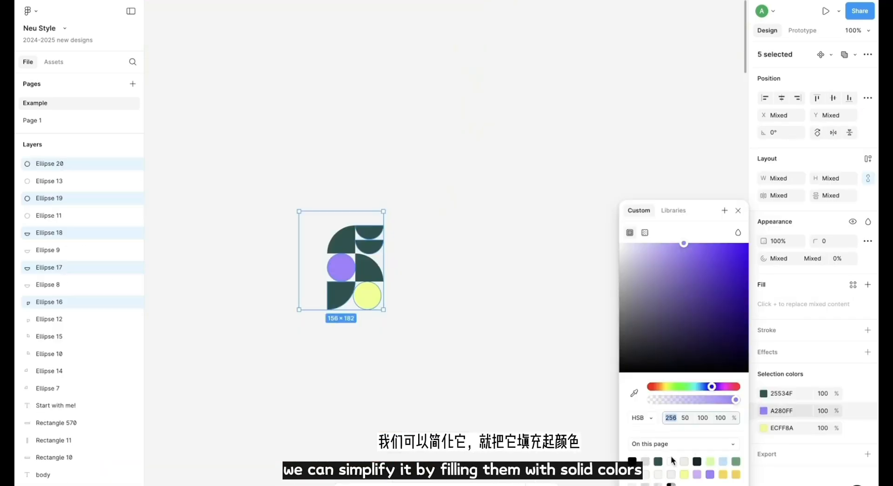
Recolour a copy of the pattern dark green 25534F, unite its shapes, and place it beside the card's headline
left_click(662, 463)
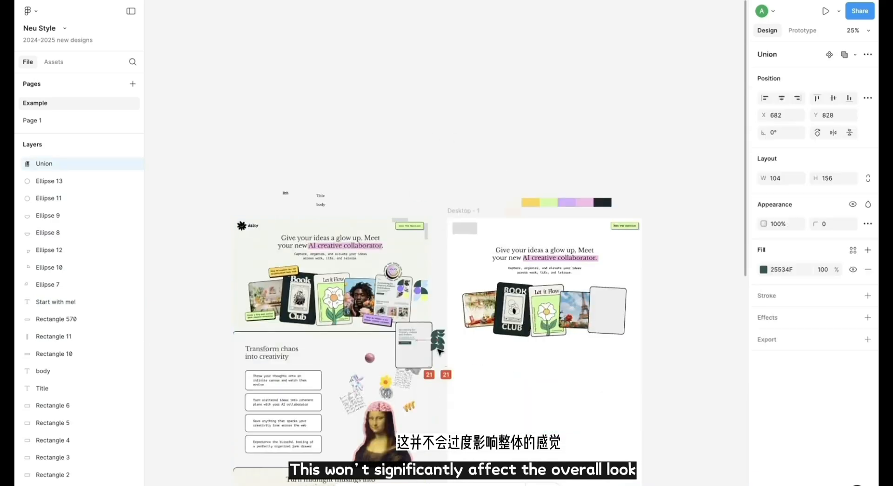
scroll(424, 289, "up", 3)
scroll(424, 290, "down", 5)
scroll(484, 287, "left", 2)
left_click_drag(510, 256, 509, 252)
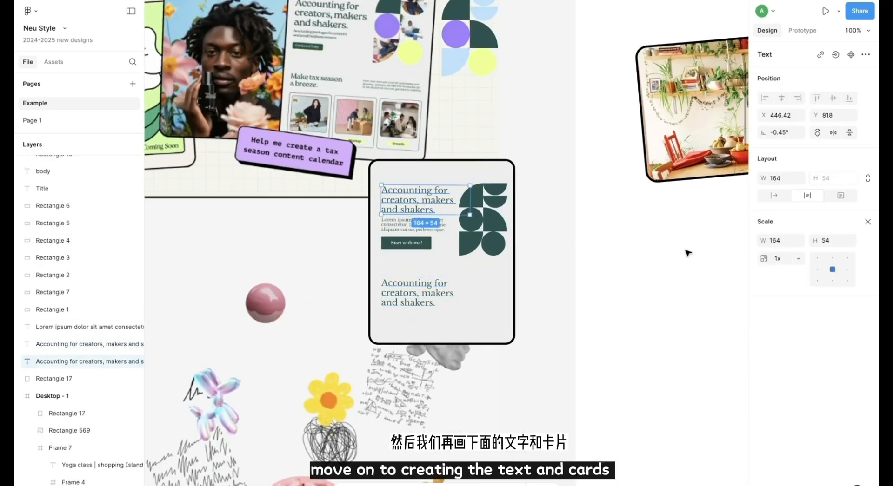
Add the bold heading "Make tax season a breeze" below the button and realign the card's text and button along one left edge
left_click(792, 307)
left_click(783, 317)
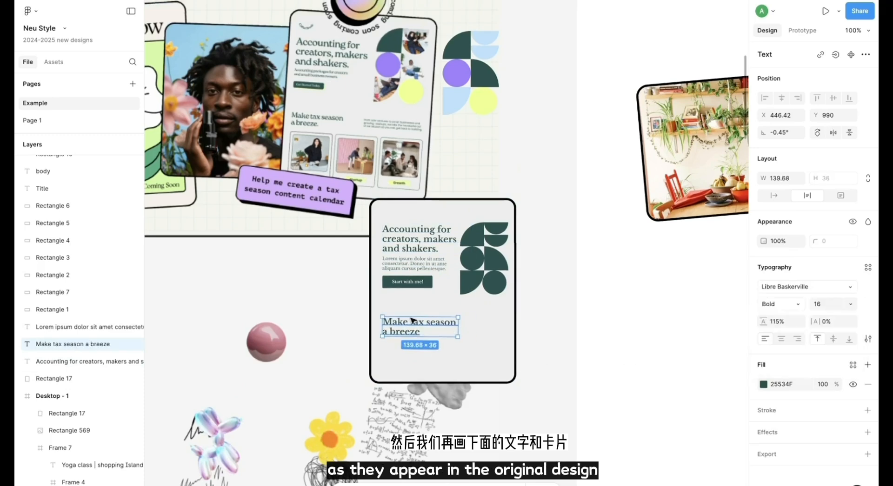
left_click(399, 264, "shift")
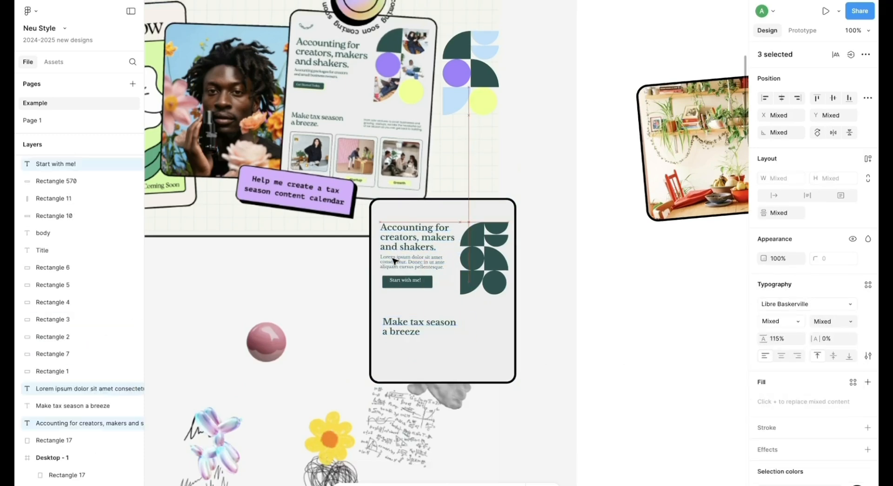
key("ctrl+plus")
left_click(367, 246)
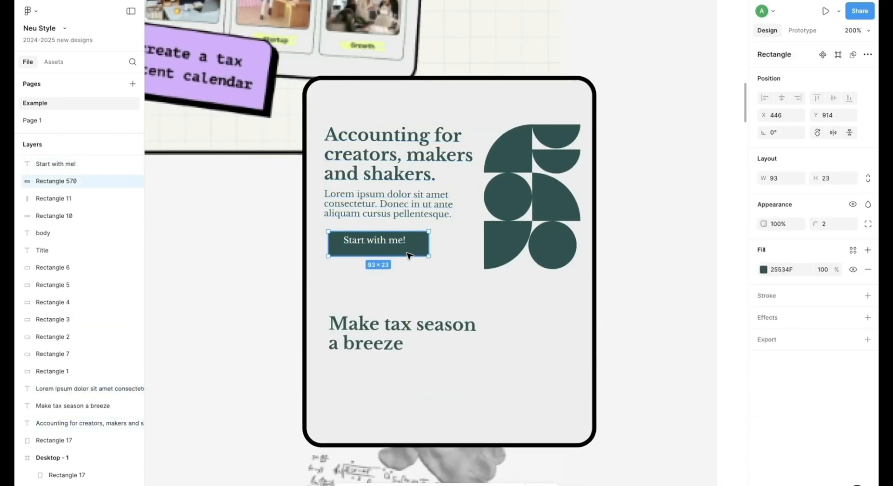
left_click(372, 242)
left_click(359, 340)
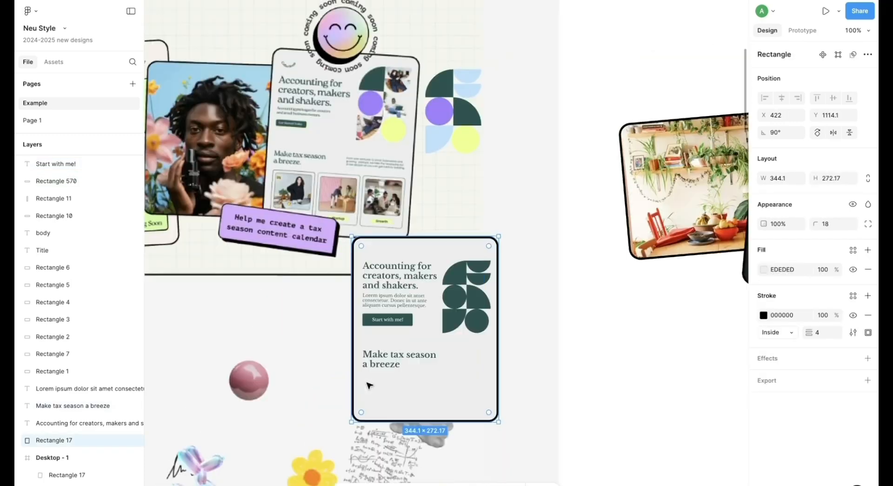
Shrink the "Make tax season a breeze" heading and place a smaller copy of the Lorem ipsum text beside it
left_click(365, 254)
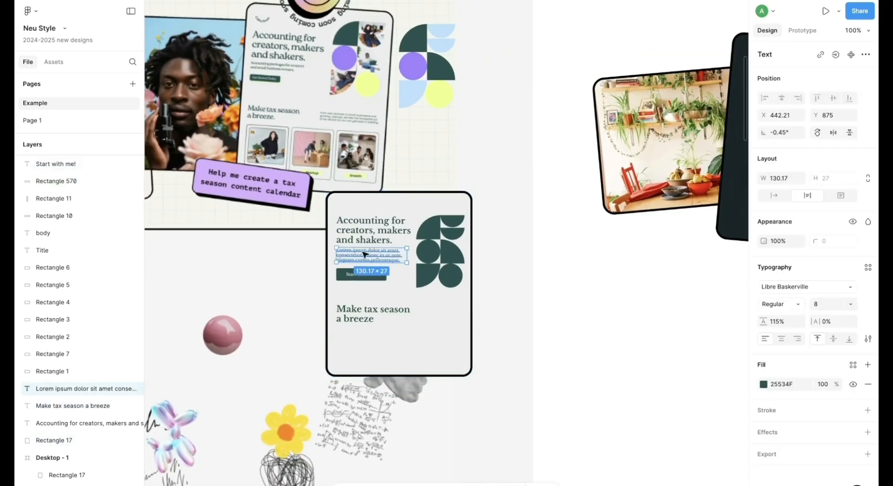
left_click_drag(410, 316, 401, 316)
left_click(418, 337)
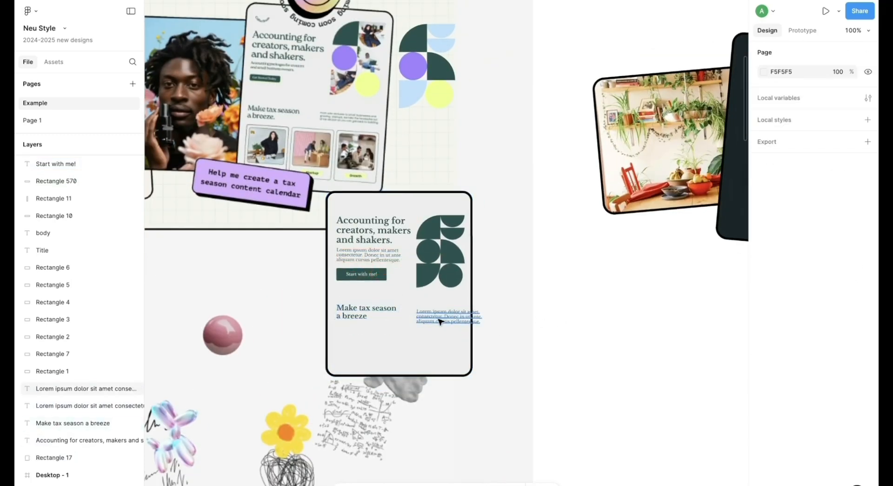
left_click(441, 320)
left_click(826, 305)
key("Down")
left_click(498, 313)
scroll(385, 178, "left", 1)
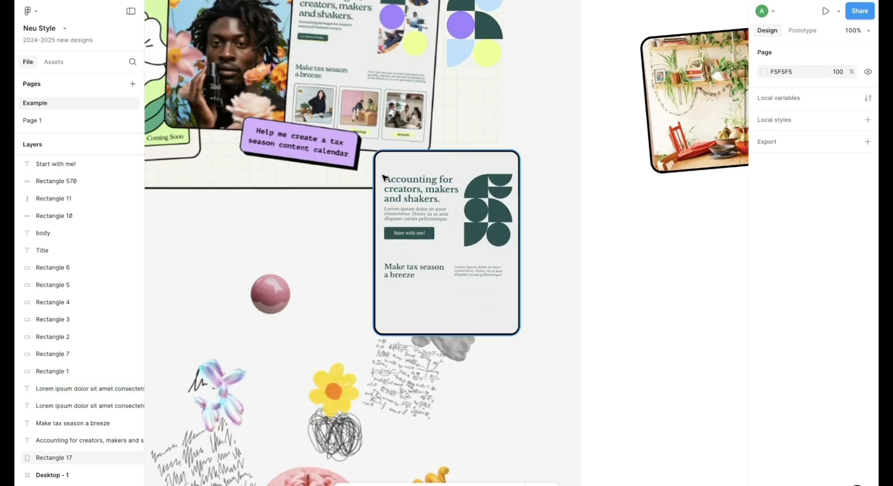
Draw a rounded, black-outlined card under the second heading with a 58 × 47 image box inside, radius 3 and outside stroke 1.5
key("ctrl+plus")
scroll(577, 297, "up", 3)
scroll(576, 297, "down", 1)
scroll(576, 297, "down", 4)
key("r")
left_click_drag(375, 244, 441, 322)
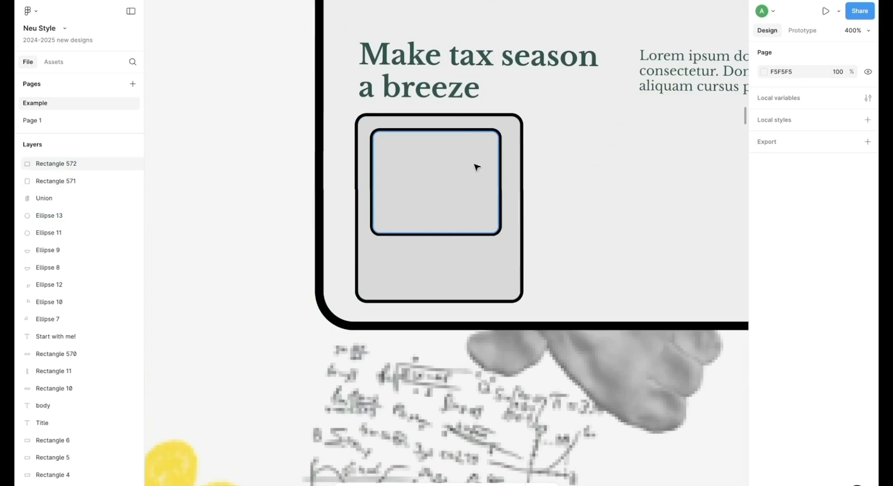
Adjust the image box and its card outline, then duplicate the pair to make a row of three small cards
left_click(475, 184)
key("Down")
key("Down")
key("Down")
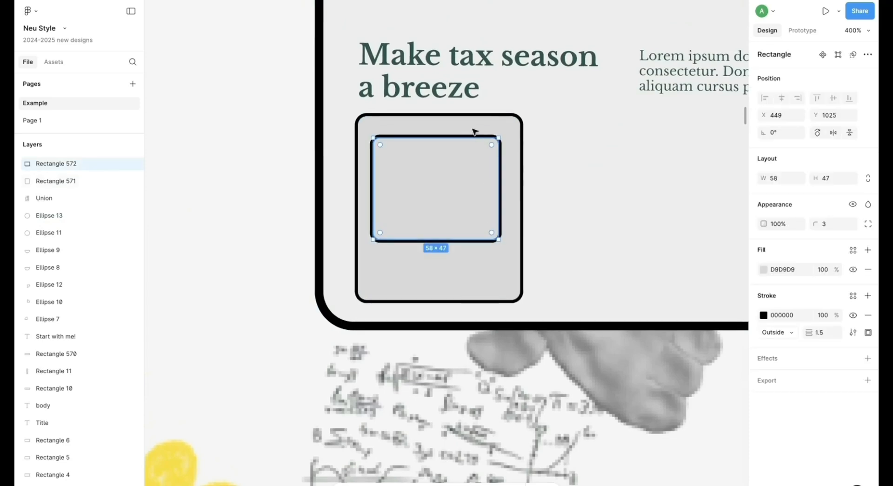
left_click(475, 130)
left_click_drag(474, 116, 474, 123)
left_click(484, 177)
key("alt+Right")
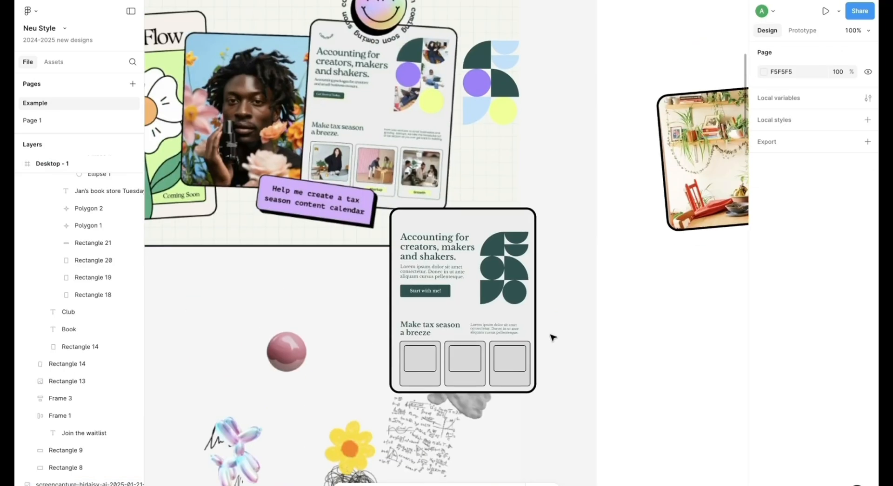
scroll(553, 338, "down", 3)
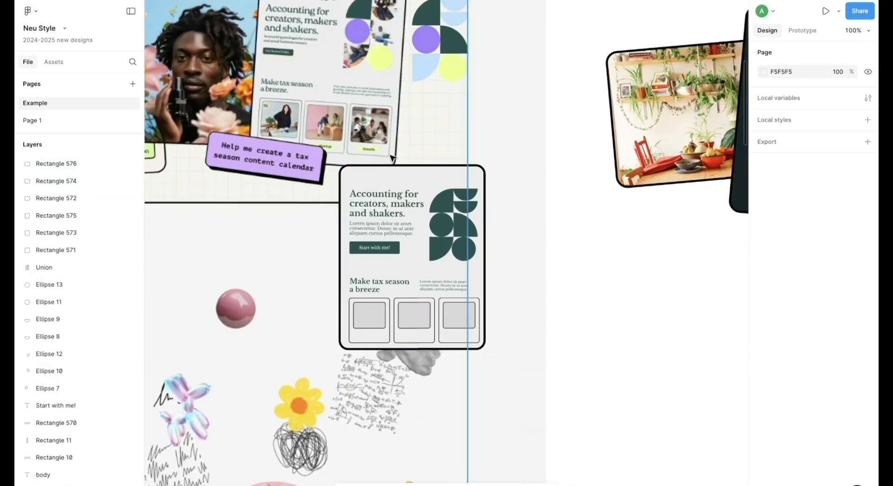
Select all parts of the mini landing page card, frame them together, and move the frame into Desktop - 1
left_click(393, 177)
left_click(386, 204, "shift")
left_click(382, 229, "shift")
left_click(375, 248, "shift")
left_click(393, 252, "shift")
left_click(442, 225, "shift")
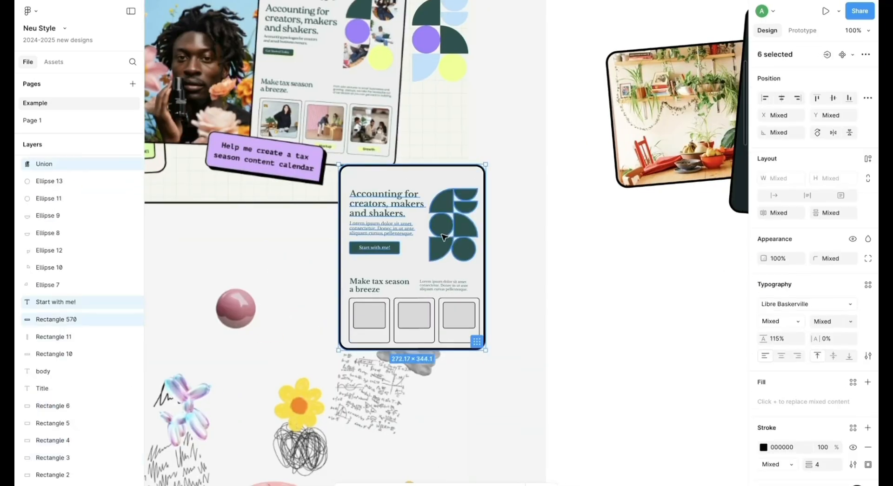
left_click(382, 282, "shift")
left_click(442, 286, "shift")
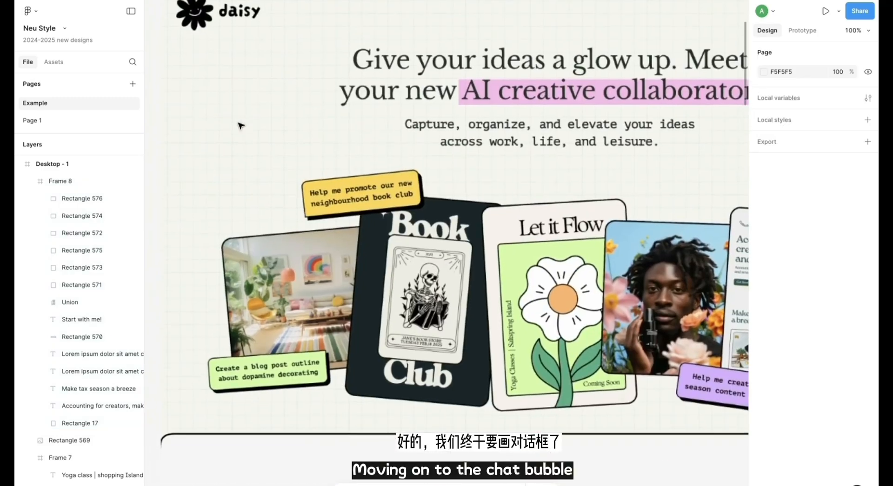
Wrap the text "Help me promote our new neighbourhood book club" onto two lines and enclose it in an auto layout frame
scroll(241, 126, "up", 5)
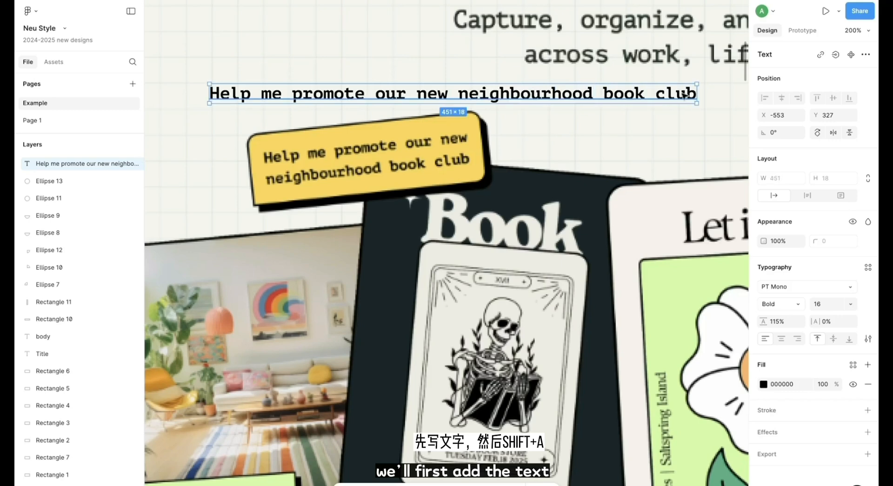
left_click_drag(685, 95, 525, 103)
key("shift+a")
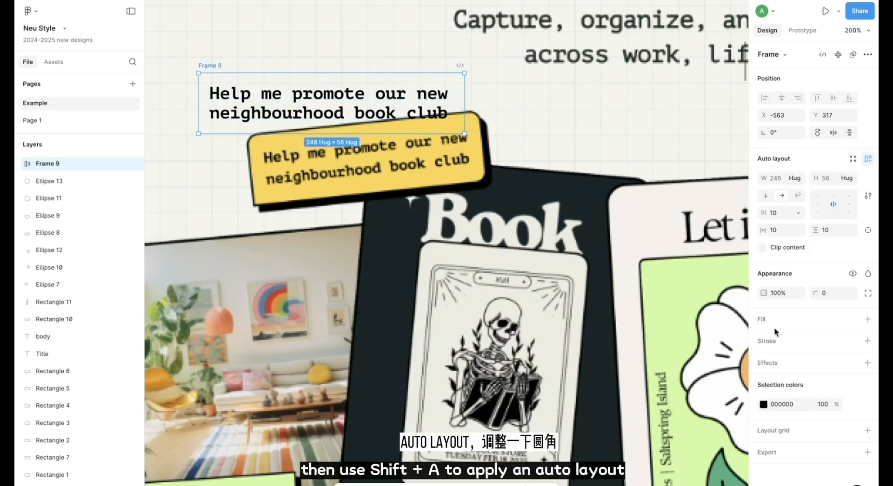
Fill the bubble frame with FFD44D, round all corners except the lower-left one, and add a 1.5 black inside stroke
left_click(867, 319)
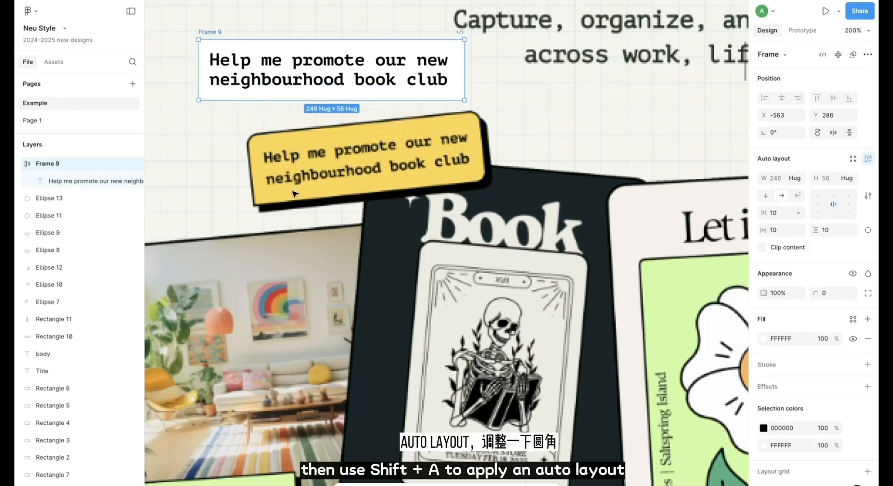
left_click(868, 293)
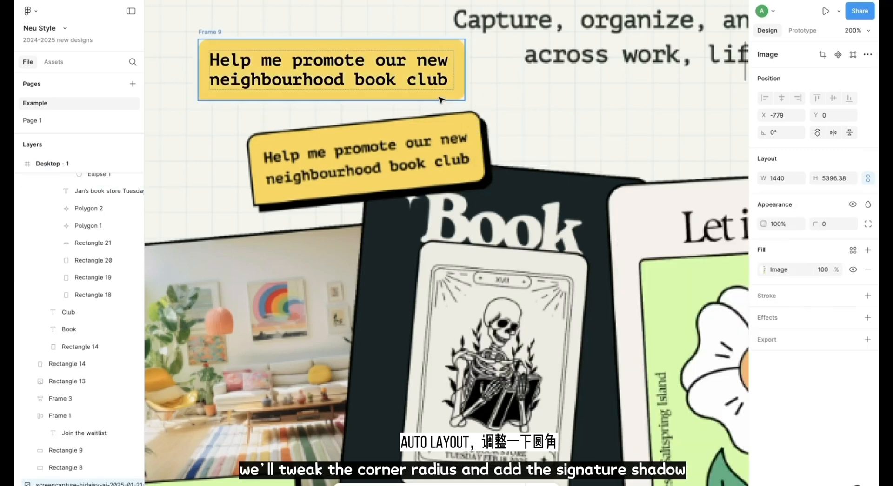
left_click(211, 32)
scroll(768, 367, "down", 2)
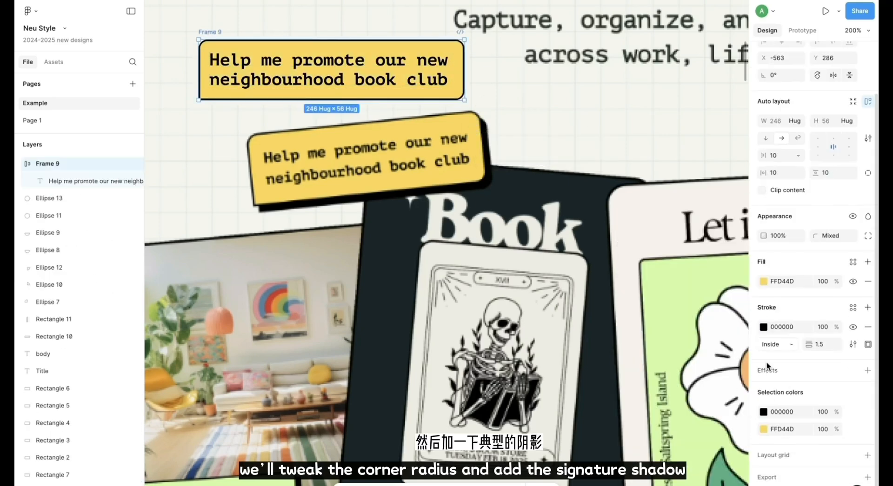
Add a hard black drop shadow with zero blur to the yellow bubble, offset down and to the right
left_click(868, 370)
left_click(764, 390)
left_click(690, 397)
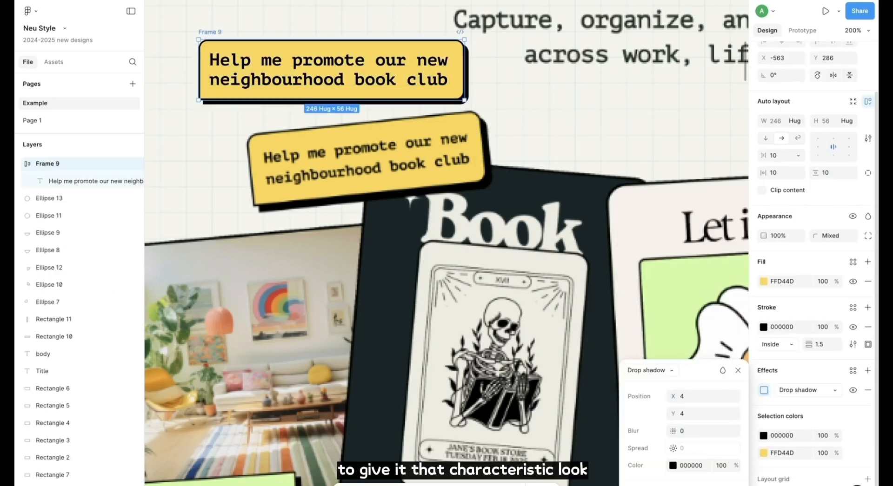
left_click(595, 180)
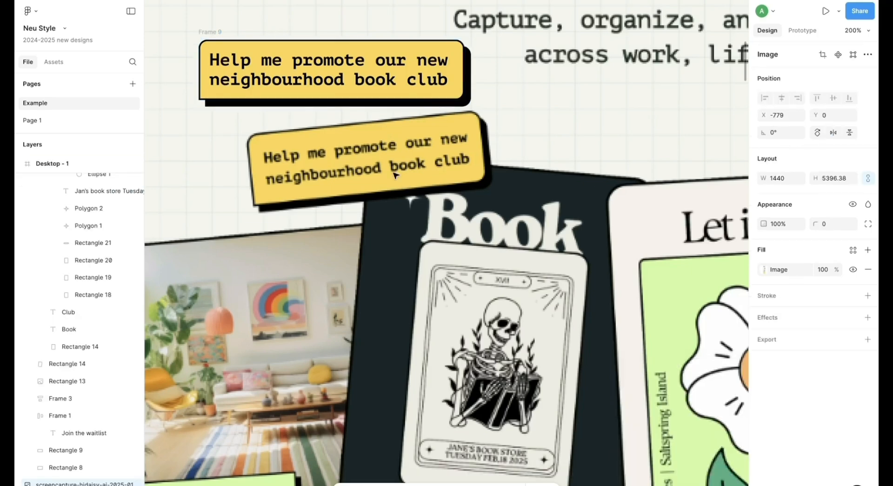
Set the yellow bubble's vertical padding to 16 and tilt it 5.5° to match the reference
left_click(356, 45)
left_click(355, 60)
key("Escape")
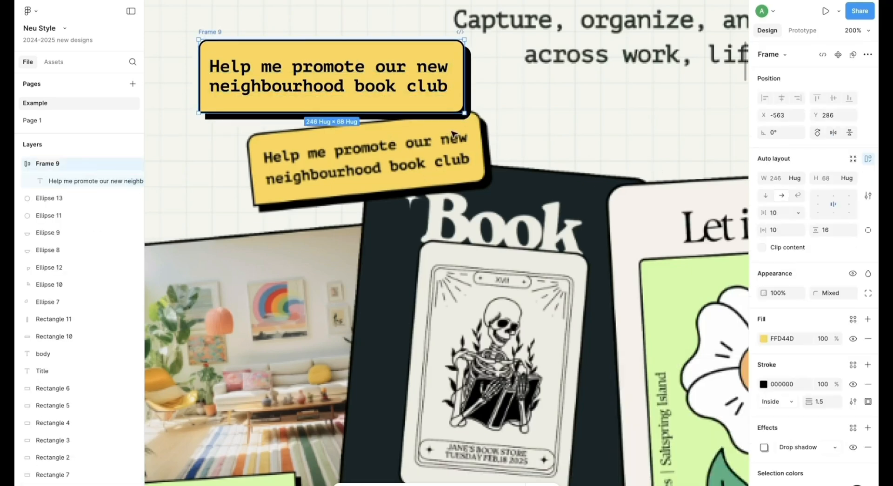
left_click_drag(475, 122, 478, 106)
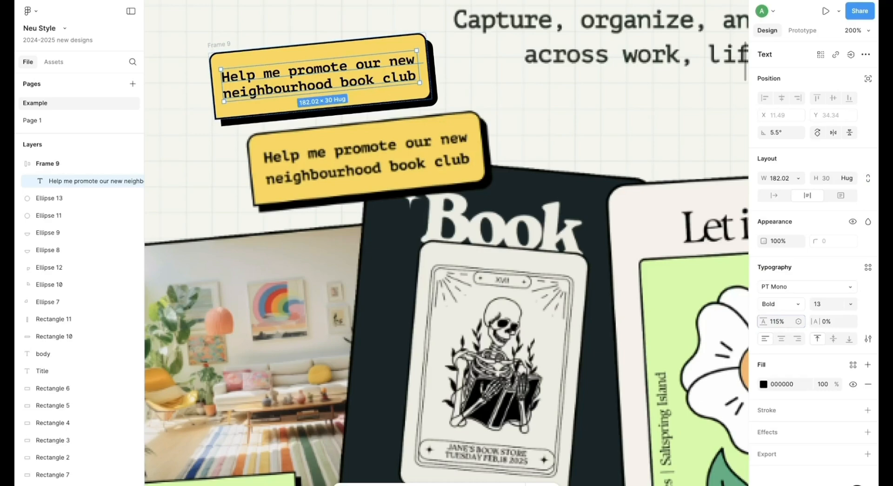
Set the line height of the yellow bubble's text to 150%
type("130")
key("Return")
type("150")
key("Return")
left_click(588, 111)
left_click(372, 95)
key("super+minus")
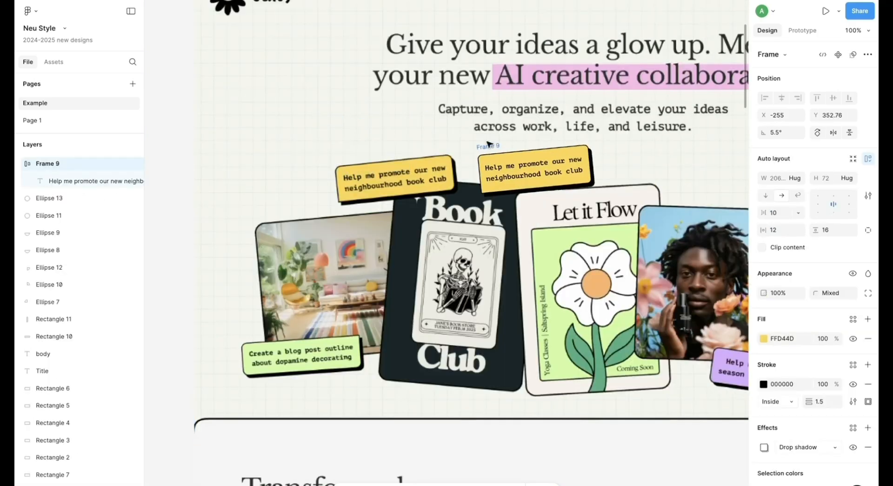
Duplicate the yellow bubble, change its text to "Create a blog post outline about dopamine decorating", and fill the copy with D2FAA4
left_click_drag(350, 122, 336, 107)
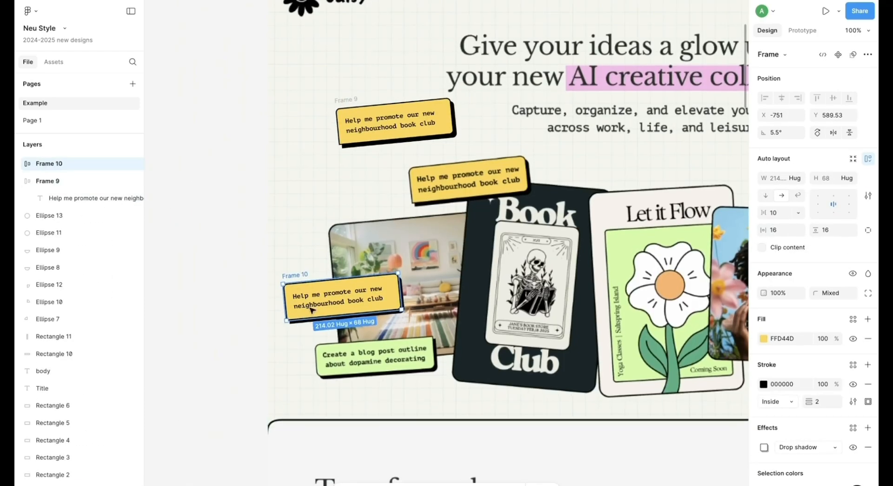
double_click(311, 310)
type("Create a blog post outline about dopamine decorating")
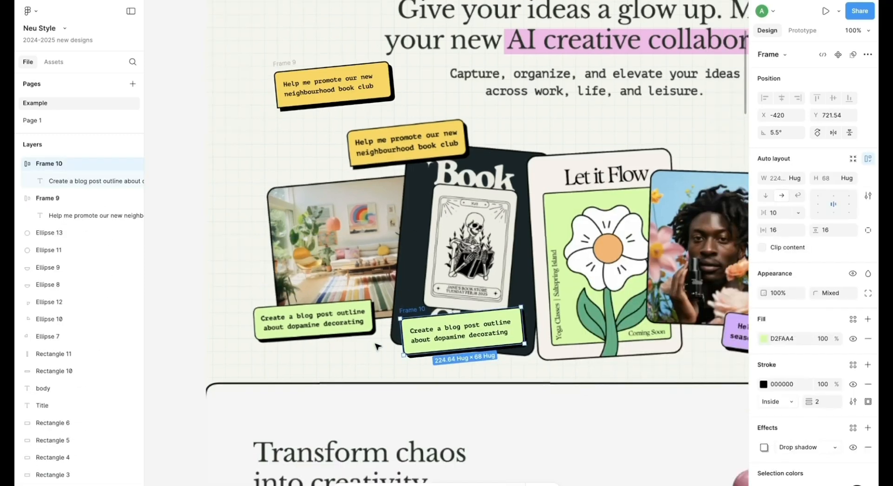
scroll(378, 347, "up", 2)
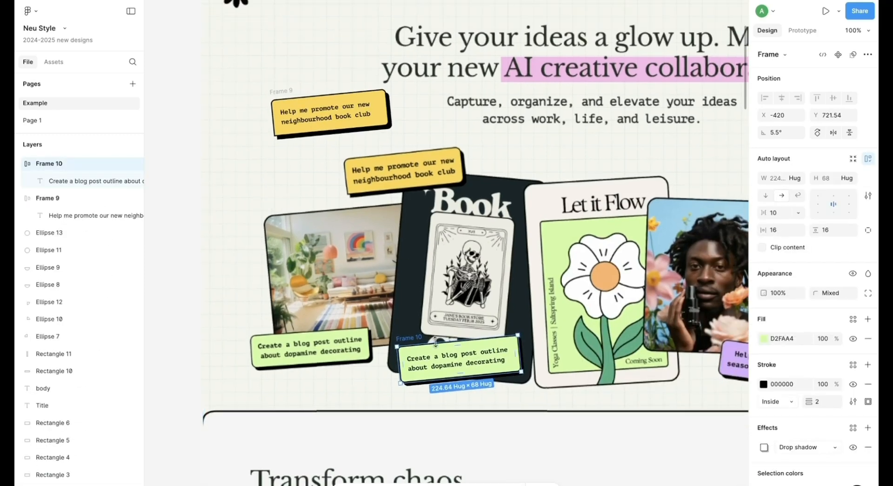
Move the yellow bubble above the book club card and the green bubble below the room photo in Desktop - 1
scroll(436, 343, "right", 5)
key("ctrl+minus")
left_click_drag(188, 189, 647, 228)
left_click_drag(264, 314, 616, 331)
left_click(610, 457)
Duplicate the green bubble beside the reference's purple one and change its text to "Help me create a tax season content calendar"
scroll(610, 457, "right", 3)
left_click(515, 297)
left_click_drag(515, 297, 404, 288)
key("ctrl+plus")
key("Return")
key("Return")
type("Help me create a tax season content calendar")
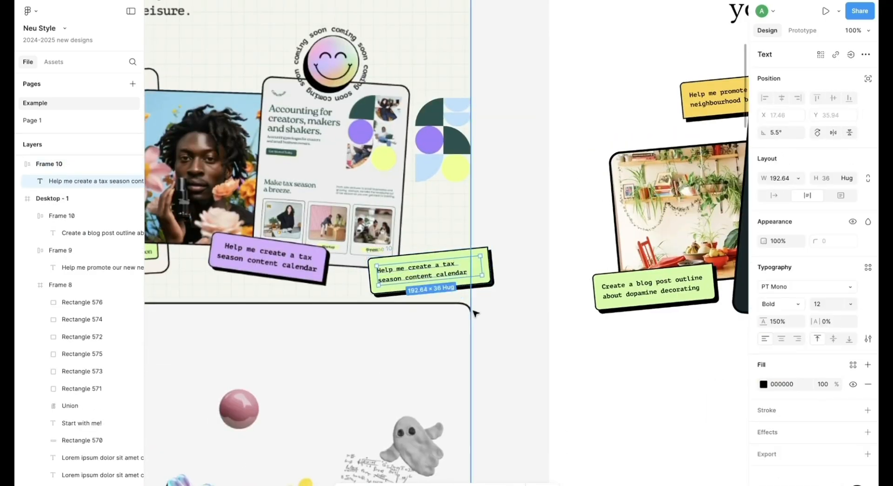
Change the tax season bubble's fill to the light purple D8AEFF
left_click(494, 303)
left_click(486, 279)
left_click(763, 339)
left_click(685, 475)
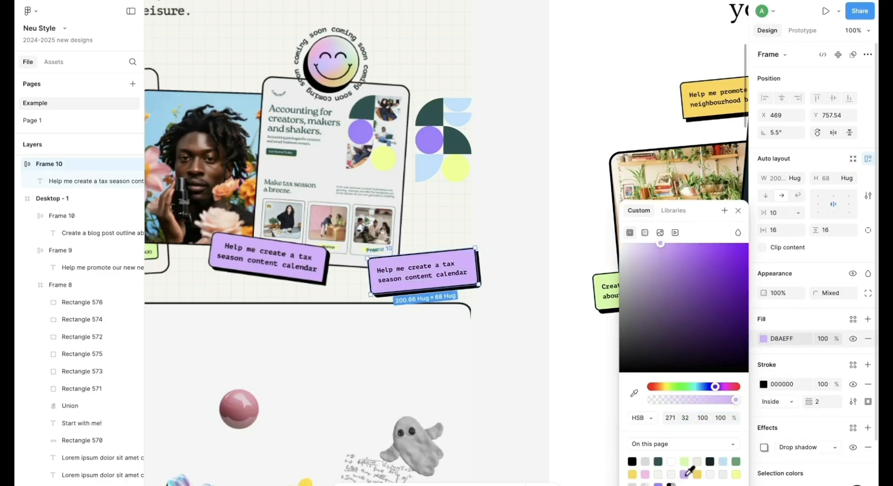
left_click(737, 211)
left_click(491, 307)
scroll(439, 313, "right", 1)
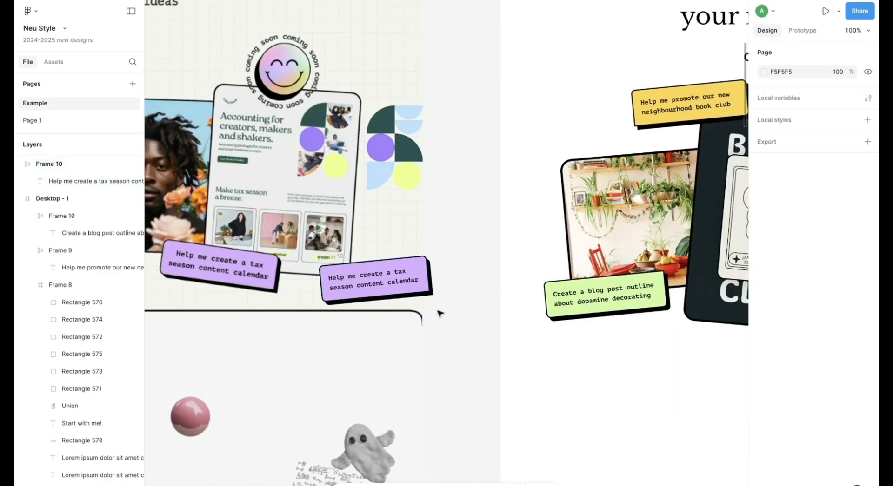
Tilt the purple bubble the opposite way and place it below the Eiffel Tower and accounting cards in Desktop - 1
left_click(414, 286)
left_click_drag(436, 302, 432, 315)
key("ctrl+minus")
scroll(285, 234, "right", 3)
left_click_drag(282, 246, 623, 264)
left_click(625, 316)
scroll(626, 317, "left", 1)
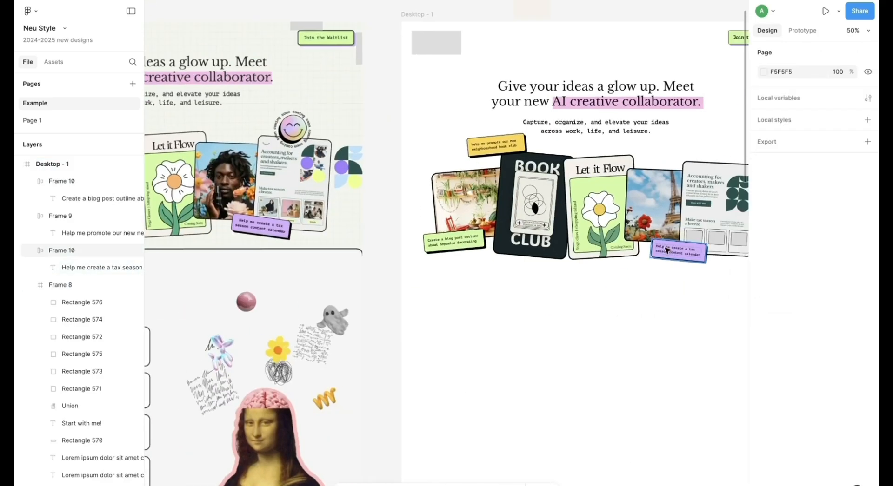
left_click_drag(678, 251, 687, 253)
left_click(654, 356)
scroll(654, 355, "up", 1)
scroll(550, 182, "down", 10)
scroll(551, 181, "up", 10)
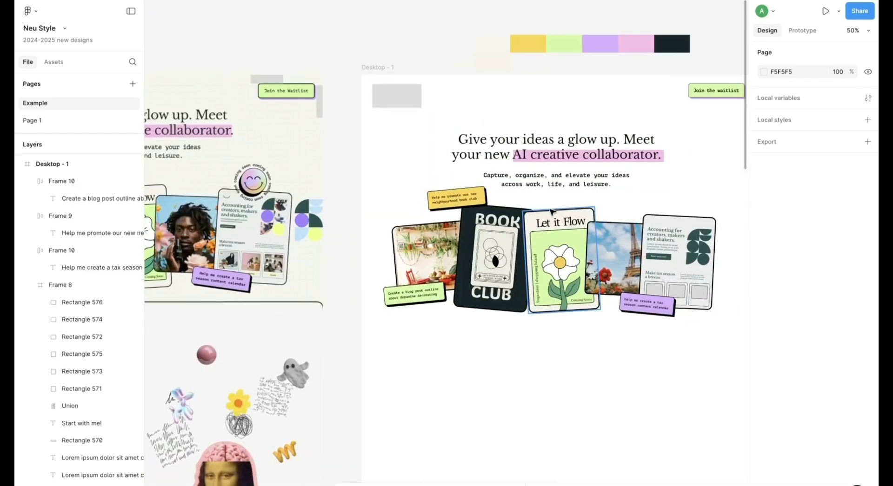
Draw an ellipse above the reference smiley and bend its points into an irregular blob about 49 × 37
scroll(398, 193, "left", 2)
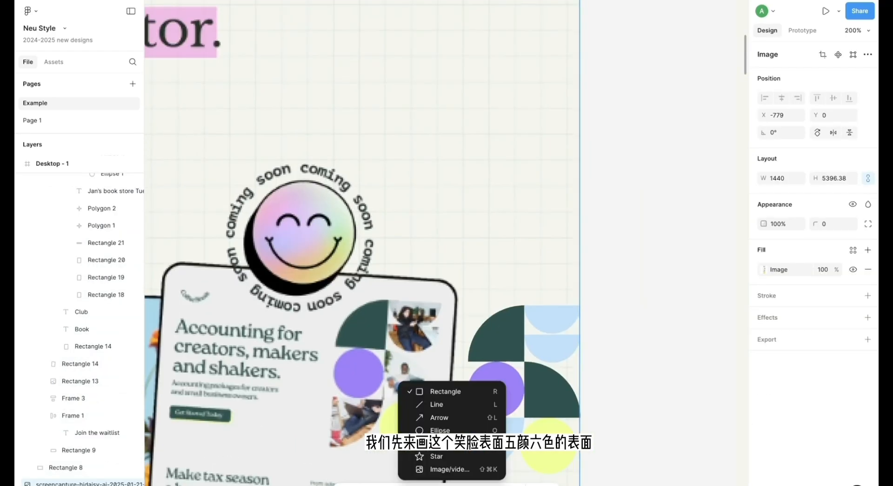
left_click(440, 432)
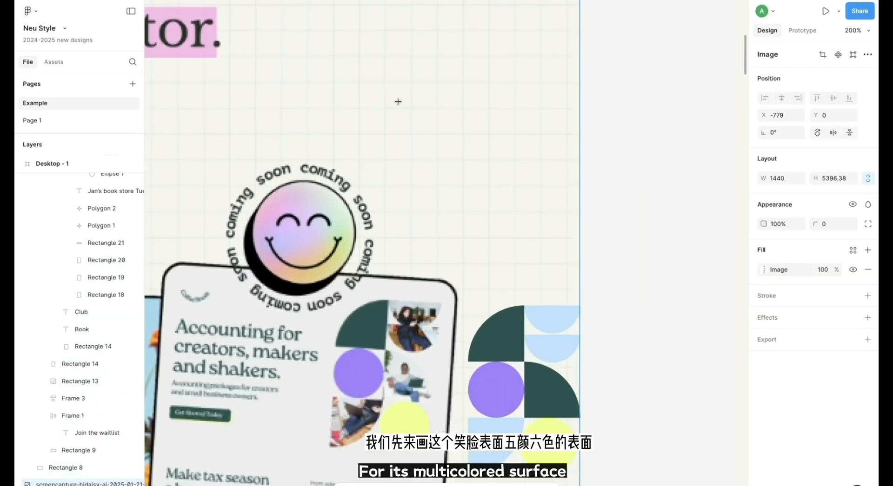
mouse_move(364, 71)
left_mouse_down()
mouse_move(434, 141)
mouse_move(398, 99)
mouse_move(367, 112)
left_mouse_up()
double_click(401, 106)
left_click_drag(434, 106, 418, 102)
key("Escape")
Fill the blob with pink F988DD and give it a layer blur of 28
left_click(763, 270)
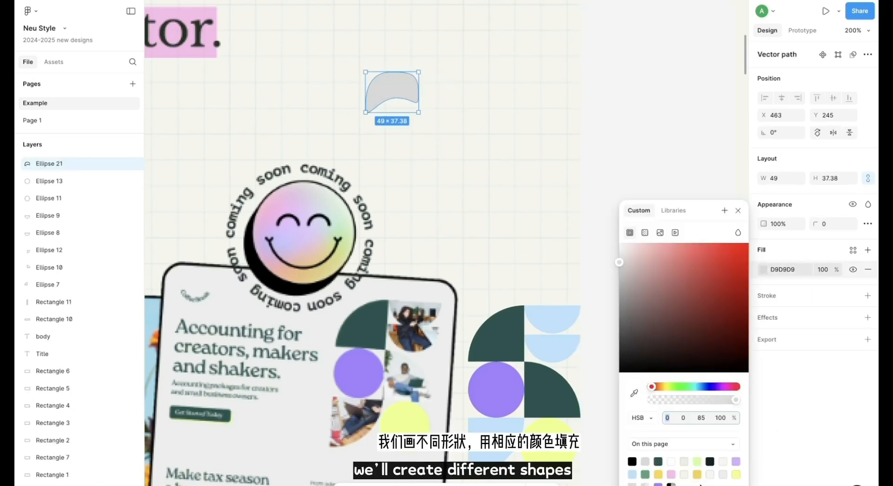
left_click(671, 475)
left_click(868, 318)
left_click(808, 339)
left_click(806, 350)
left_click(764, 338)
left_click(715, 367)
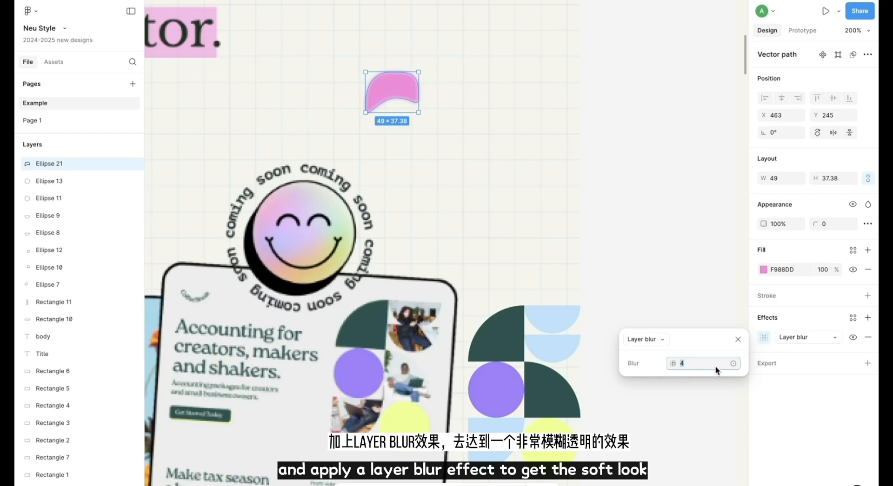
left_click(712, 205)
Duplicate the pink blob to its lower right, rotate and reshape the copy, and fill it with green D2FAA4
left_click_drag(395, 93, 465, 124)
left_click_drag(433, 103, 461, 89)
double_click(465, 121)
left_click_drag(435, 115, 460, 103)
left_click(763, 270)
left_click(703, 459)
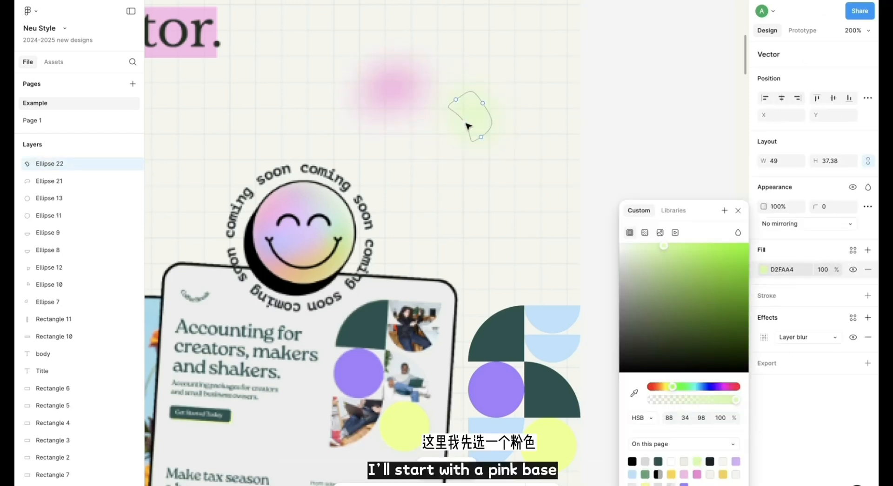
key("Escape")
Duplicate the pink blob below itself, reshape the copy into a wavy form, and recolour it blue 427FF8
left_click_drag(396, 91, 403, 160)
double_click(426, 145)
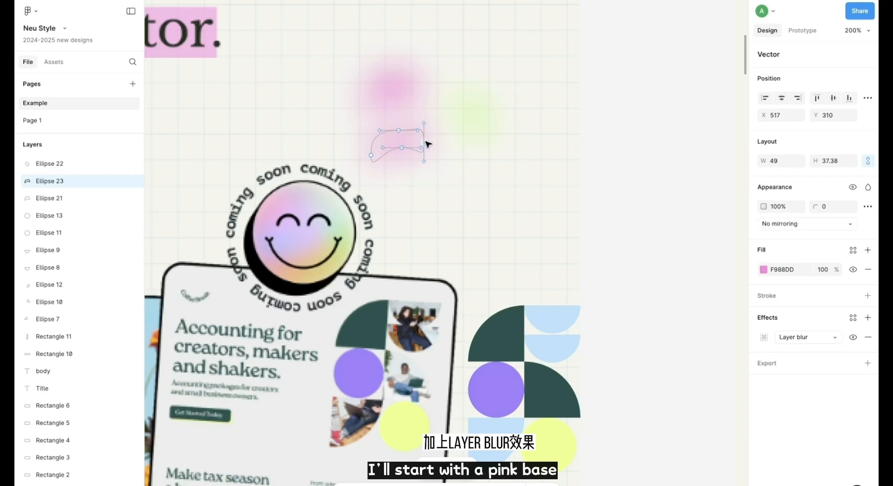
key("Escape")
left_click(763, 270)
left_click_drag(729, 387, 704, 387)
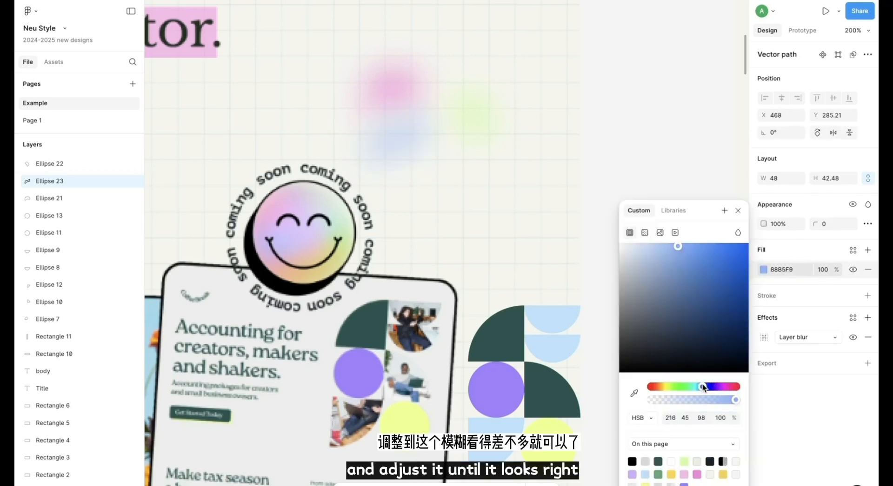
left_click_drag(714, 250, 714, 247)
left_click_drag(702, 387, 703, 387)
Rotate the blue blob to -14.65° and shrink it to about 41 × 35 under the pink one, then move the green blob closer
left_click(378, 164)
left_click_drag(391, 151, 397, 139)
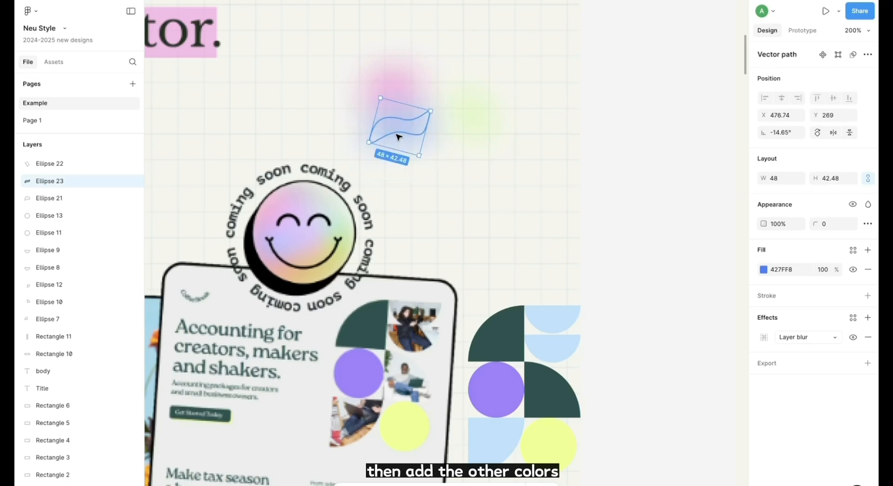
left_click_drag(381, 98, 388, 107)
left_click_drag(391, 138, 379, 132)
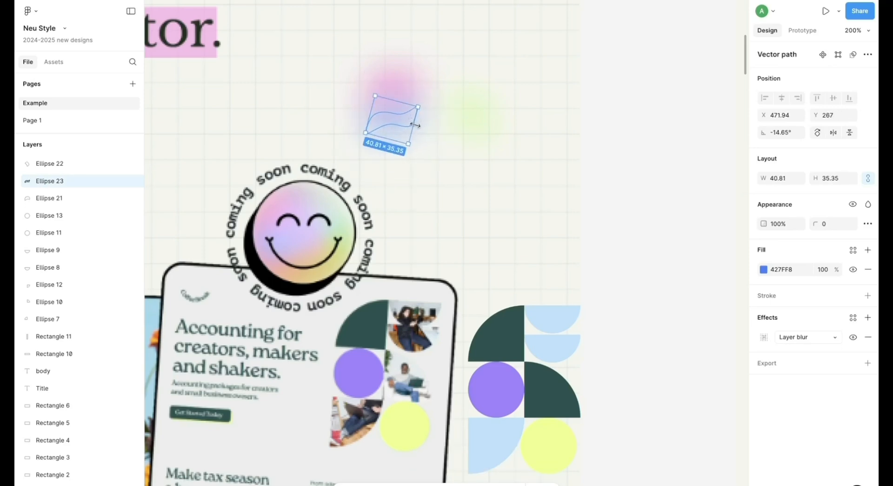
left_click_drag(466, 121, 439, 107)
left_click(524, 183)
Duplicate the green blob below itself and fill the copy with yellow FFD44D
scroll(524, 184, "down", 1)
left_click_drag(453, 79, 452, 117)
left_click(764, 269)
left_click(671, 475)
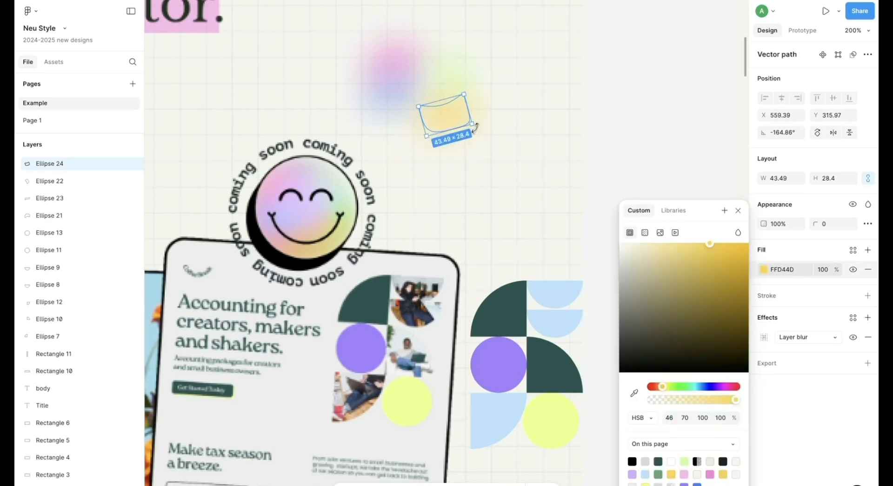
Duplicate the pink blob below the blue one, shrink it to 30 × 22, rotate it 13.94°, and fill it with FF55D5
left_click_drag(410, 74, 410, 140)
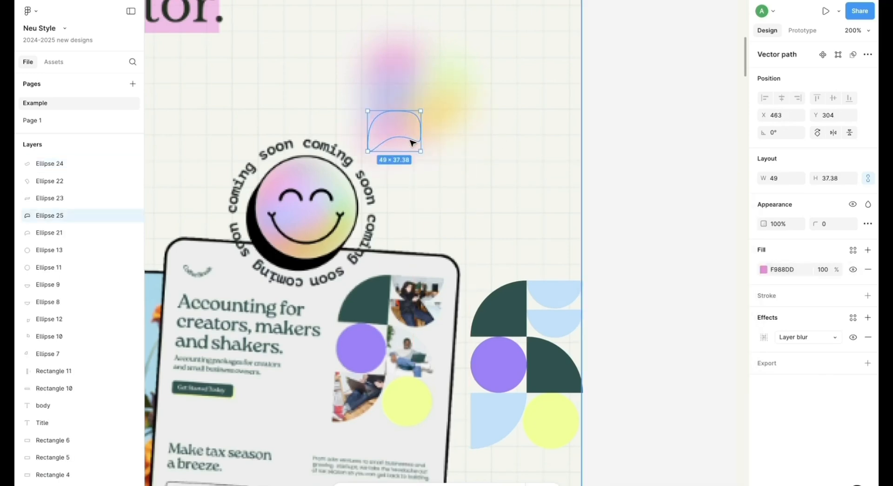
left_click(764, 337)
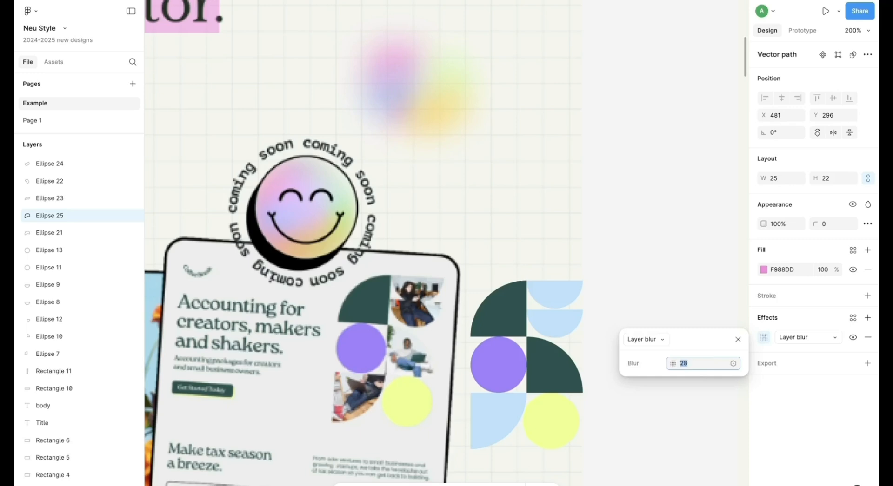
left_click(406, 130)
left_click(411, 115)
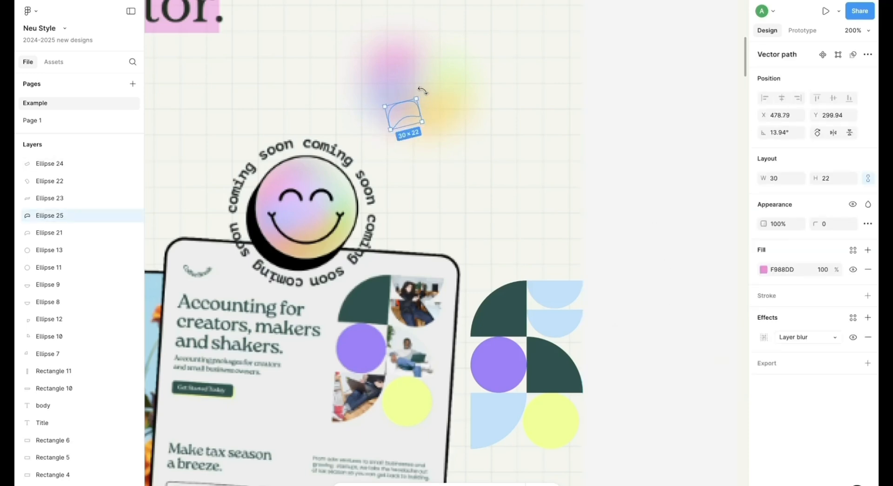
left_click(763, 270)
left_click(705, 247)
left_click(640, 181)
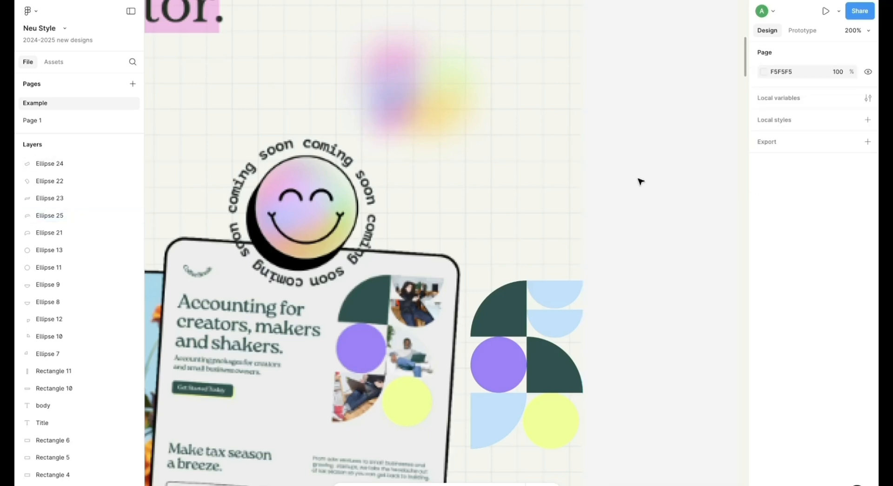
Nudge the upper pink blob slightly down toward the other blurred blobs
left_click(448, 59)
key("Escape")
scroll(432, 112, "up", 3)
left_click_drag(415, 161, 418, 170)
left_click(523, 244)
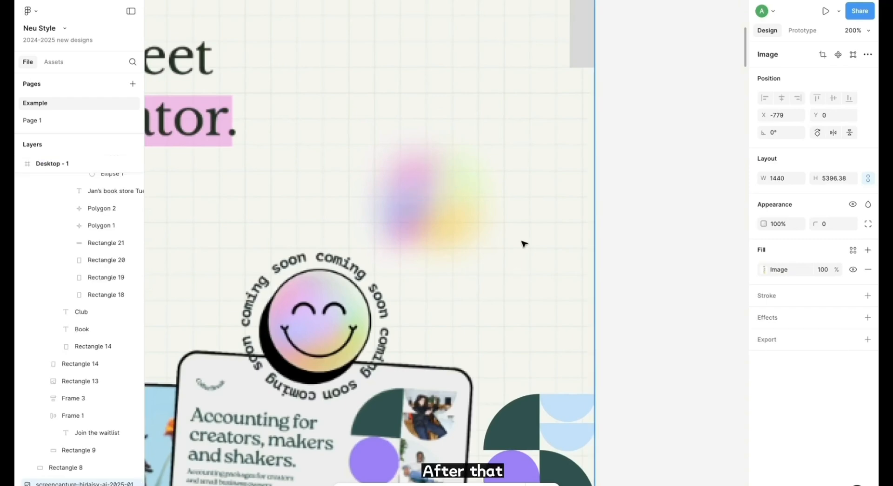
Frame all the blurred blobs together and move the frame to the empty canvas beside the reference image
key("ctrl+alt+g")
scroll(432, 186, "down", 1)
left_click_drag(383, 116, 647, 159)
scroll(589, 264, "right", 2)
scroll(577, 284, "left", 1)
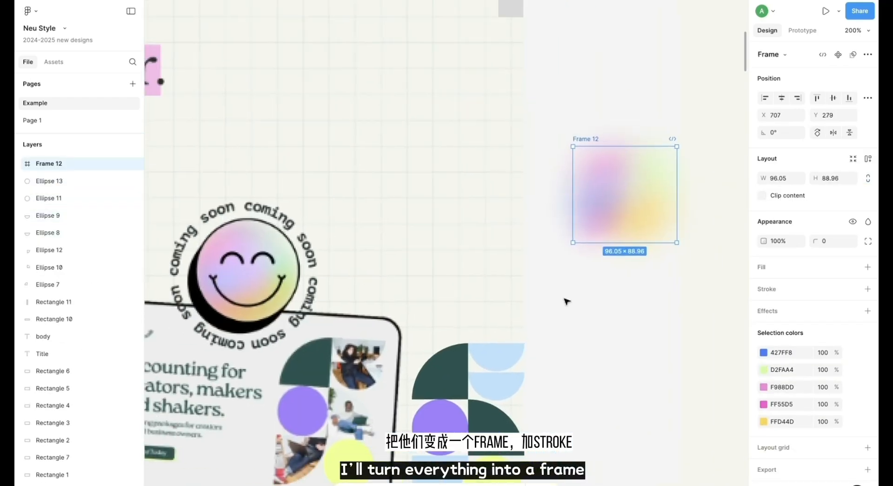
Set the blob frame's corner radius to 10000 and add a black inside stroke of 1
left_click(831, 242)
type("10000")
key("Return")
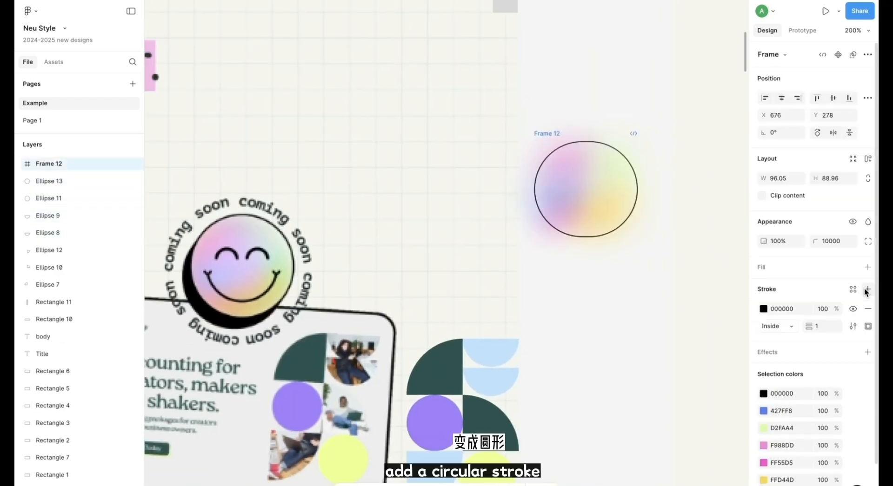
Resize the blurred blob frame to 95 × 95 to match the reference smiley's circle, and clip its content
key("Escape")
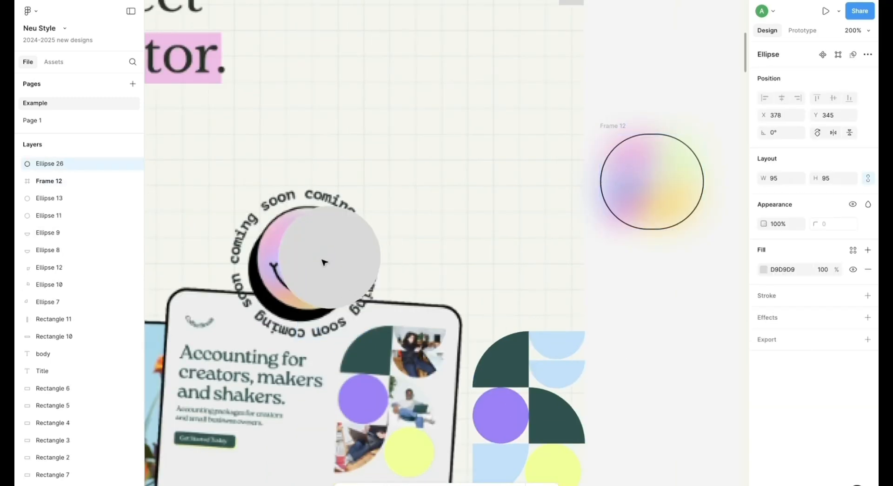
scroll(458, 179, "right", 3)
left_click(781, 179)
type("9")
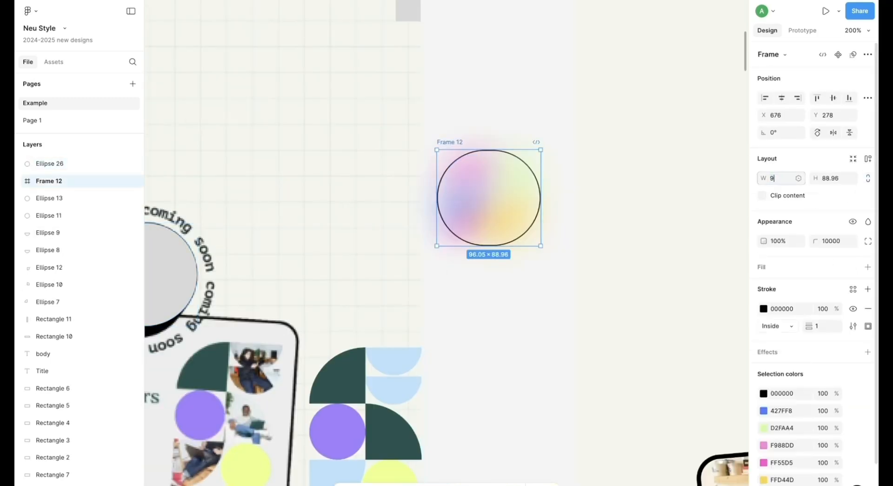
type("95")
key("Return")
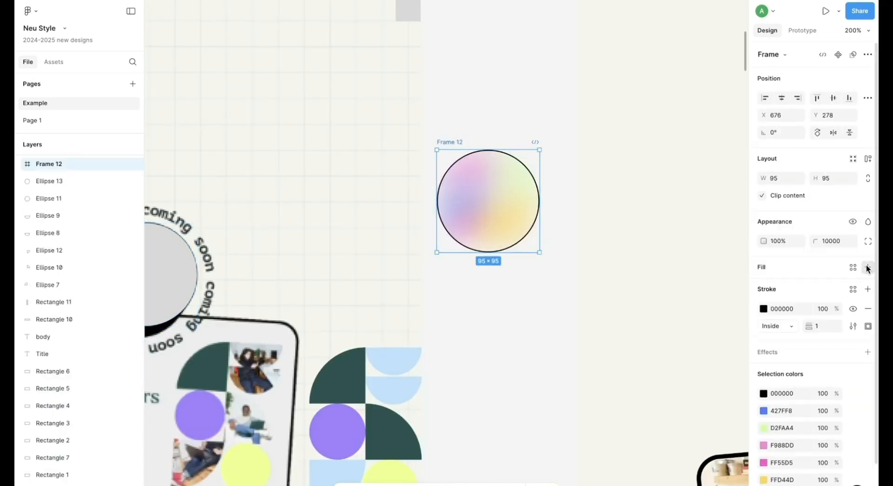
Give the circular blob frame a white fill and a hard black drop shadow offset by 10
left_click(867, 267)
scroll(870, 307, "down", 2)
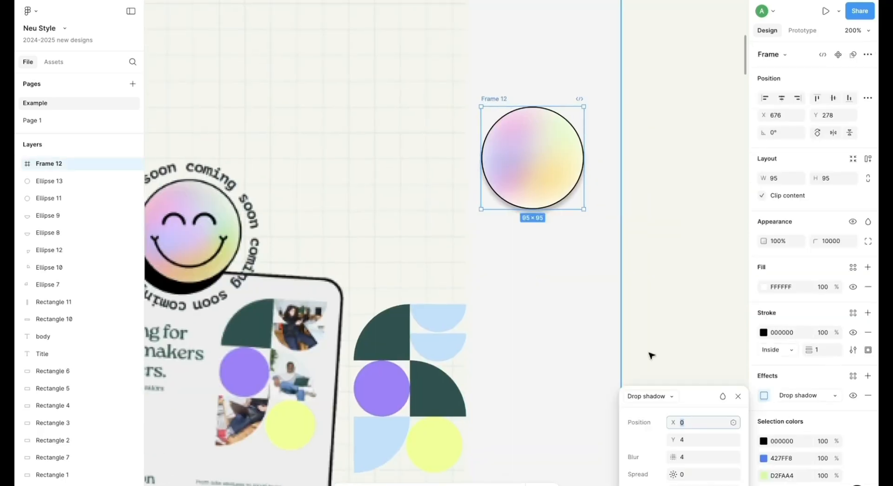
key("Tab")
type("10")
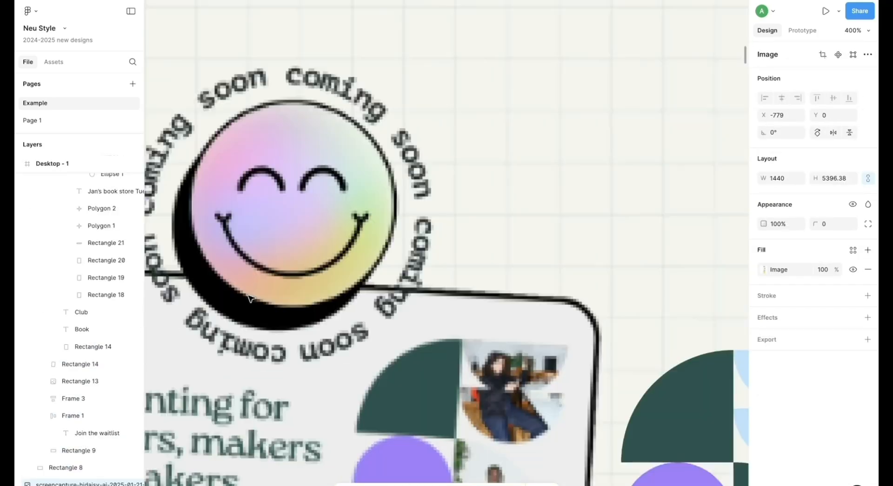
Trace the reference smiley's left eye as a curved Pen arc with a 2 stroke and copy it onto the right eye
scroll(298, 116, "up", 6)
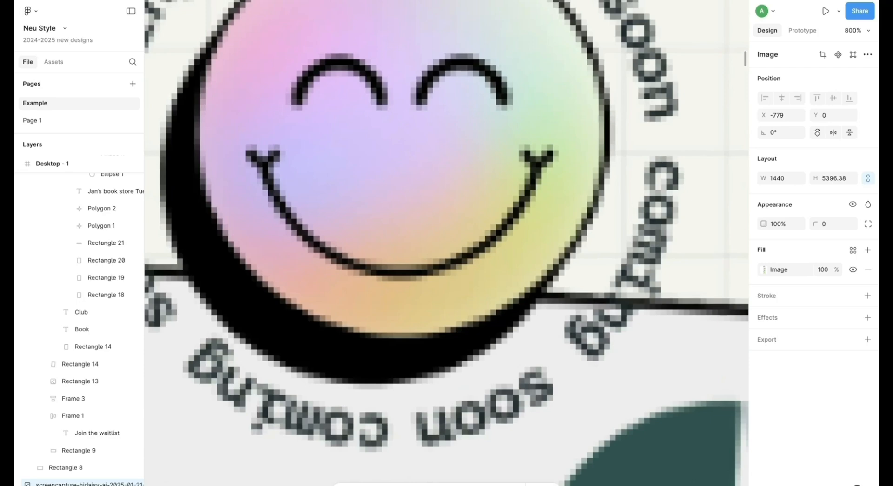
key("p")
left_click(293, 101)
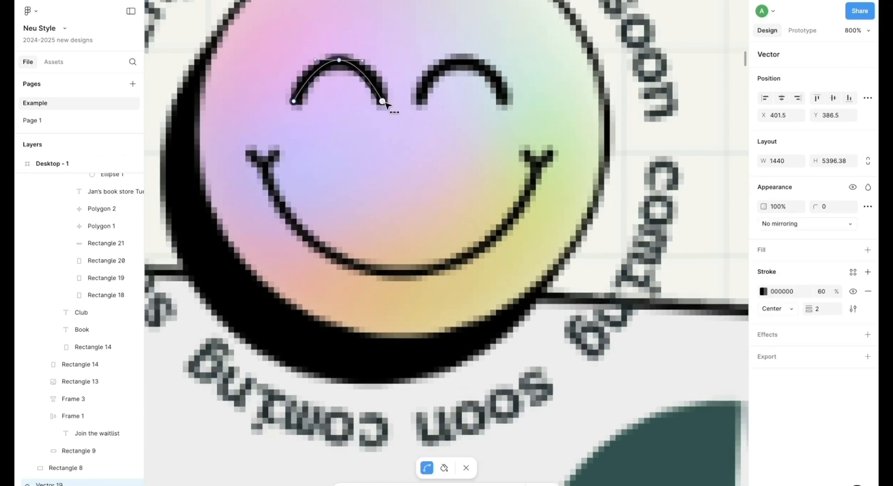
left_click(341, 64)
key("ctrl+plus")
left_click_drag(413, 86, 475, 85)
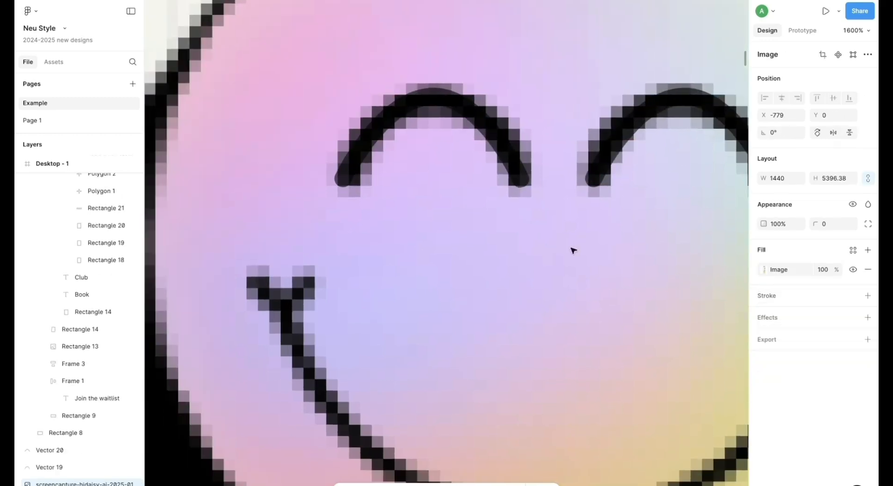
Adjust the peak of the left eye's arc to follow the reference eye more closely
left_click(456, 123)
double_click(433, 106)
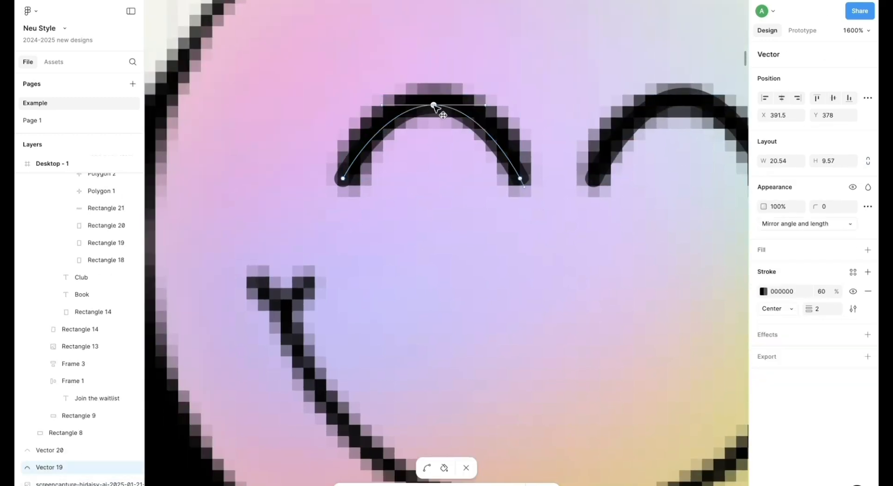
left_click(461, 192)
scroll(462, 192, "right", 1)
Delete the right eye's old arc and replace it with a copy of the adjusted left eye
key("Delete")
key("ctrl+z")
left_click(585, 122)
key("Delete")
left_click_drag(419, 120, 670, 121)
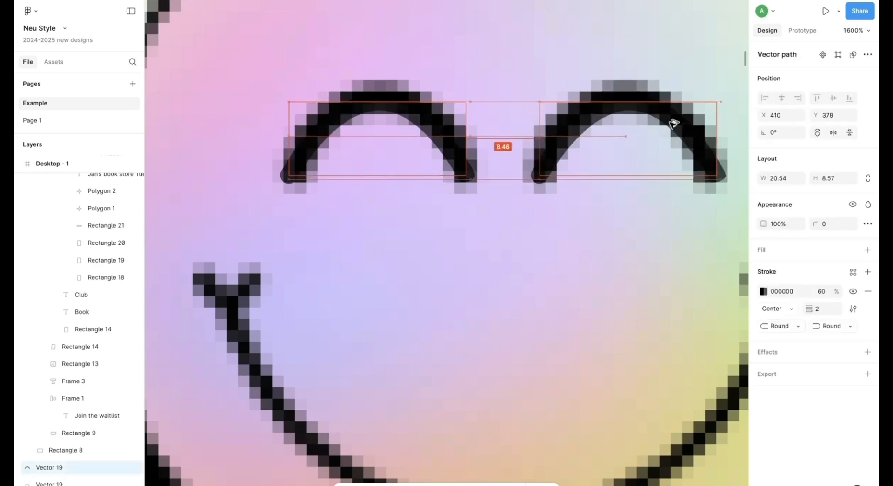
Trace the reference smile with the Pen tool as a curve between both mouth corners, and widen its bottom curve handles
left_click(434, 454)
scroll(434, 455, "down", 3)
key("ctrl+minus")
key("p")
left_click_drag(280, 222, 308, 258)
left_click_drag(410, 326, 458, 321)
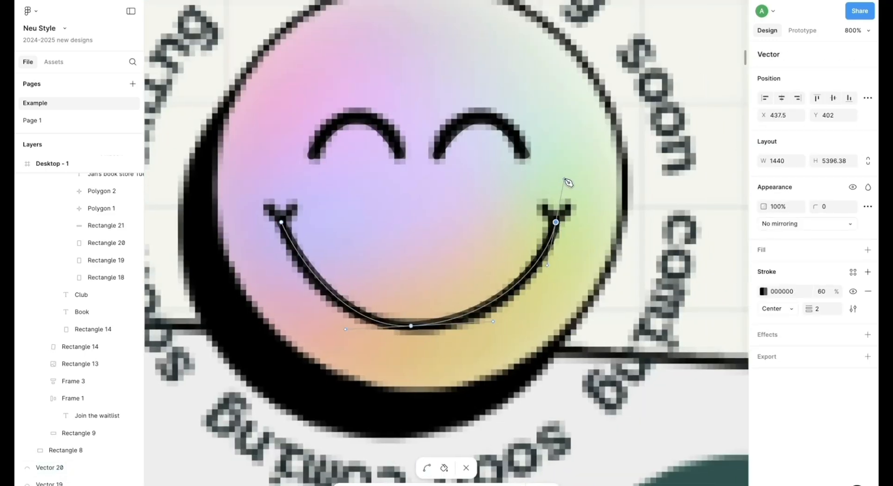
key("ctrl+z")
key("ctrl+z")
left_click_drag(425, 328, 489, 320)
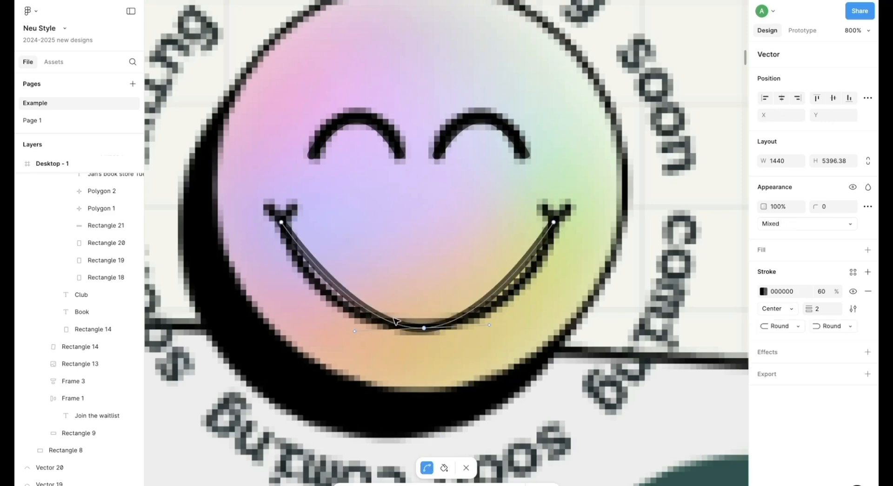
left_click_drag(353, 328, 318, 325)
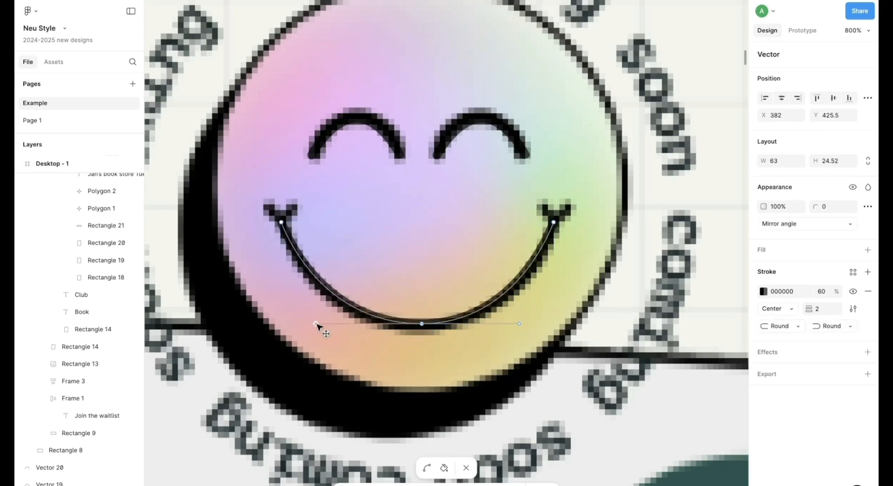
key("Escape")
Draw the small V-shaped mark at the left corner of the smile with the Pen tool
key("p")
left_click(268, 209)
left_click(282, 222)
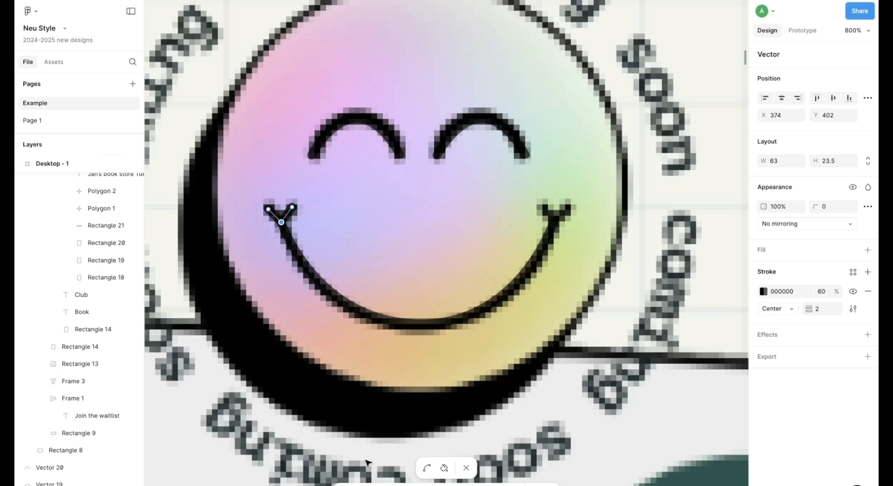
scroll(566, 192, "up", 3)
key("Escape")
Draw the matching V-shaped mark at the right corner of the smile
scroll(435, 259, "right", 10)
left_click(402, 159)
left_click(424, 189)
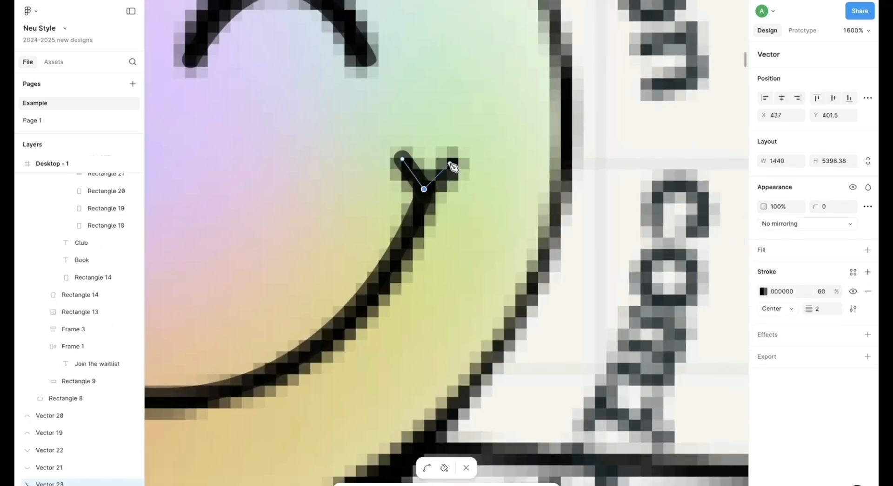
key("Escape")
left_click(444, 333)
scroll(423, 296, "down", 6)
scroll(423, 296, "right", 3)
left_click(212, 282)
left_click(243, 282, "shift")
left_click(227, 334, "shift")
left_click_drag(216, 316, 601, 361)
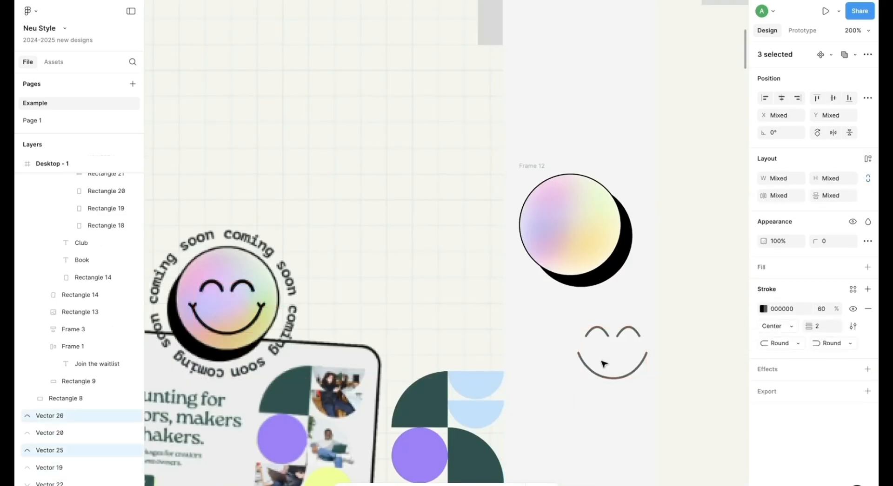
key("Delete")
Frame the smile curve and its two corner marks together
scroll(303, 253, "up", 3)
left_click(306, 255)
left_click(450, 256, "shift")
key("ctrl+alt+g")
Move the framed smile and both eyes from the reference into the gradient circle
left_click(347, 210, "shift")
left_click(407, 210, "shift")
scroll(406, 218, "down", 3)
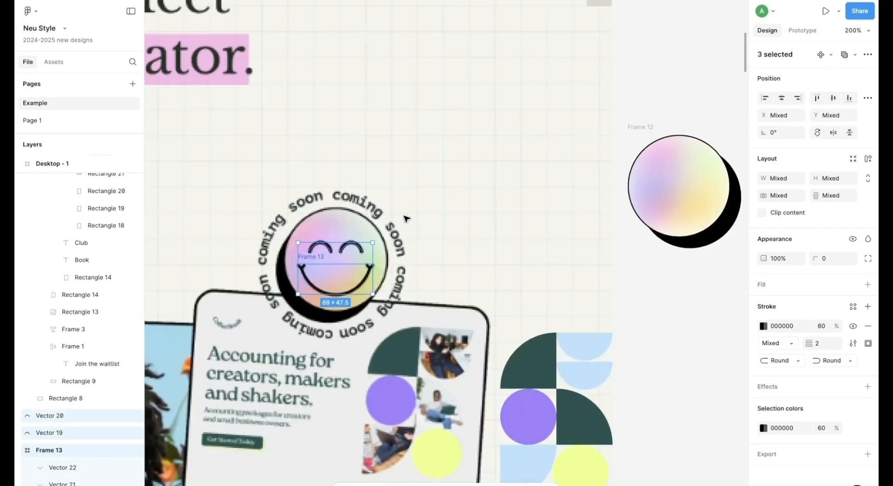
mouse_move(336, 269)
left_mouse_down()
mouse_move(715, 187)
mouse_move(679, 194)
left_mouse_up()
key("Escape")
Set the eye stroke to 2.5 and make the smiley's facial lines solid black
scroll(619, 186, "right", 2)
left_click(612, 182)
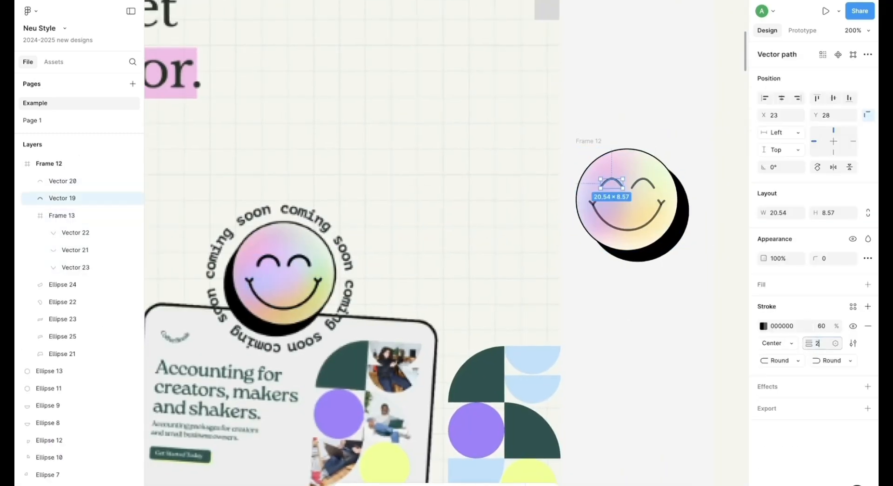
type(".5")
key("Return")
scroll(579, 191, "right", 2)
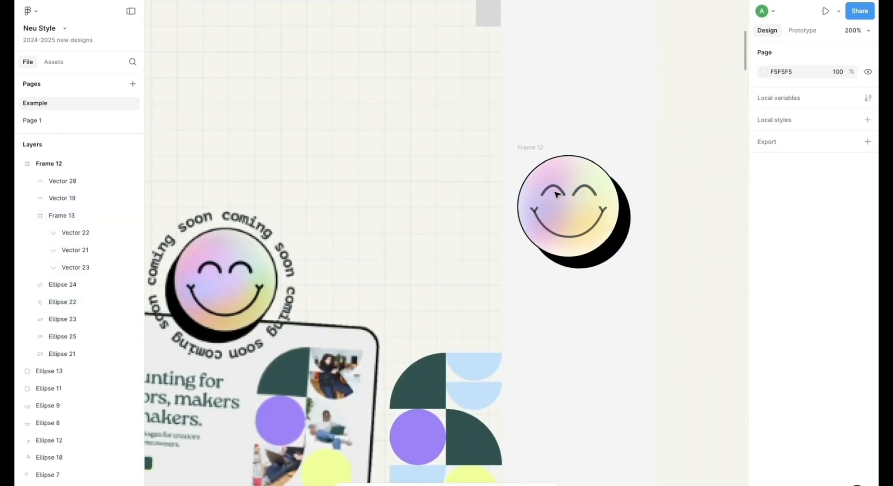
left_click(579, 191, "shift")
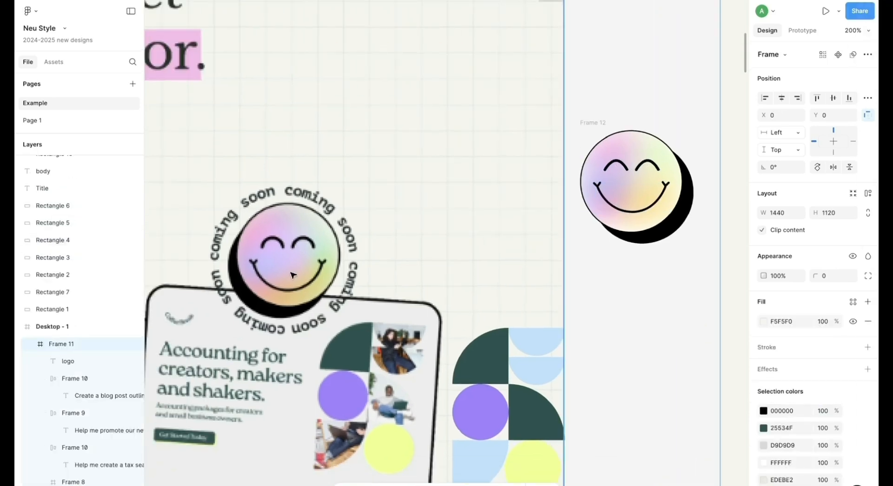
Add a PT Mono Bold 14 text repeating "coming soon" four times on the empty canvas near the smiley
scroll(292, 275, "right", 5)
scroll(606, 256, "left", 2)
scroll(592, 128, "right", 4)
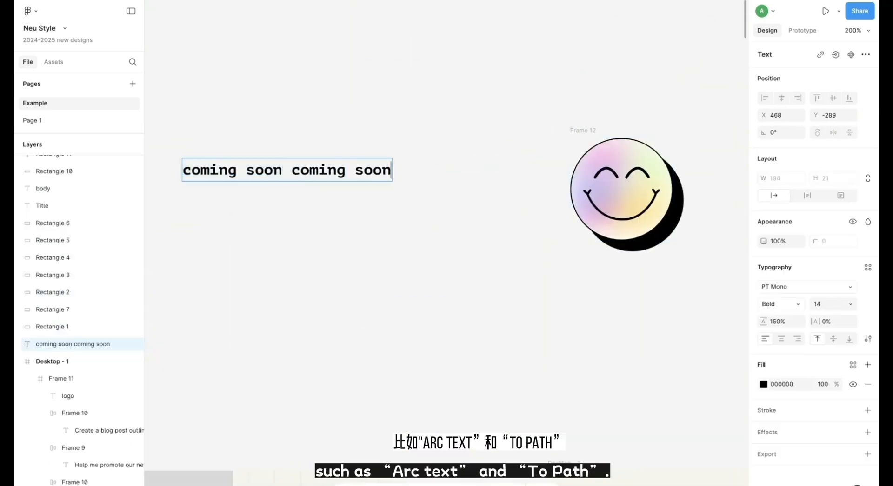
type("coming soon")
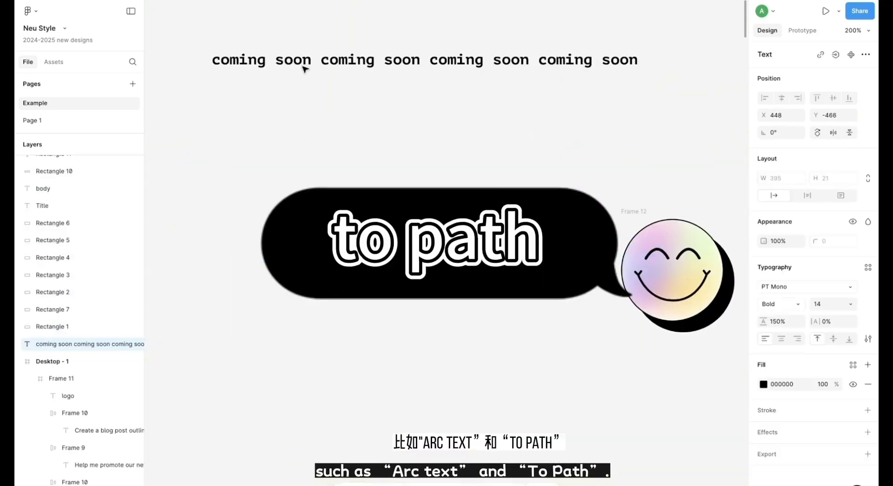
Run the To Path plugin with the repeated "coming soon" text selected, and move its window off the text
right_click(300, 64)
mouse_move(344, 282)
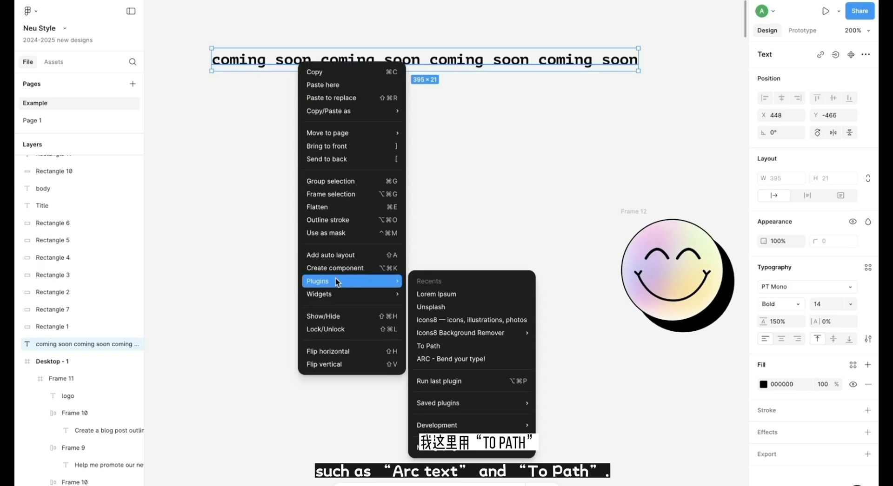
mouse_move(475, 402)
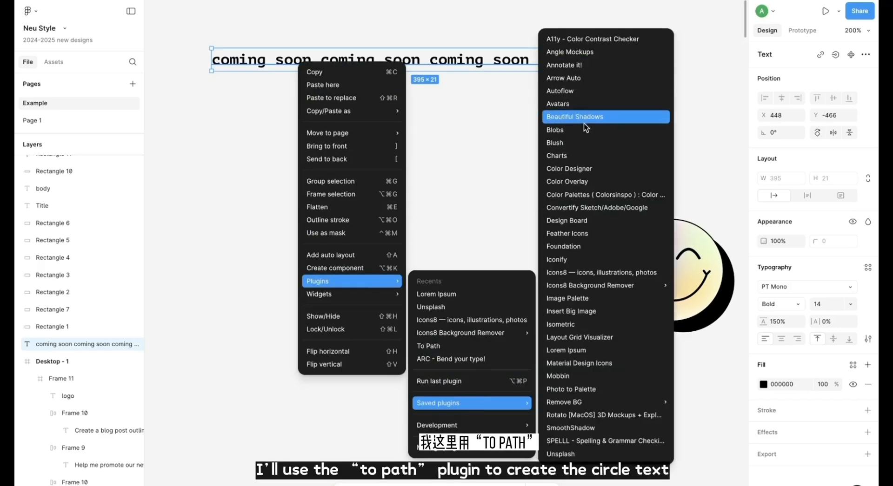
left_click(429, 346)
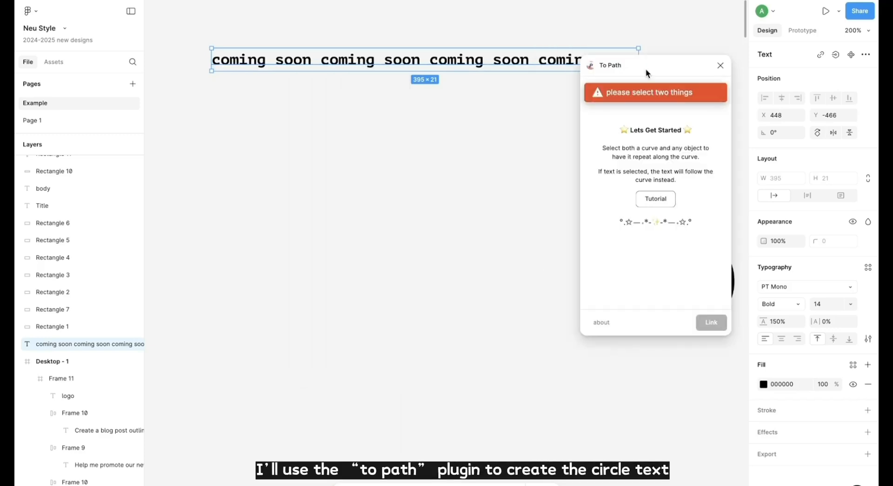
left_click_drag(645, 68, 198, 163)
Draw a circle below the "coming soon" text and link the text to it as a curved path
left_click(480, 419)
key("o")
left_click_drag(383, 140, 491, 256)
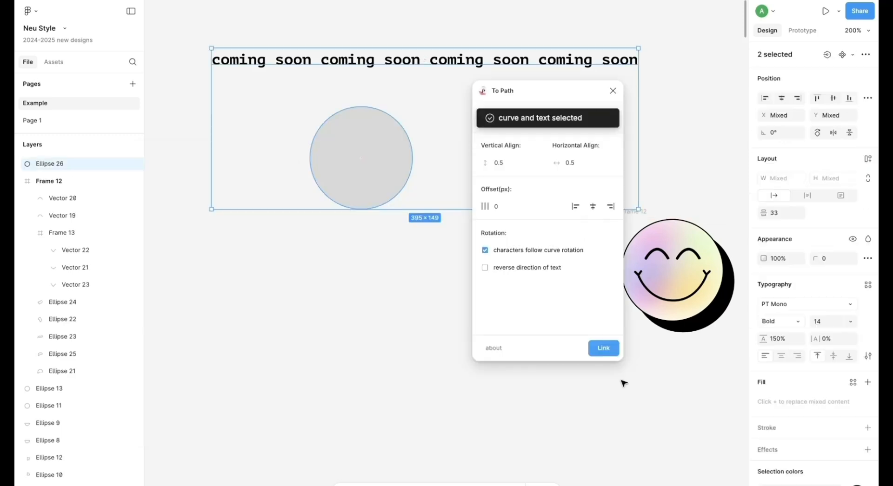
left_click(600, 347)
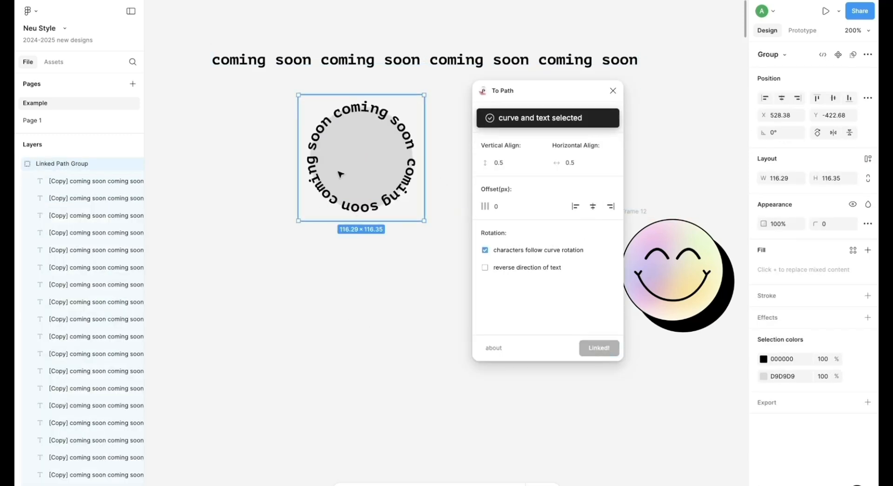
Enlarge the circular text group to 138.51 × 138.59, move it below the straight text, and hide its guide circle's fill
left_click_drag(424, 222, 434, 241)
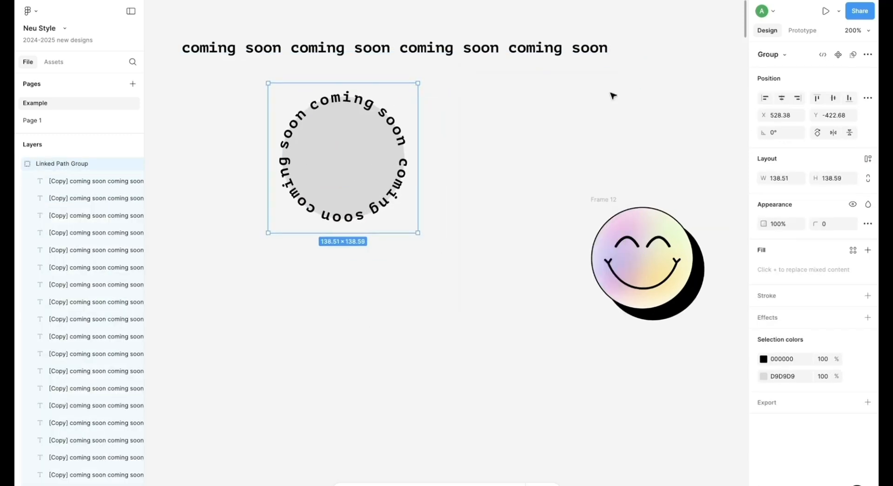
left_click_drag(350, 158, 382, 234)
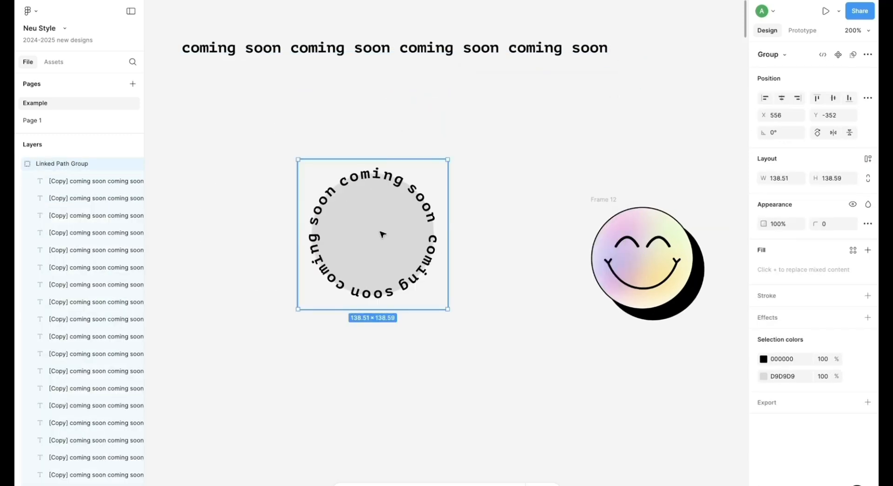
double_click(383, 234)
left_click(854, 271)
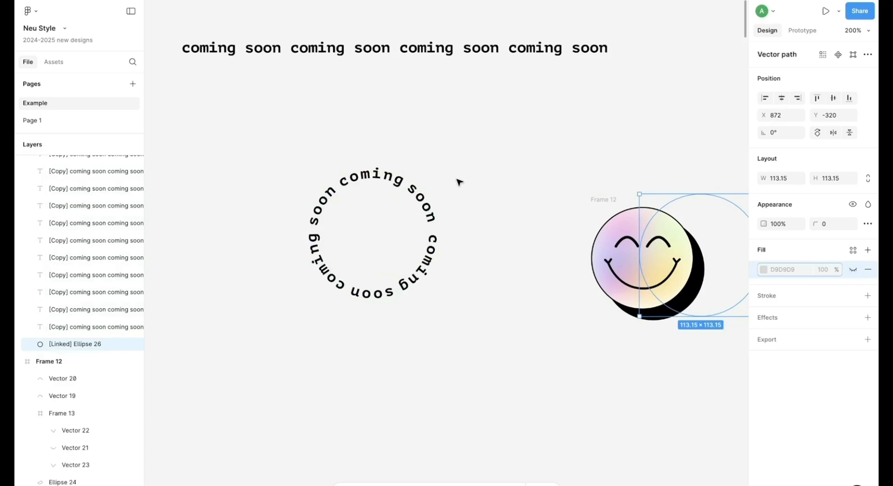
left_click(457, 182)
Move the circular text around the smiley and enlarge it to 163.52 × 163.61 so it encircles the badge
left_click_drag(359, 173, 498, 278)
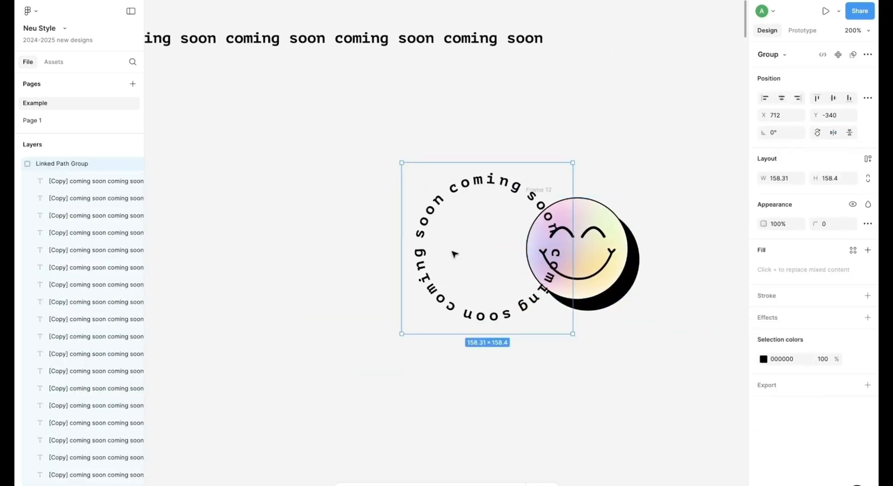
key("shift+Right")
key("shift+Right")
key("shift+Right")
key("shift+Right")
key("shift+Right")
key("shift+Right")
key("shift+Right")
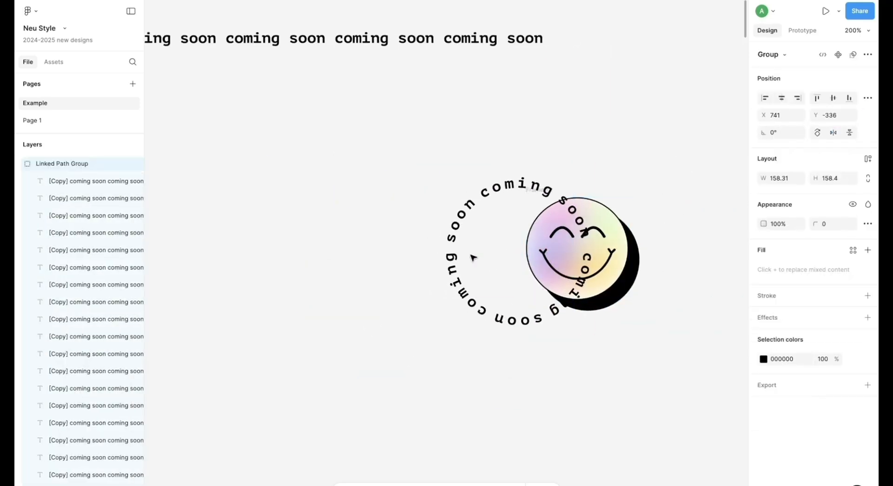
key("shift+Right")
key("shift+Right")
key("shift+Right")
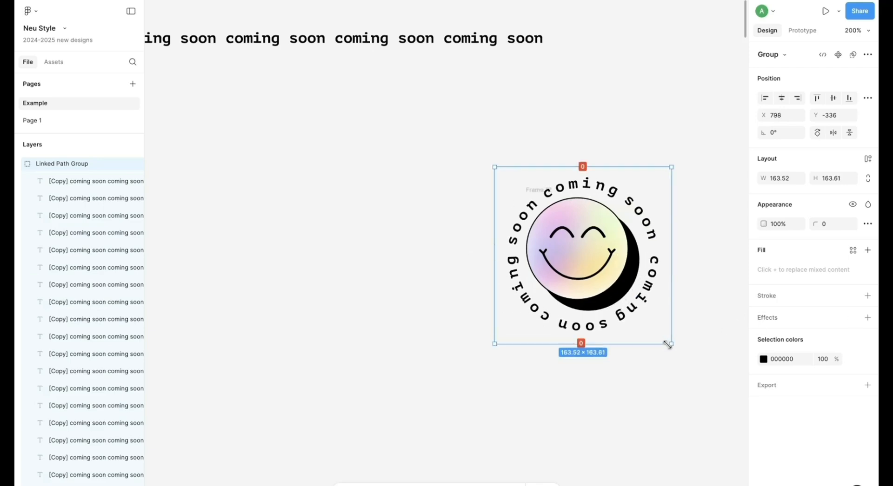
Frame the smiley and circular text together and move the badge onto the top edge of the accounting card in Desktop - 1
left_click(675, 367)
scroll(676, 368, "right", 1)
scroll(675, 368, "down", 1)
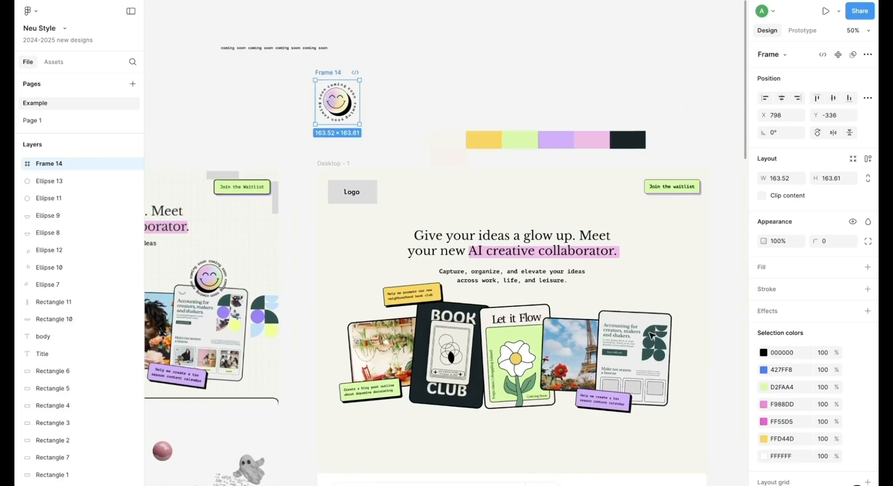
left_click_drag(328, 73, 628, 273)
Shrink the circular "coming soon" text slightly from its lower corner and nudge it right and down to centre it around the smiley
key("ctrl+plus")
key("ctrl+plus")
double_click(637, 275)
scroll(637, 275, "right", 2)
scroll(638, 274, "down", 1)
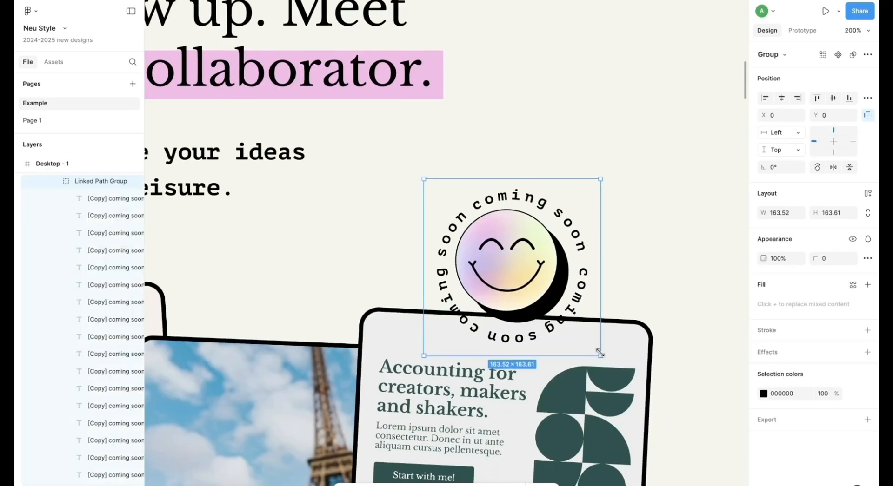
left_click_drag(600, 354, 590, 343)
key("Right")
key("Right")
key("Right")
key("Down")
key("Down")
key("Down")
left_click(691, 281)
Examine the hero cards and the placement of the smiley badge in Desktop - 1, both overall and close up
key("ctrl+minus")
key("ctrl+minus")
scroll(693, 282, "down", 3)
scroll(692, 282, "left", 3)
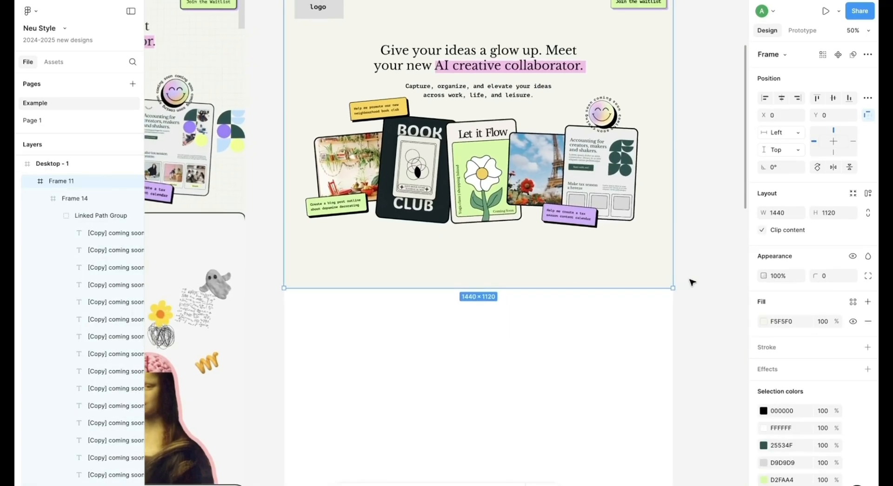
key("ctrl+plus")
key("ctrl+plus")
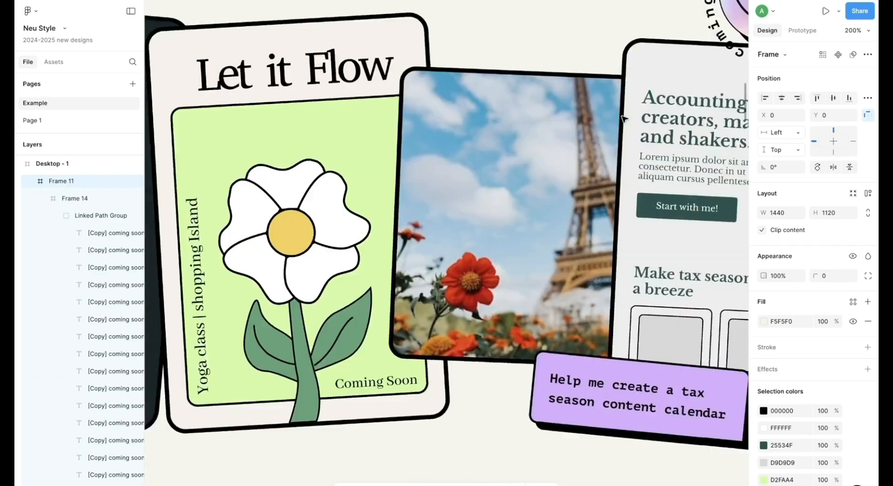
scroll(440, 79, "left", 20)
scroll(385, 81, "right", 20)
Add an "arc text" label on the empty canvas beside Desktop - 1 and move it upward, level with the badge
type("acr tex")
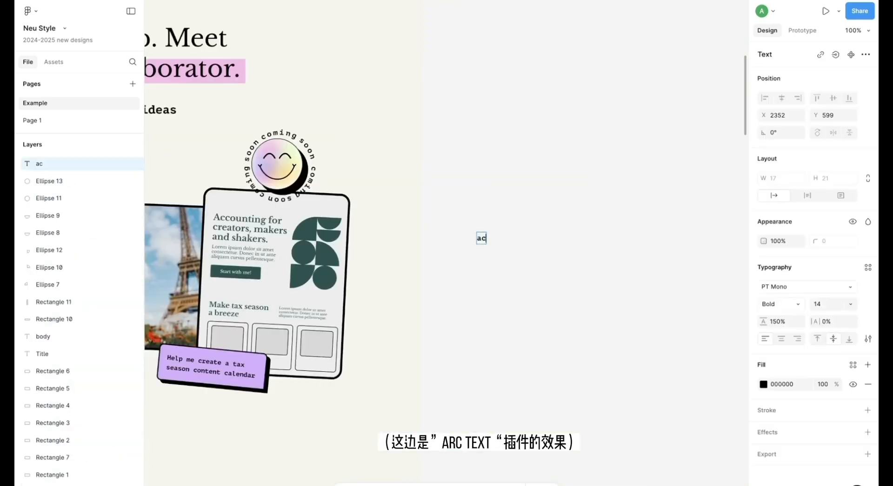
key("Escape")
key("Escape")
left_click_drag(493, 238, 494, 132)
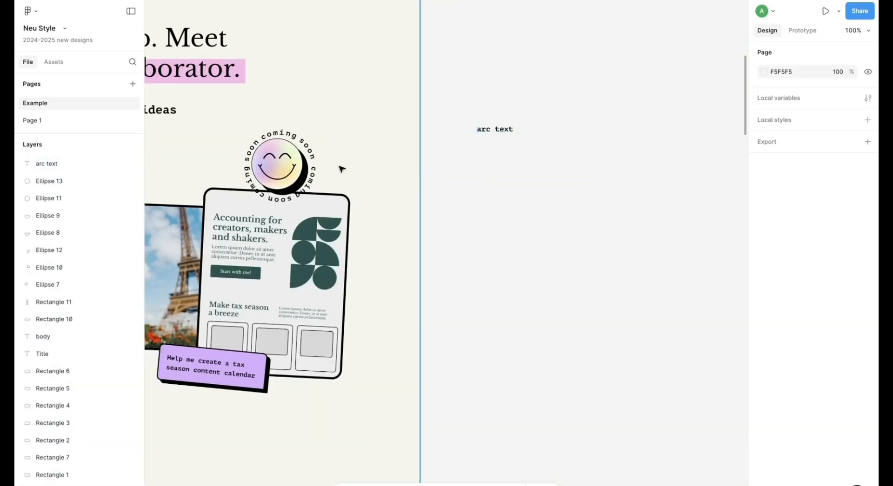
left_click(495, 132)
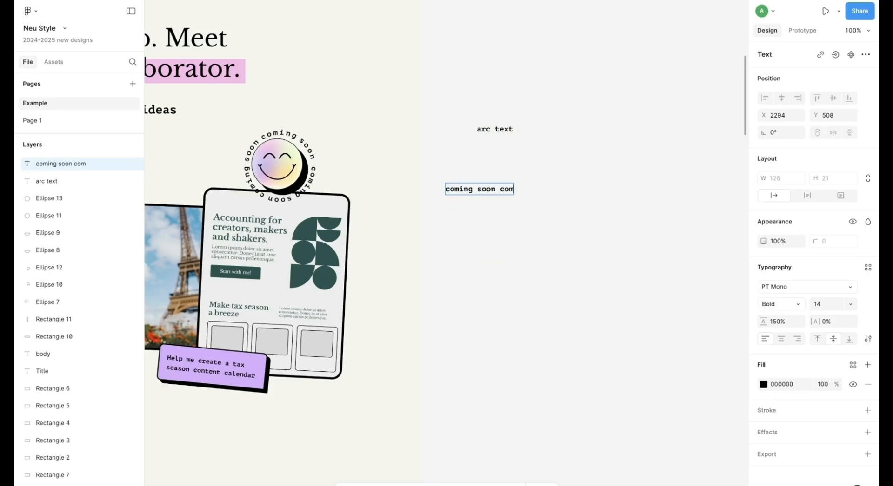
Bend the text "coming soon coming soon coming soon" with the ARC - Bend your type! plugin, applying a bend strength of 91%
right_click(539, 263)
mouse_move(581, 355)
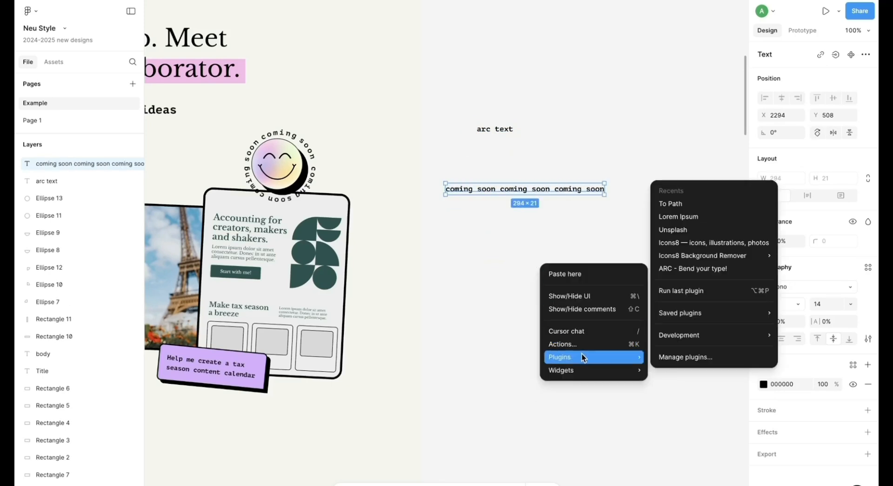
mouse_move(703, 317)
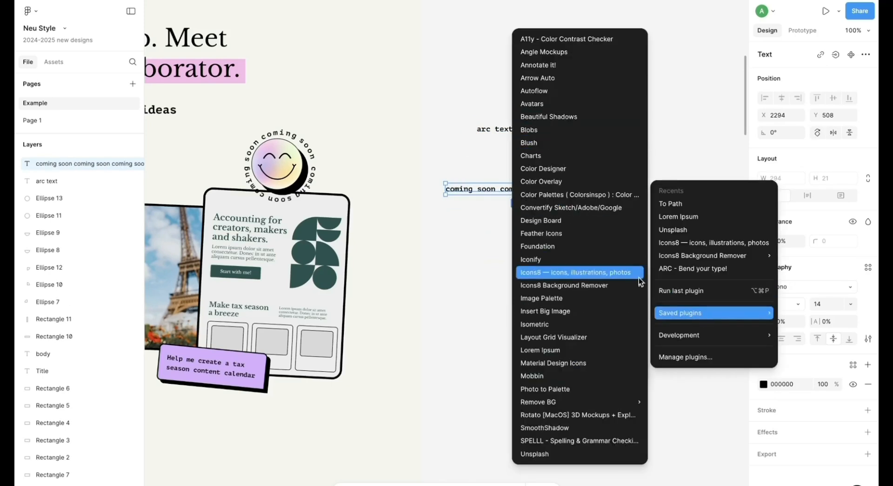
left_click(676, 271)
scroll(398, 367, "right", 7)
scroll(399, 366, "left", 1)
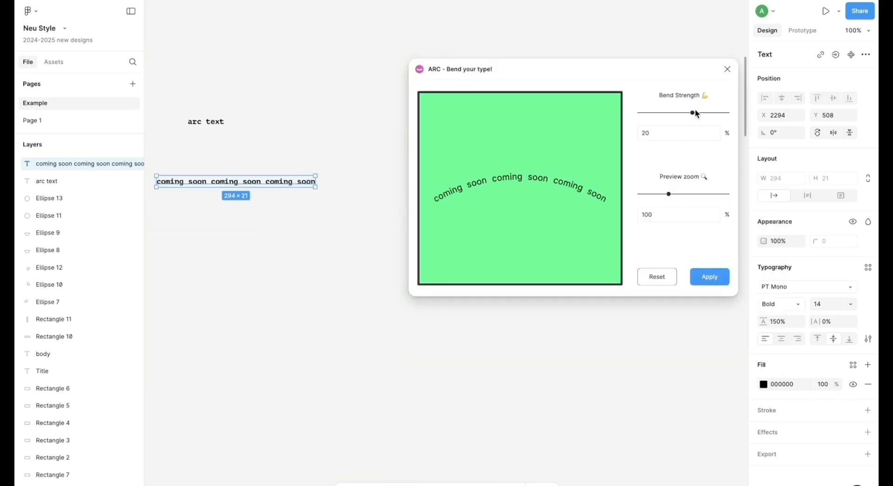
left_click_drag(715, 116, 723, 118)
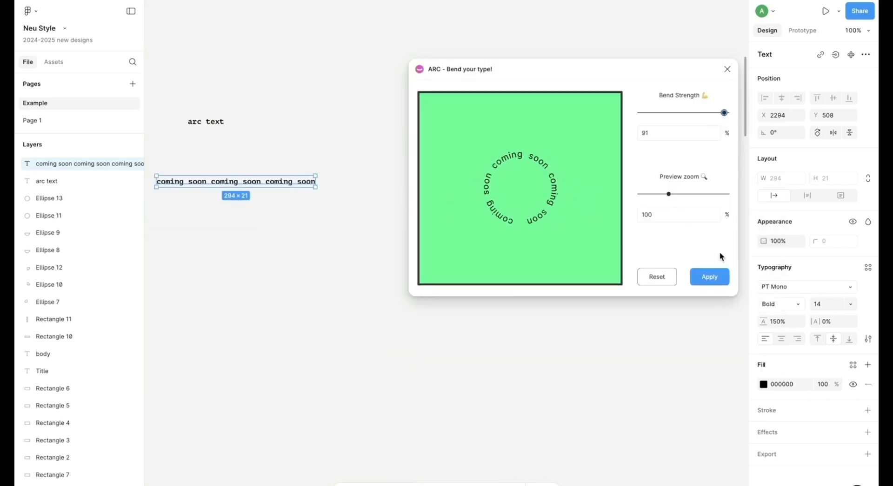
left_click(711, 275)
left_click(457, 395)
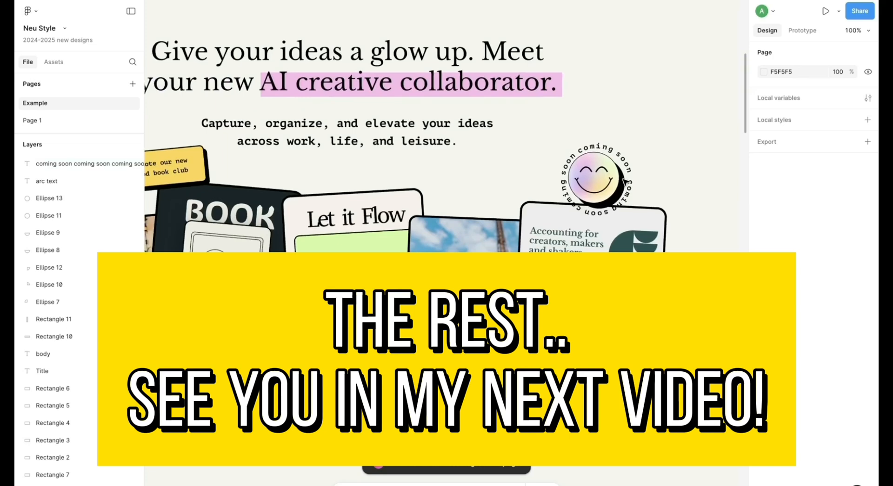